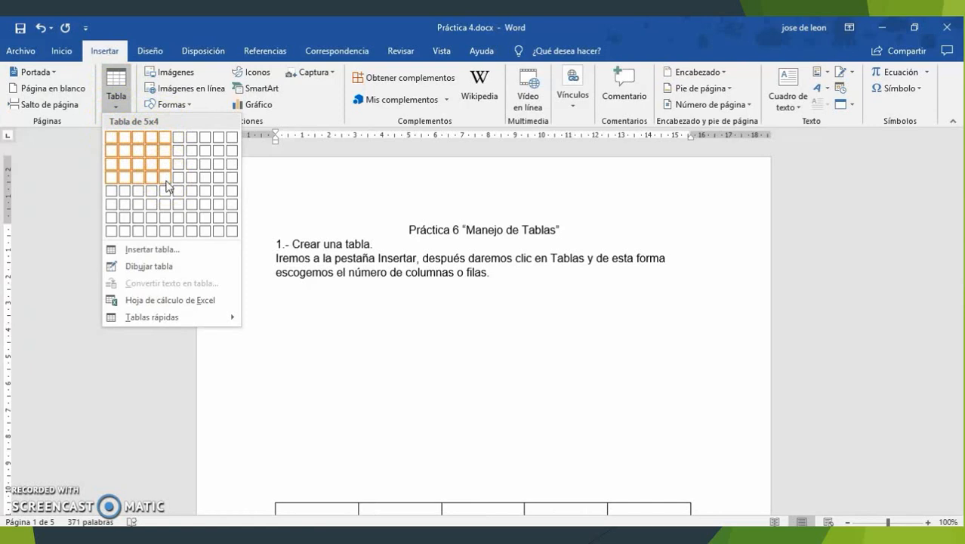
Insert a table of 5 columns by 4 rows directly below the "Crear una tabla" instructions
click(303, 344)
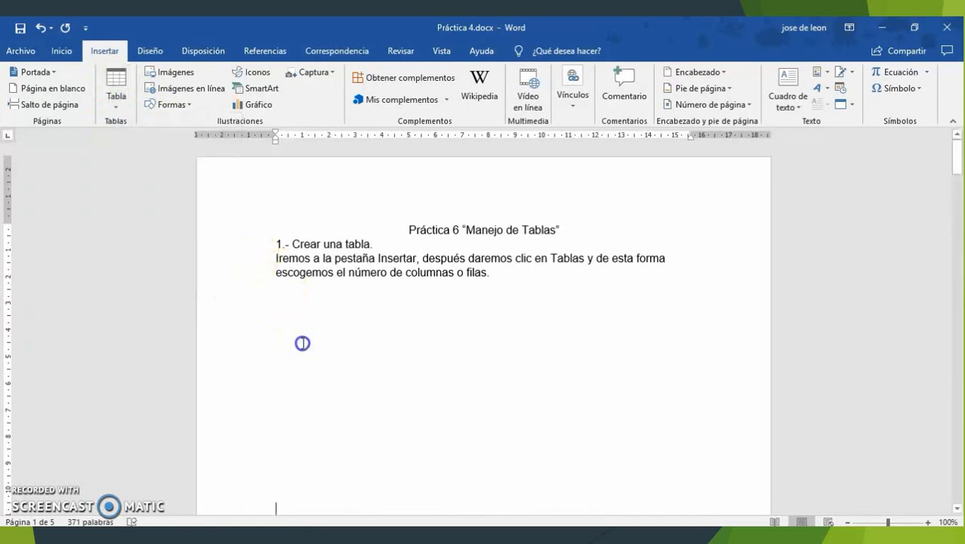
click(303, 344)
key(Up)
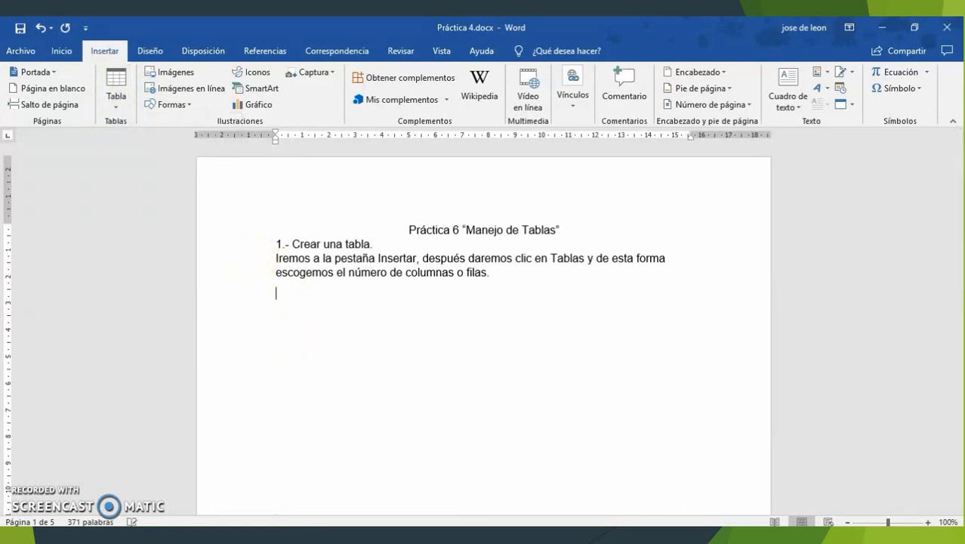
click(113, 109)
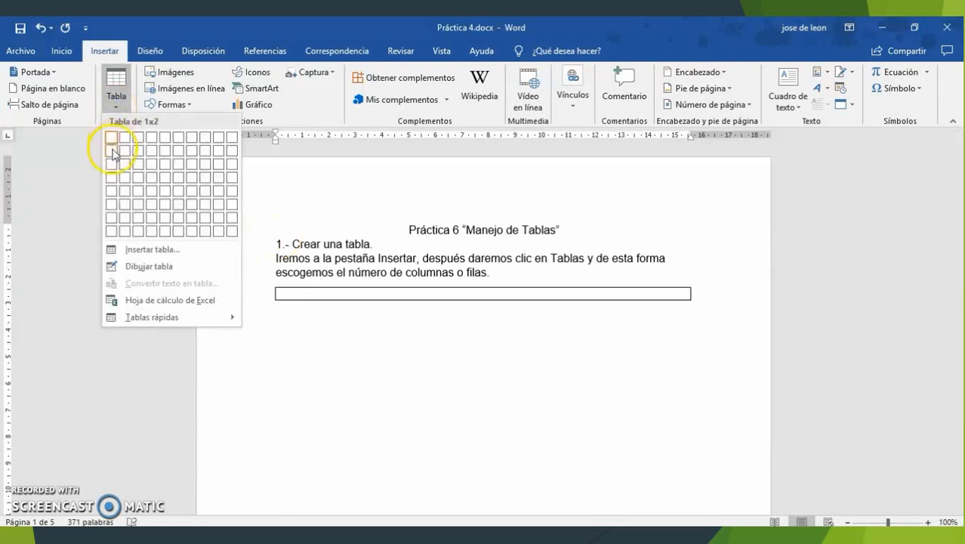
click(160, 175)
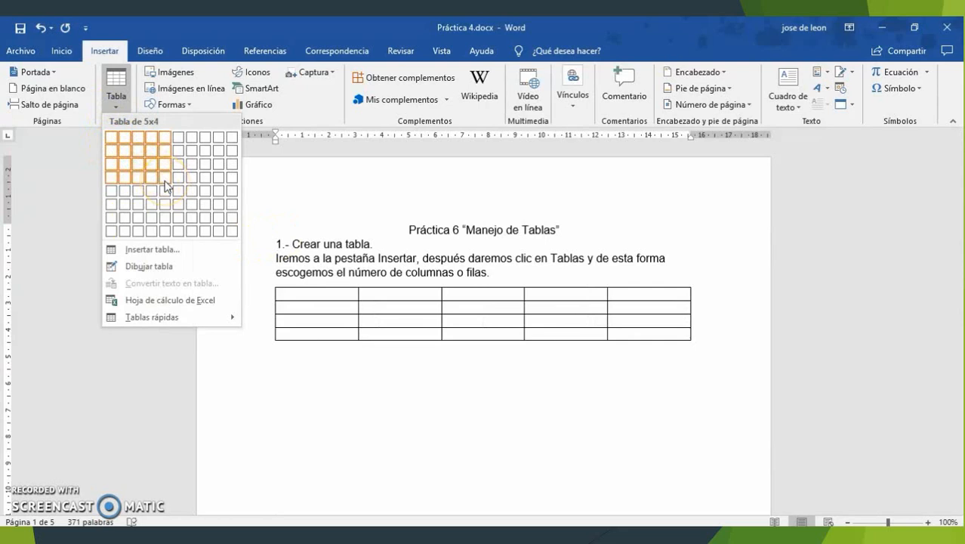
click(165, 181)
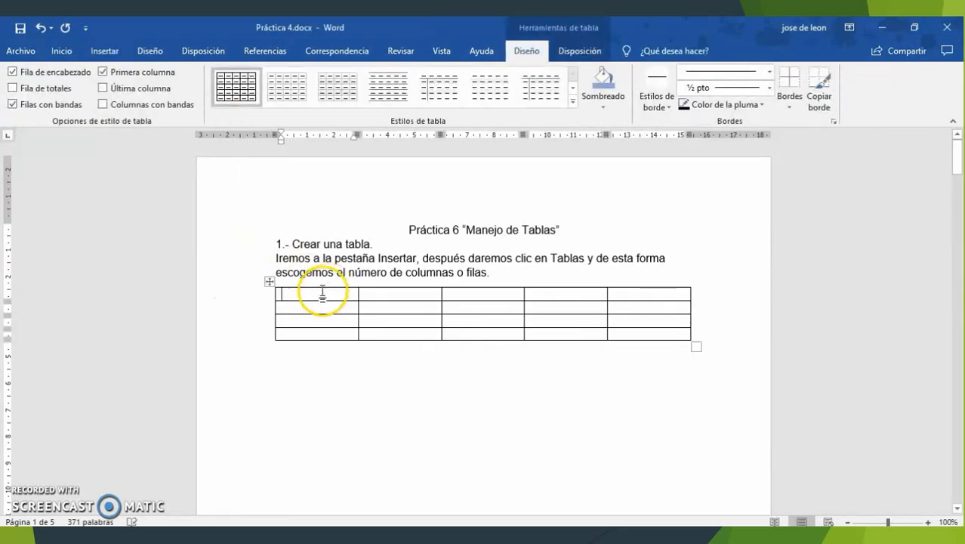
Fill the first three cells of the new table's top row with 18, Datos and Nombres
text(18)
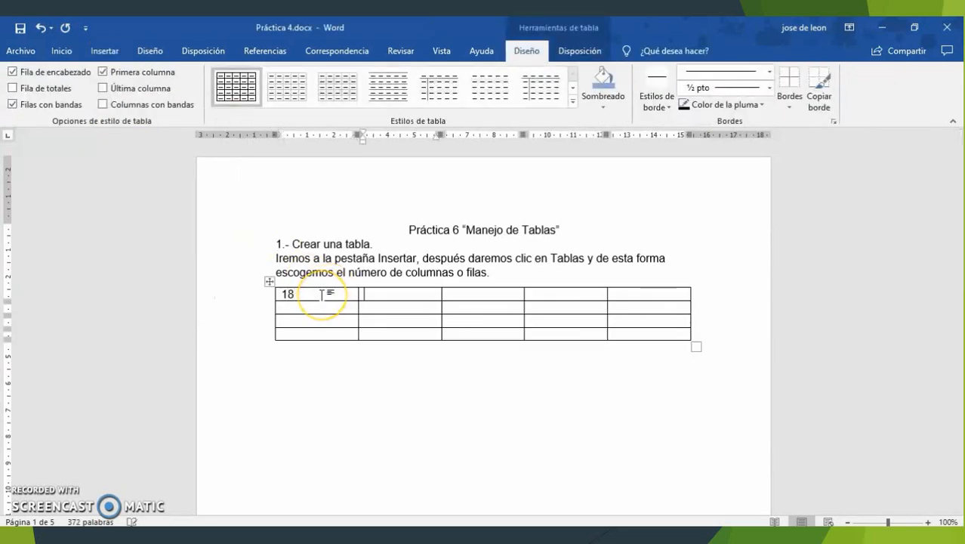
key(Tab)
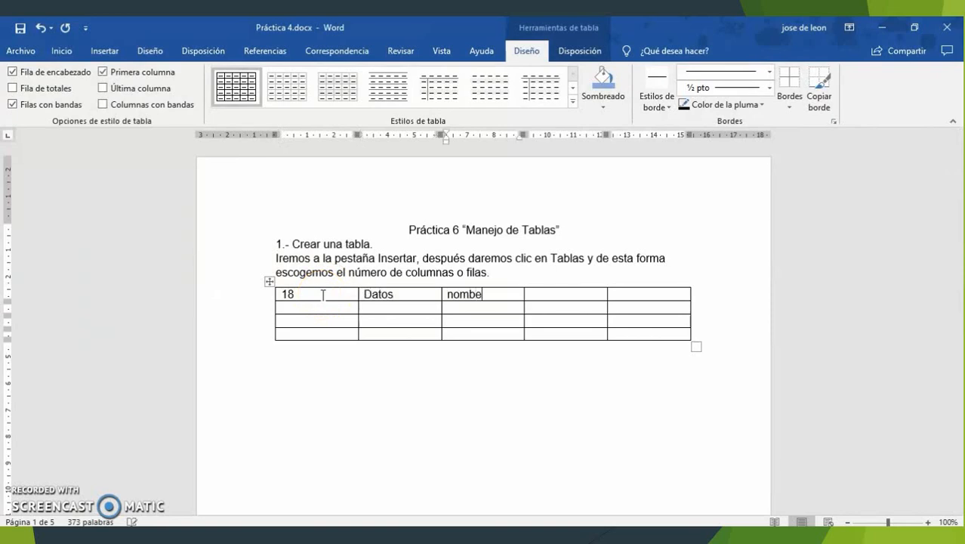
text(nombres)
key(Tab)
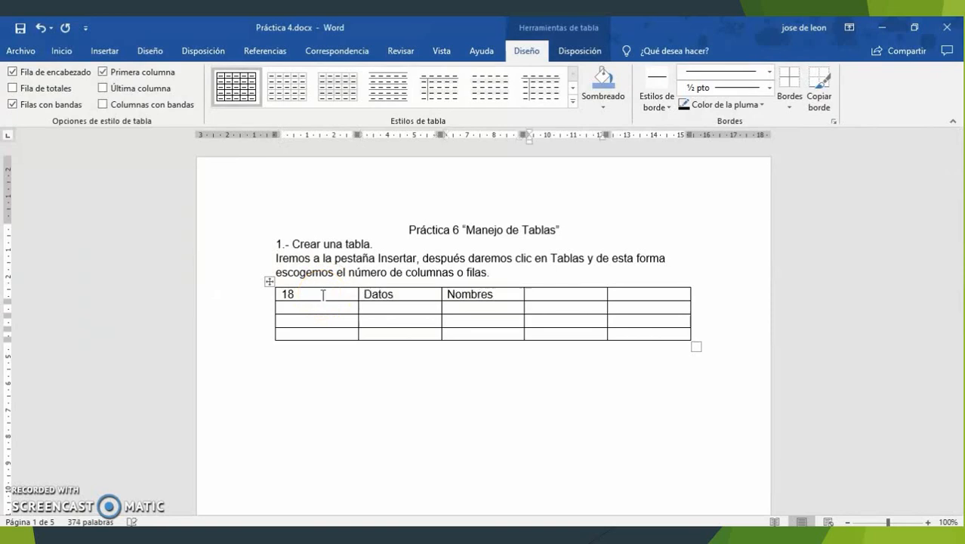
Insert a second table with 10 columns and 9 rows a few lines below the first, specifying its size numerically
click(329, 410)
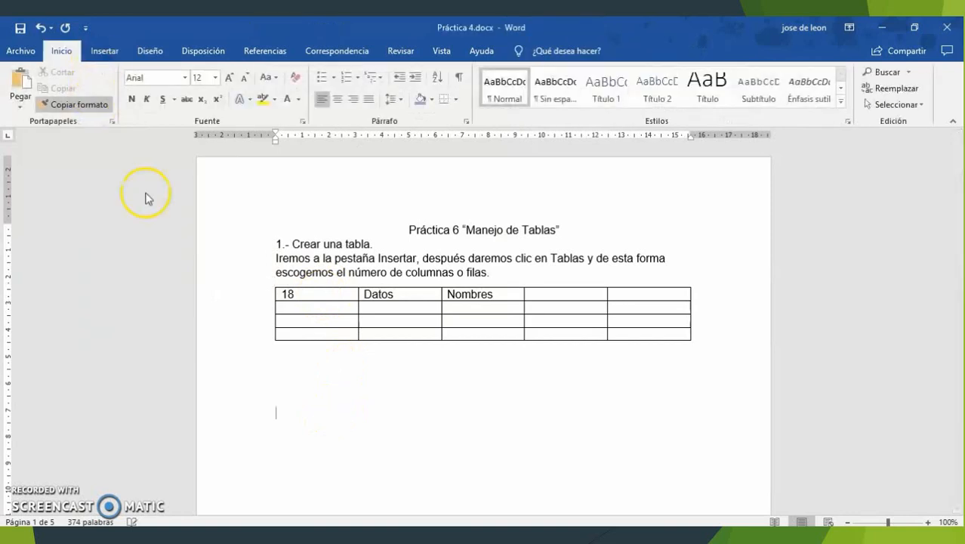
click(104, 51)
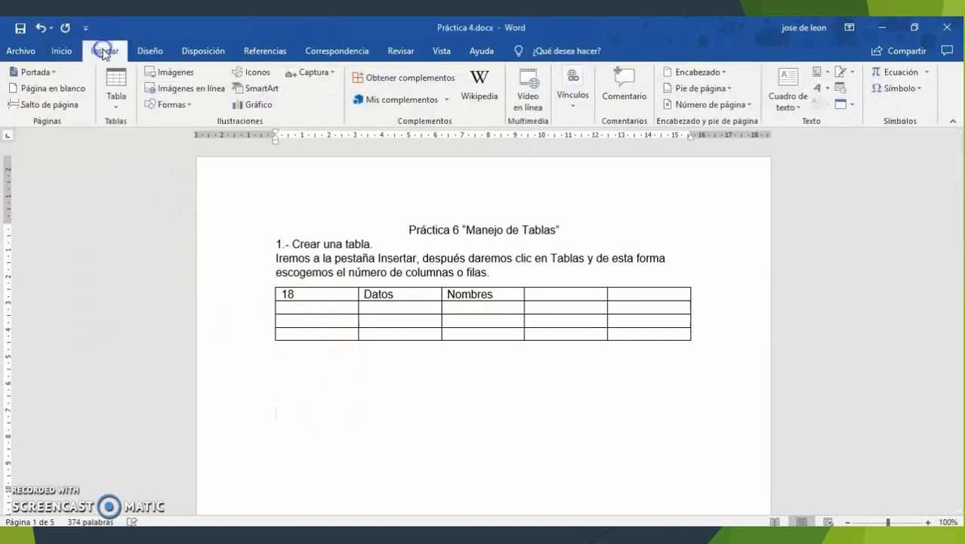
click(116, 89)
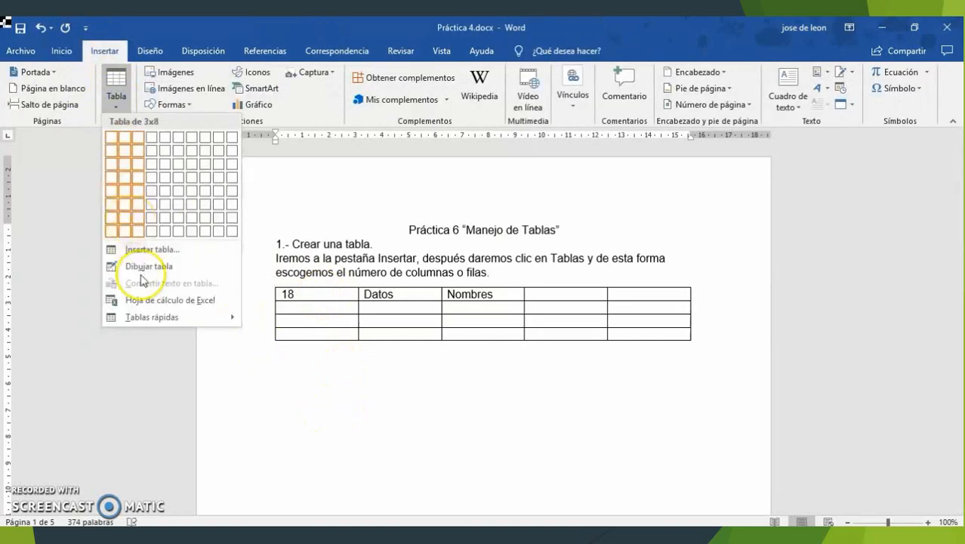
click(140, 253)
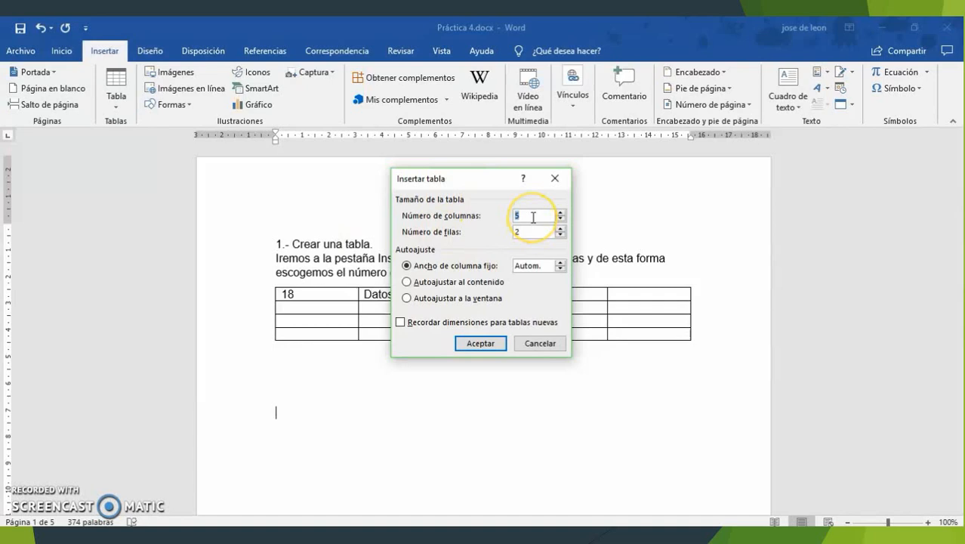
key(BackSpace)
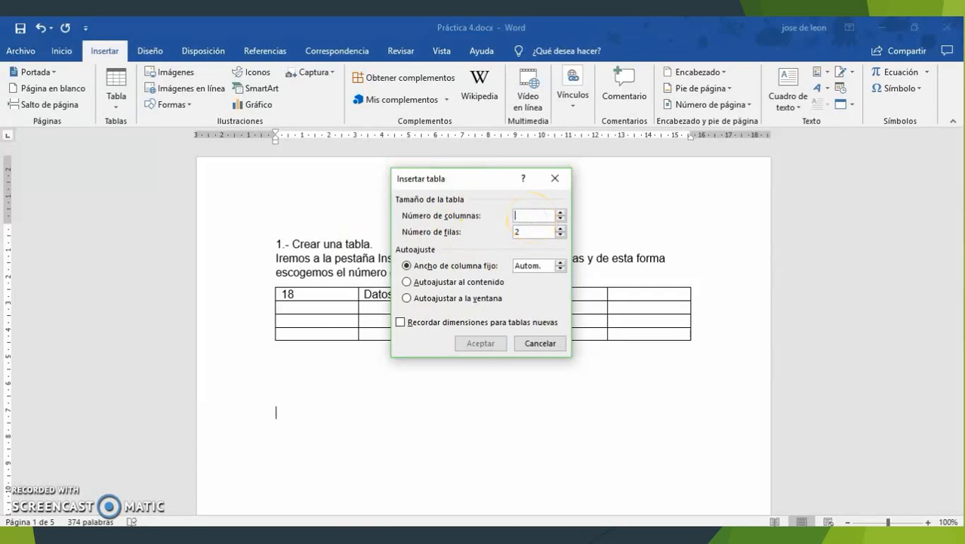
text(10)
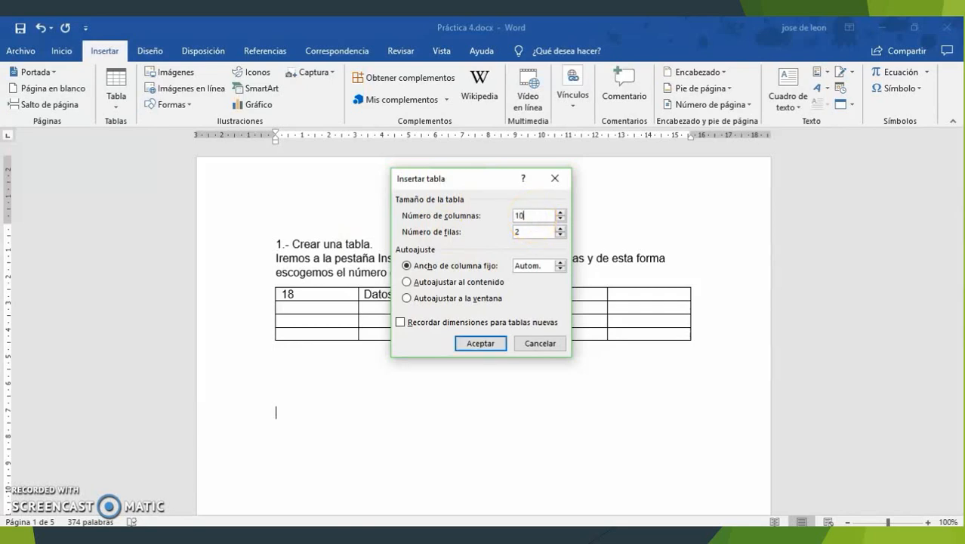
click(529, 232)
key(BackSpace)
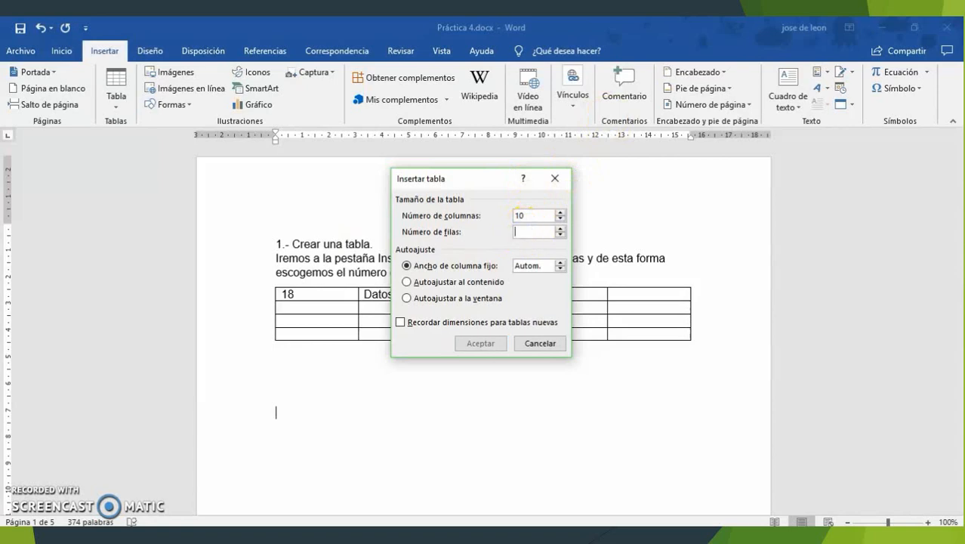
text(9)
click(470, 345)
scroll(401, 366, down, 3)
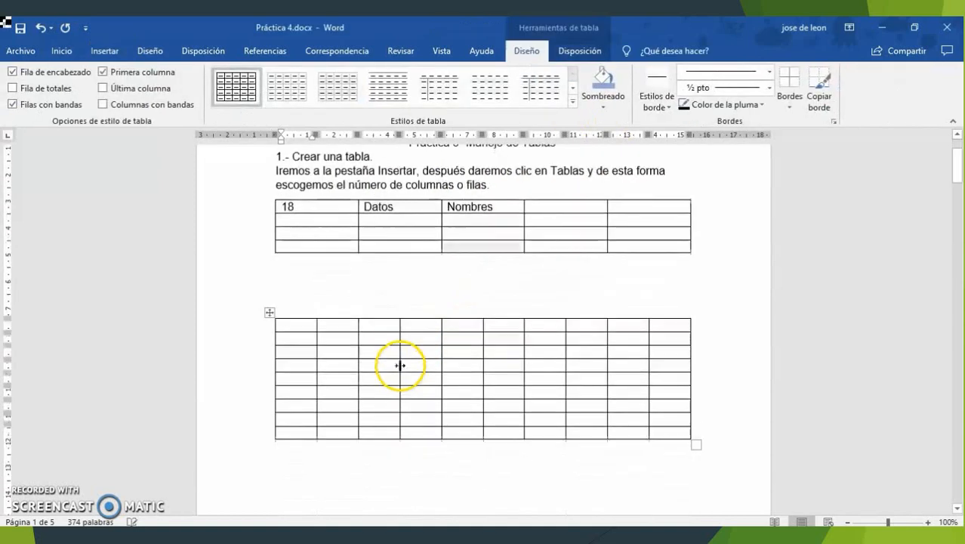
click(281, 311)
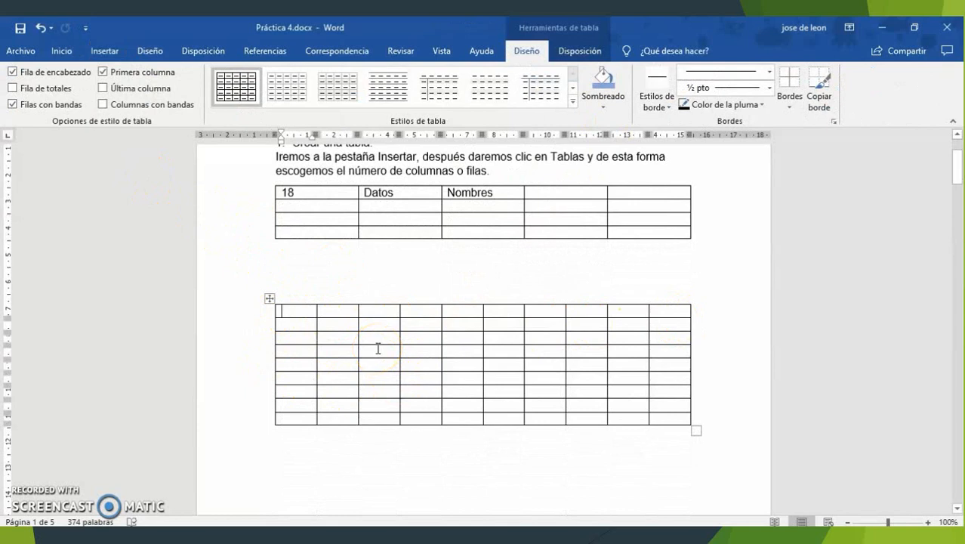
click(269, 297)
click(270, 282)
click(269, 298)
click(709, 428)
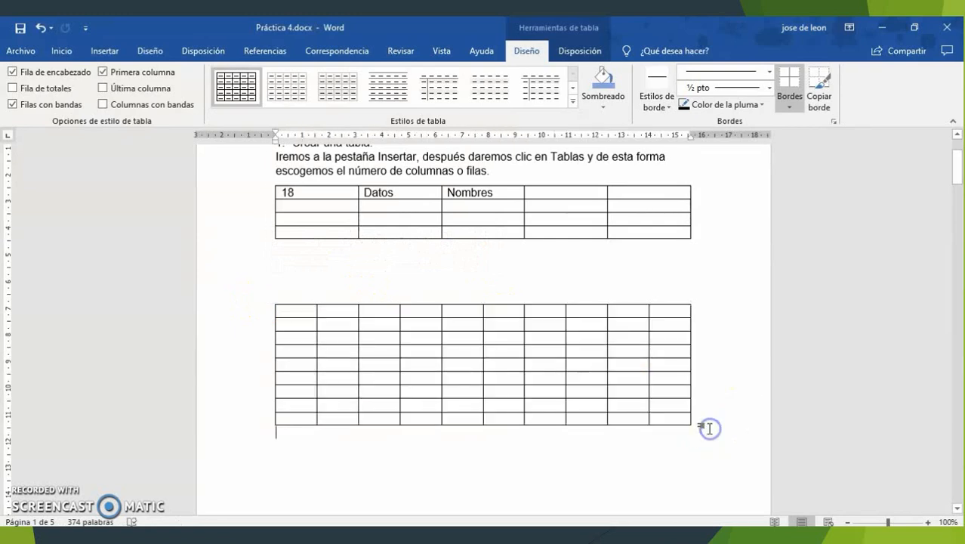
Apply the plain light-grey grid style to the Nombre, Apellido, Edad and Sexo table under "Estilos de tablas"
scroll(709, 428, down, 2)
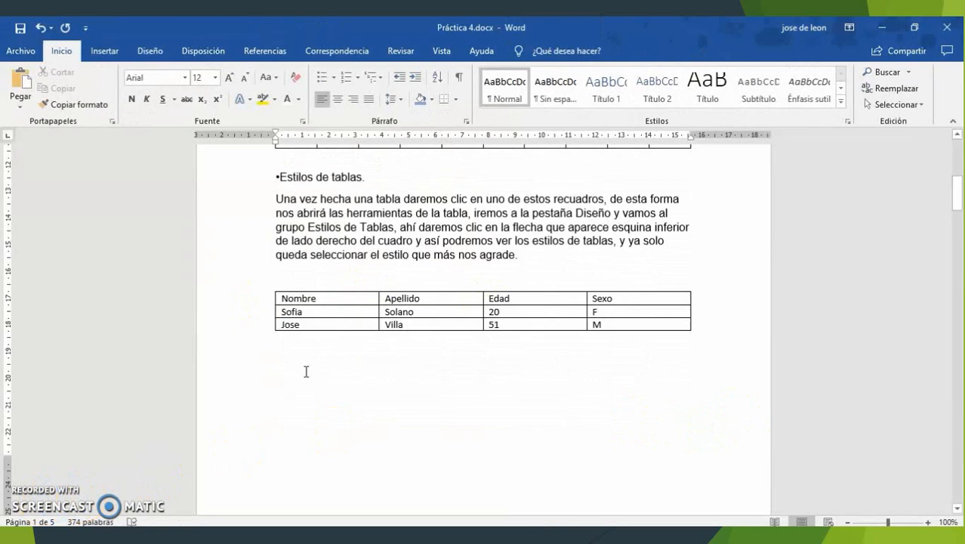
click(347, 309)
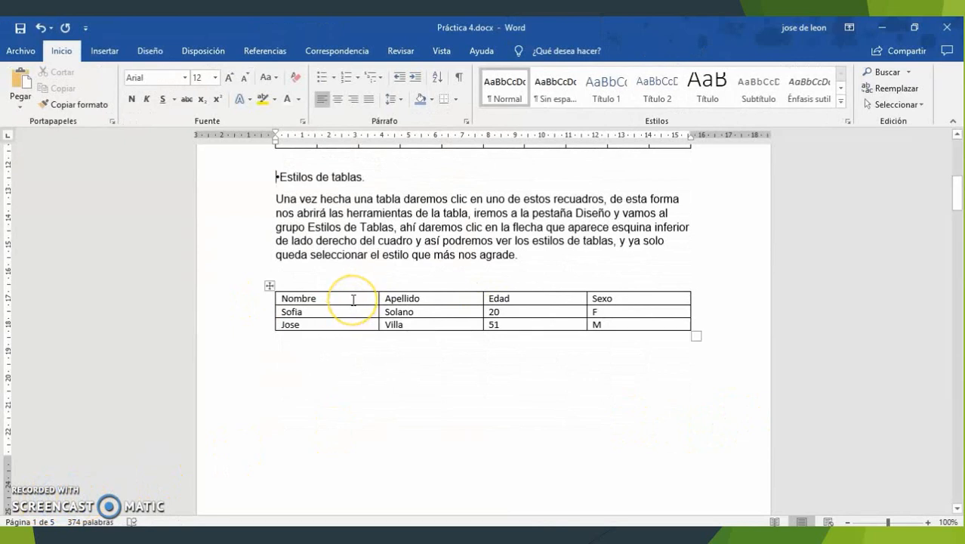
click(352, 300)
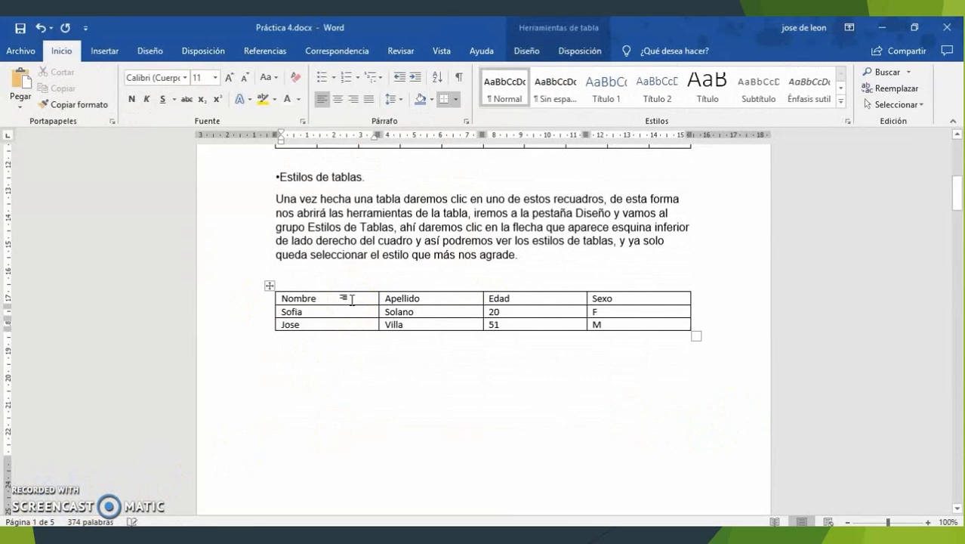
click(538, 52)
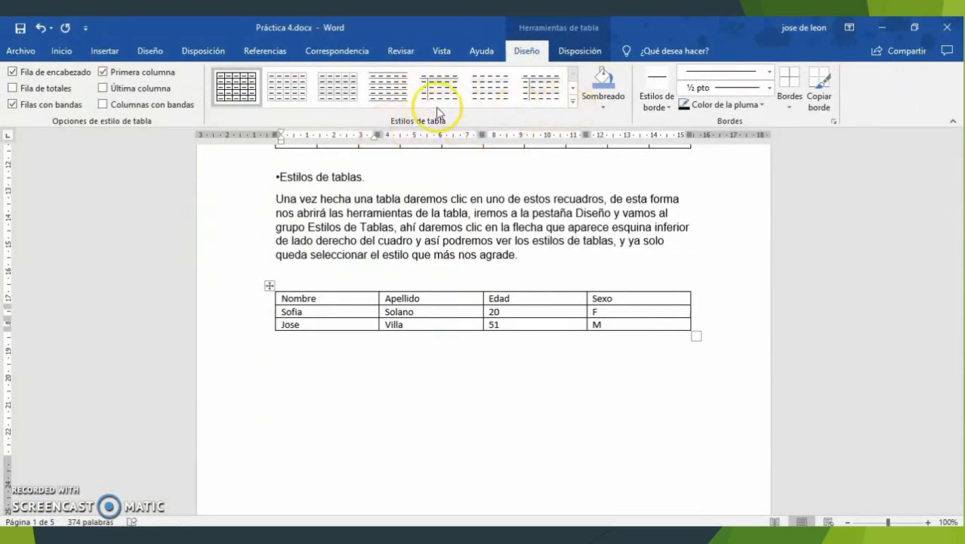
click(294, 89)
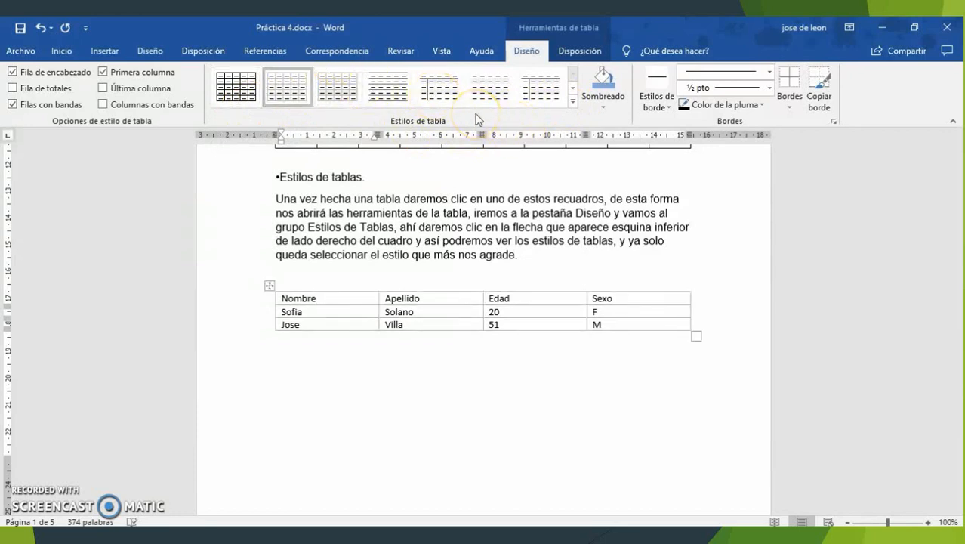
Browse the full table style gallery and apply the grid style with a light blue header row to the same table
click(574, 103)
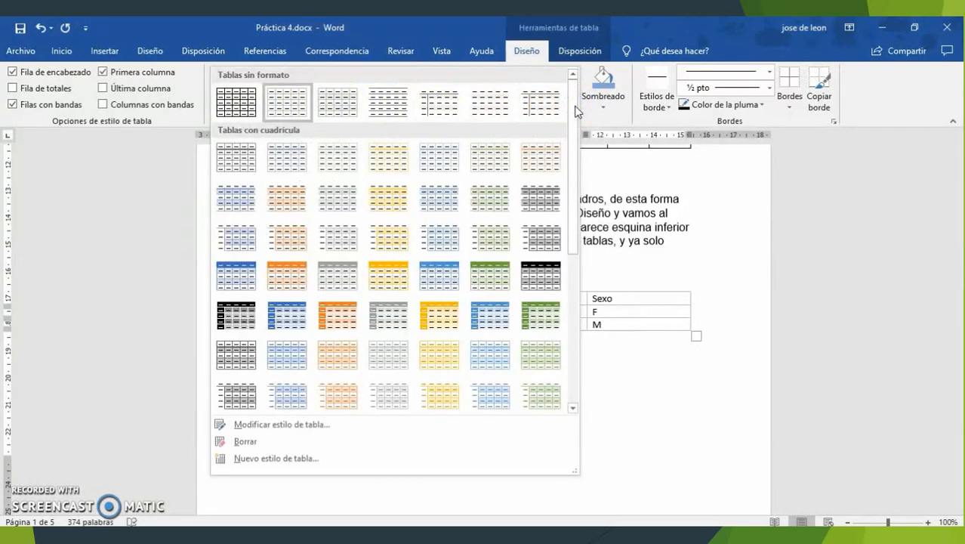
scroll(430, 210, down, 5)
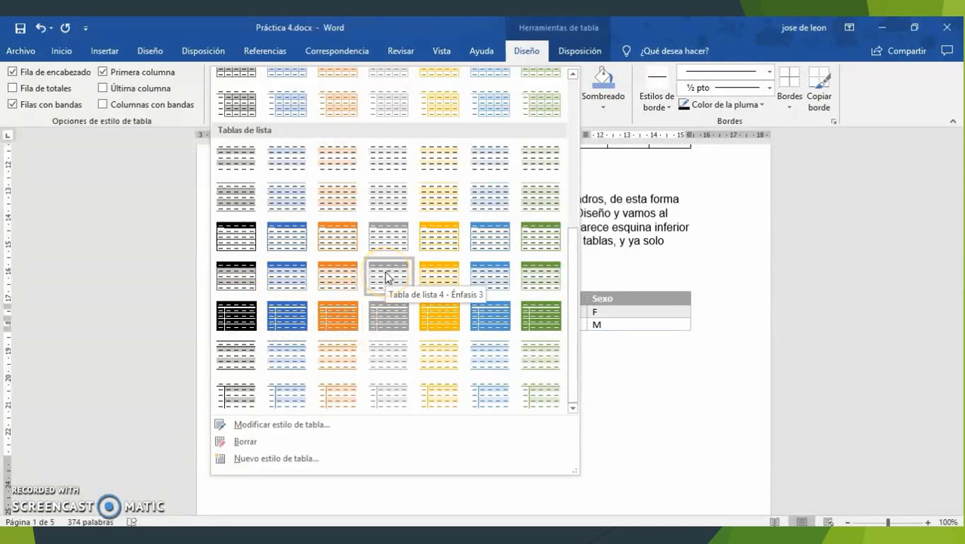
scroll(388, 257, up, 4)
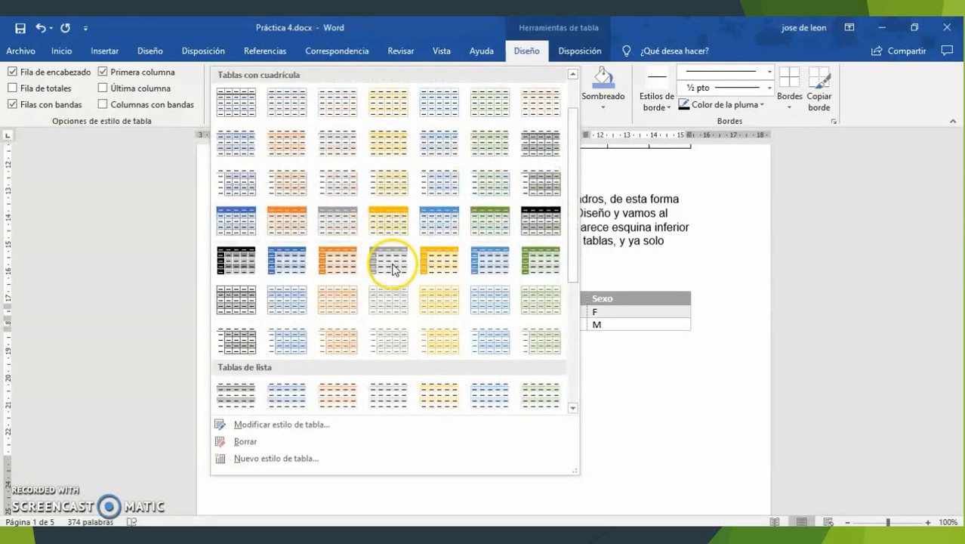
scroll(226, 114, up, 1)
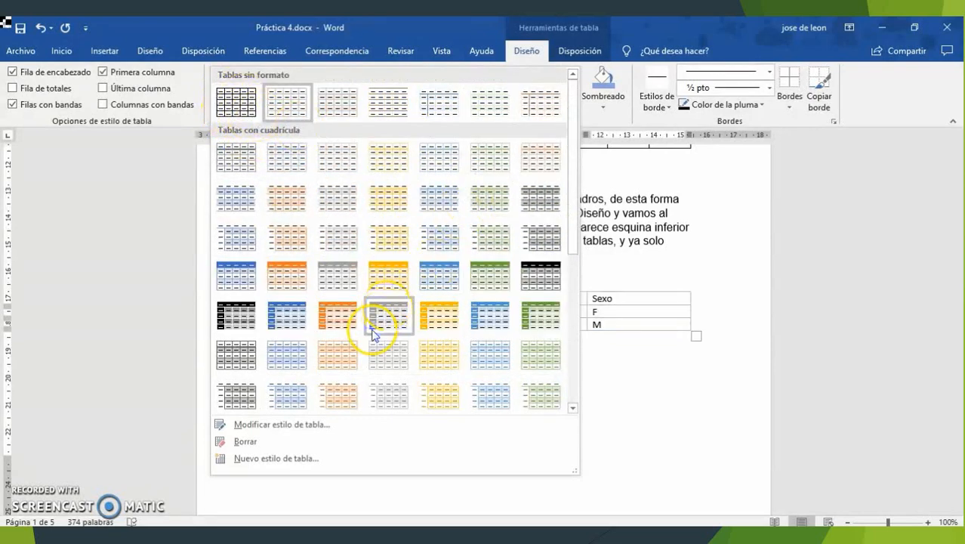
click(443, 274)
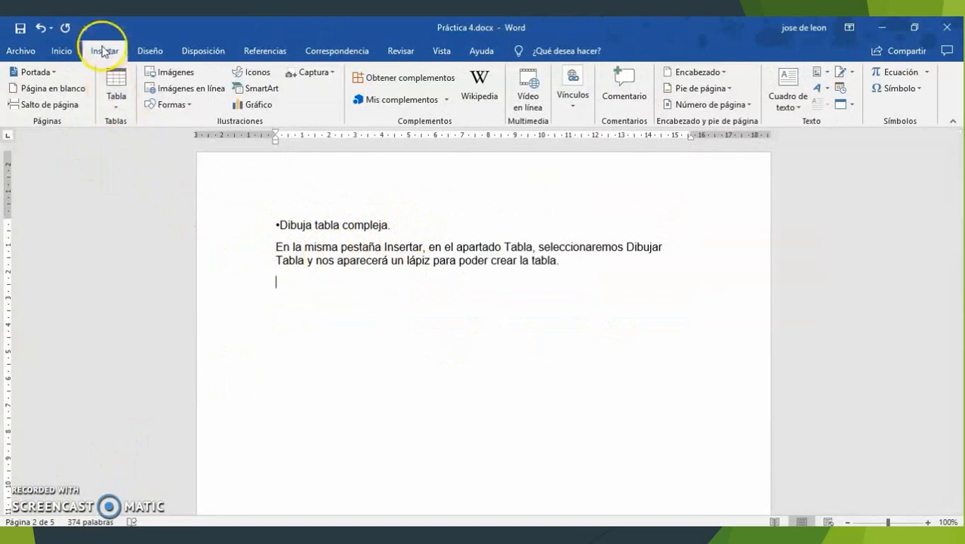
Draw a table outline about 16.17 cm wide and 6.03 cm high below the "Dibuja tabla compleja" text
click(119, 106)
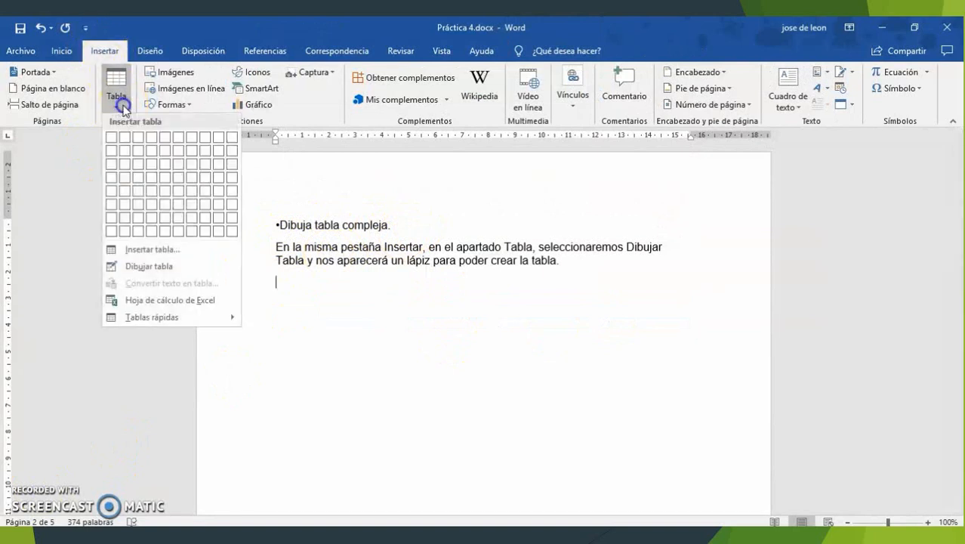
click(118, 270)
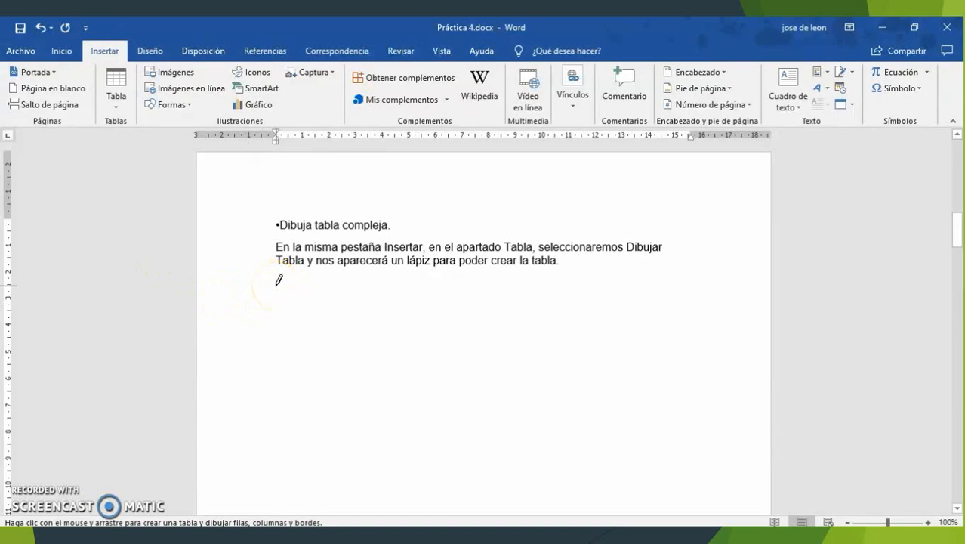
mouse_move(276, 285)
mouse_down()
mouse_move(278, 328)
mouse_move(339, 361)
mouse_move(515, 394)
mouse_move(588, 422)
mouse_move(702, 434)
mouse_move(706, 446)
mouse_up()
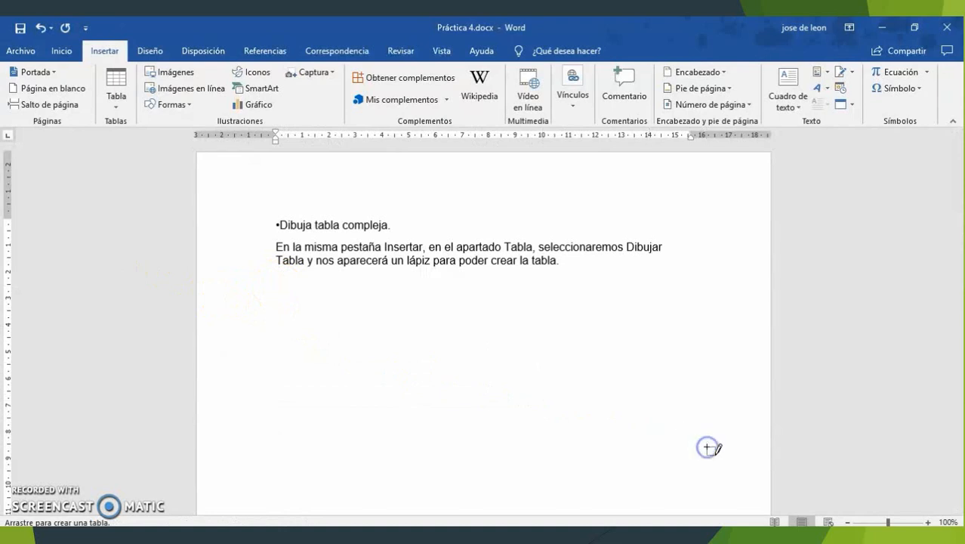
Divide the drawn table outline into seven columns of varying width with six vertical lines
click(294, 297)
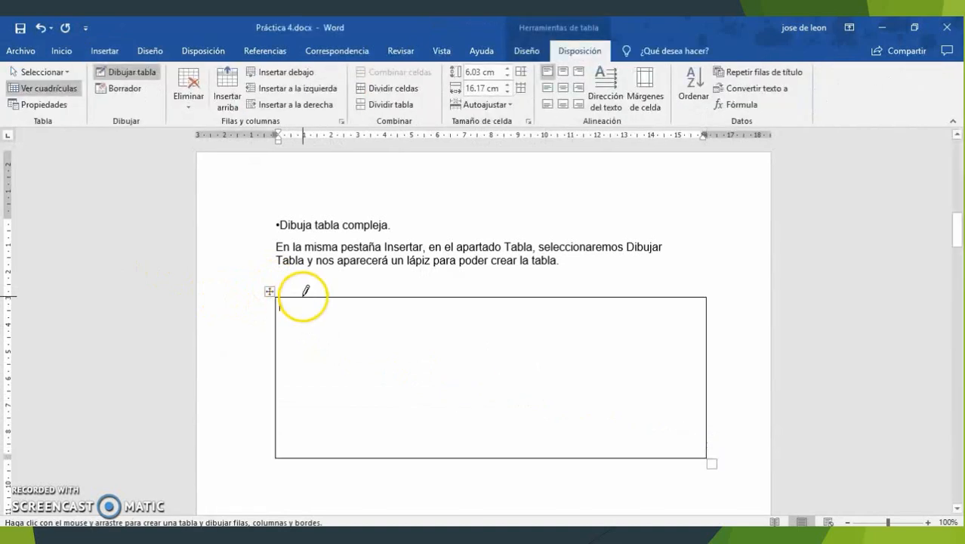
click(318, 296)
drag(317, 298, 319, 445)
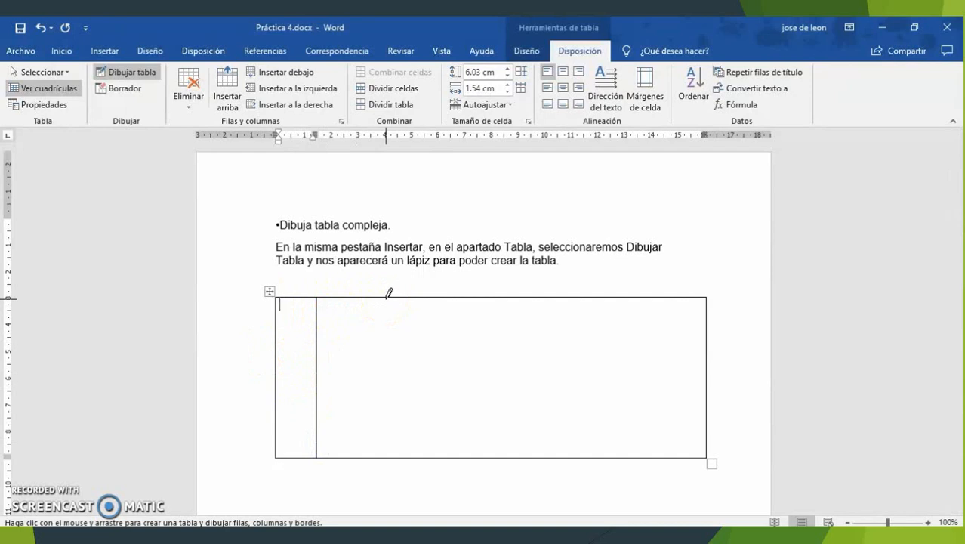
drag(387, 297, 381, 441)
drag(401, 297, 405, 447)
drag(406, 450, 405, 453)
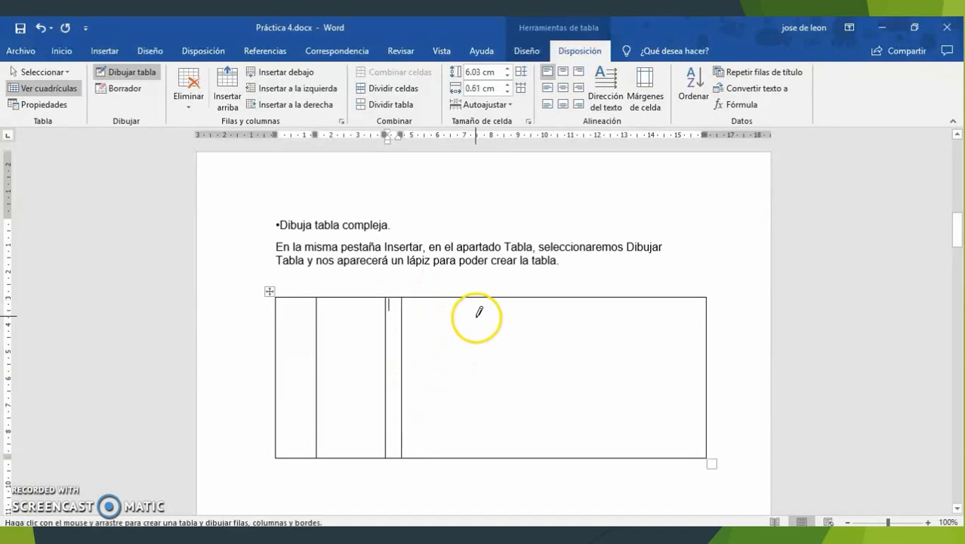
drag(446, 297, 446, 453)
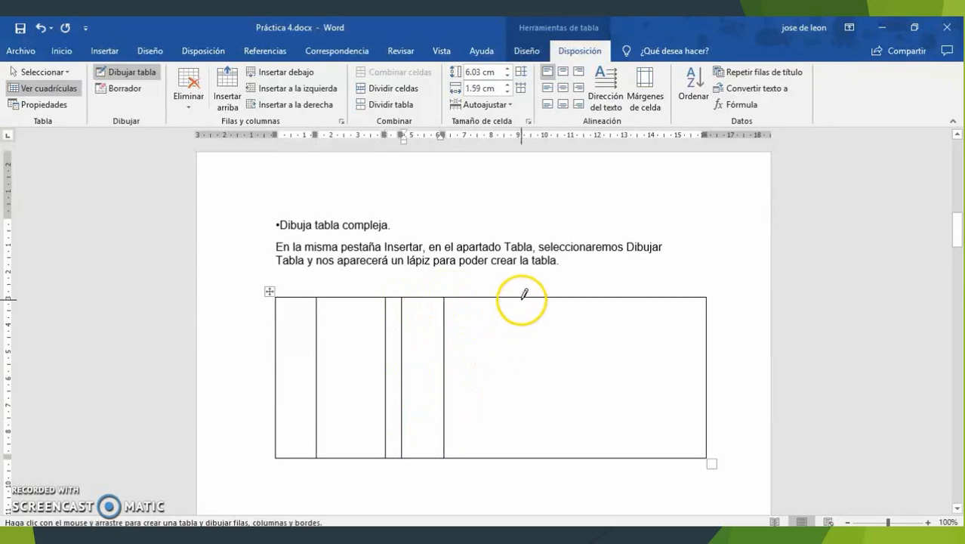
drag(528, 297, 526, 453)
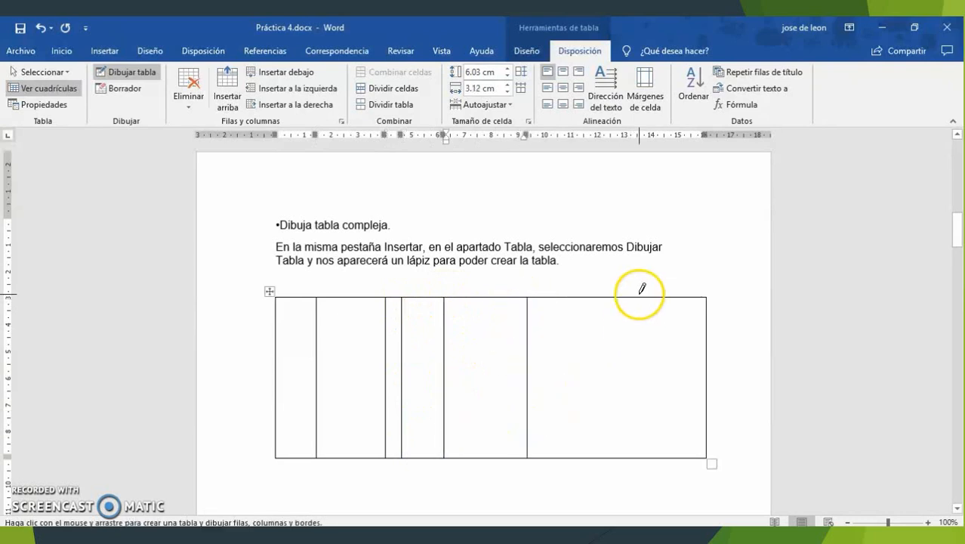
drag(637, 297, 631, 438)
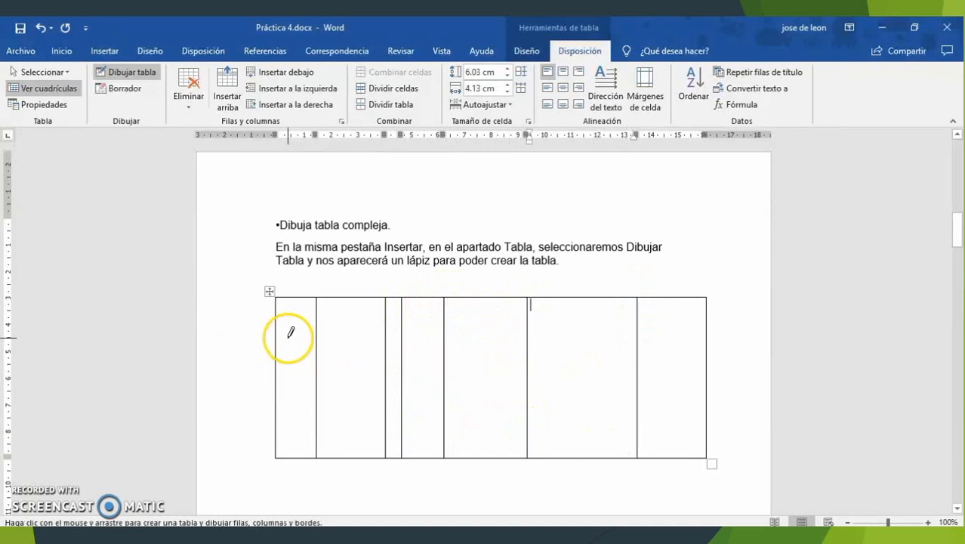
Draw a horizontal line across all columns for a first row about 1.16 cm high, and a descending diagonal in its first cell
drag(276, 327, 685, 321)
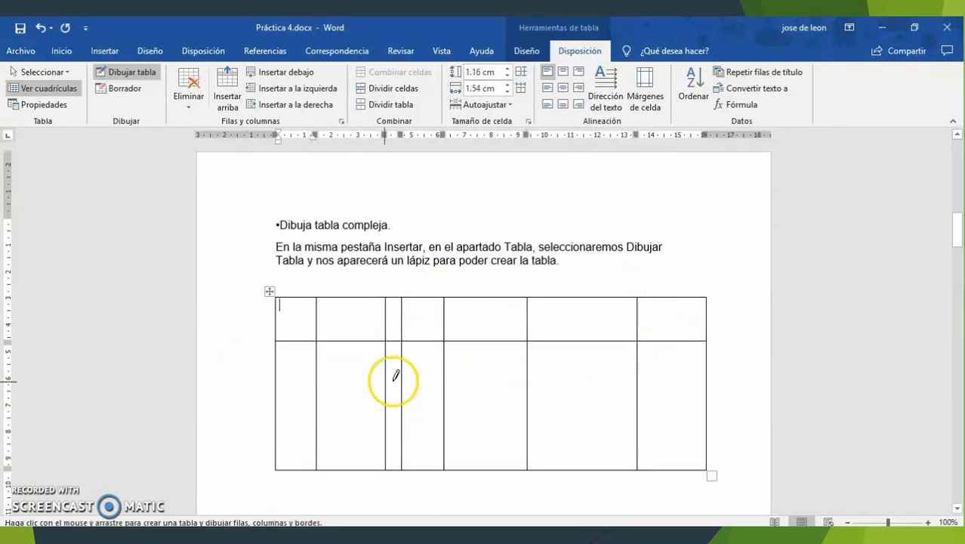
drag(278, 298, 313, 337)
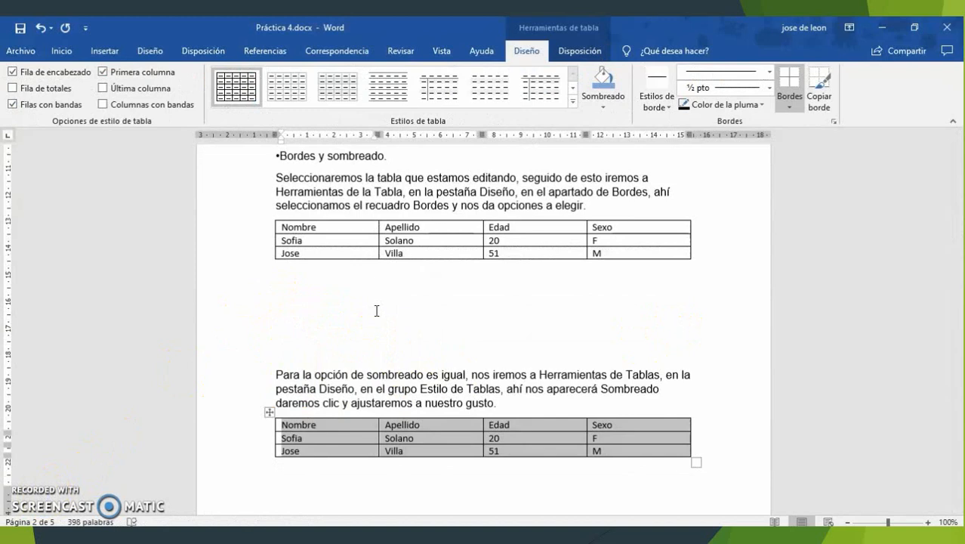
In the first "Bordes y sombreado" table, remove the right border of the second-row Nombre cell and add a descending diagonal border
click(363, 240)
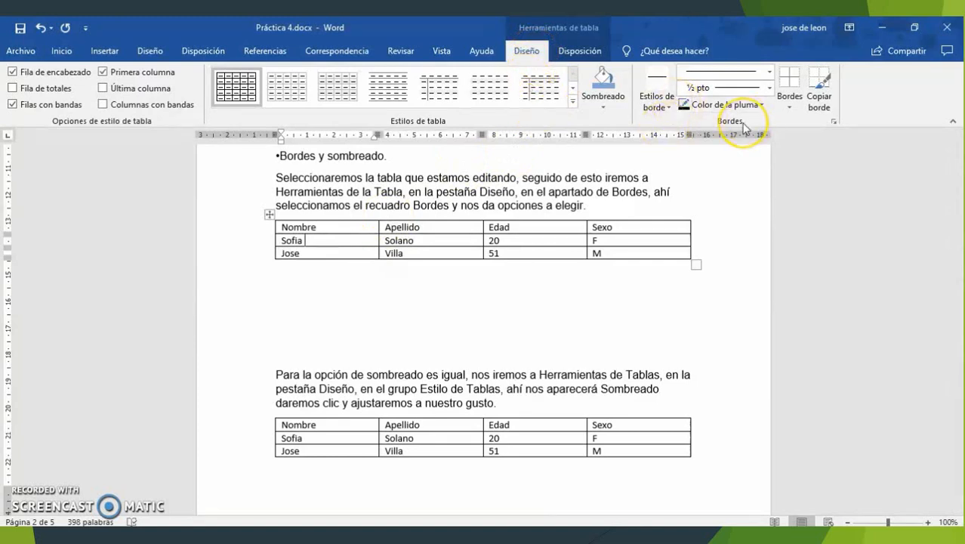
click(793, 101)
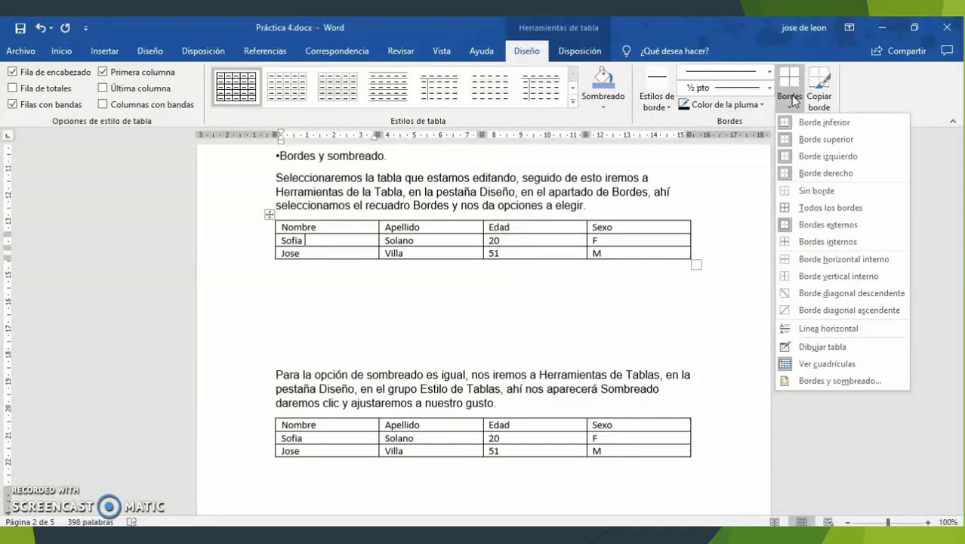
click(799, 179)
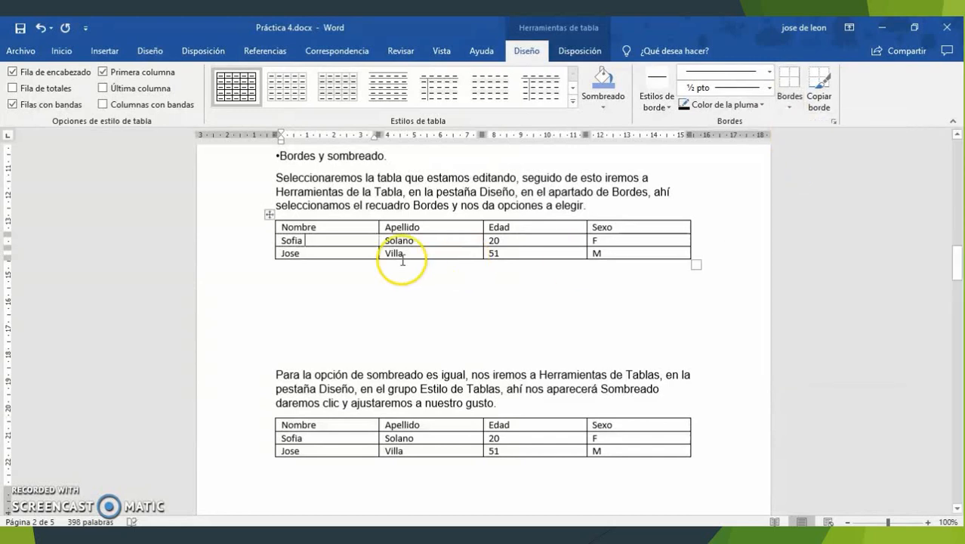
click(786, 108)
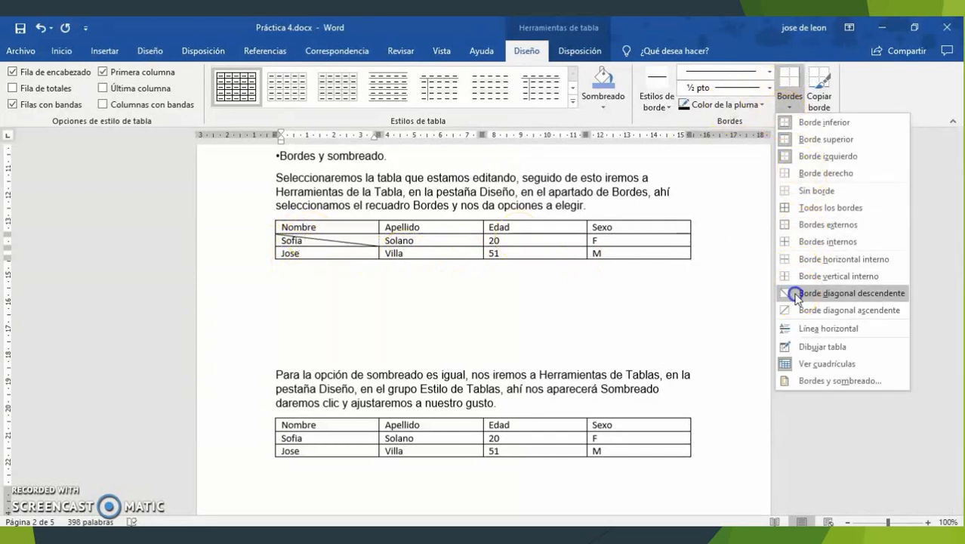
click(798, 294)
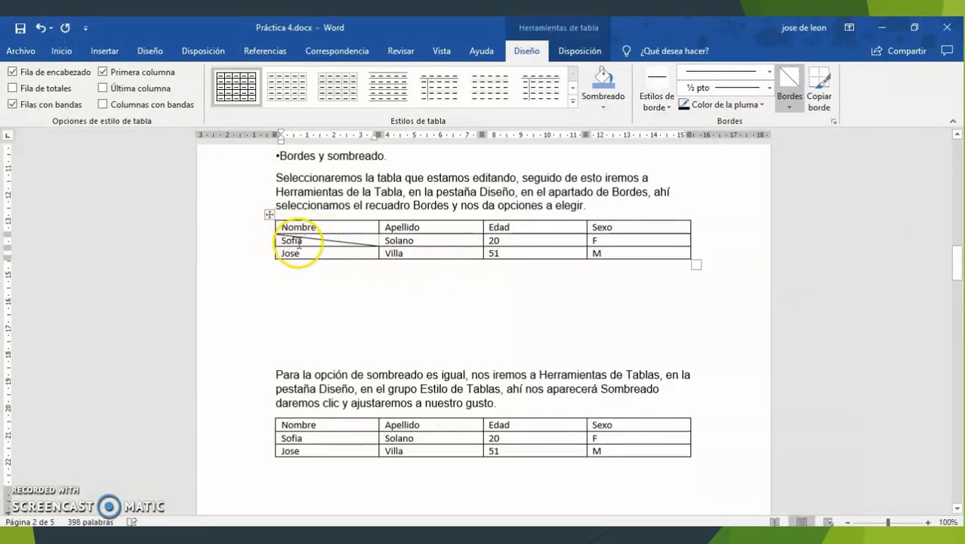
Remove all borders from the second-row Edad cell of the same table using the "Sin borde" option
click(516, 239)
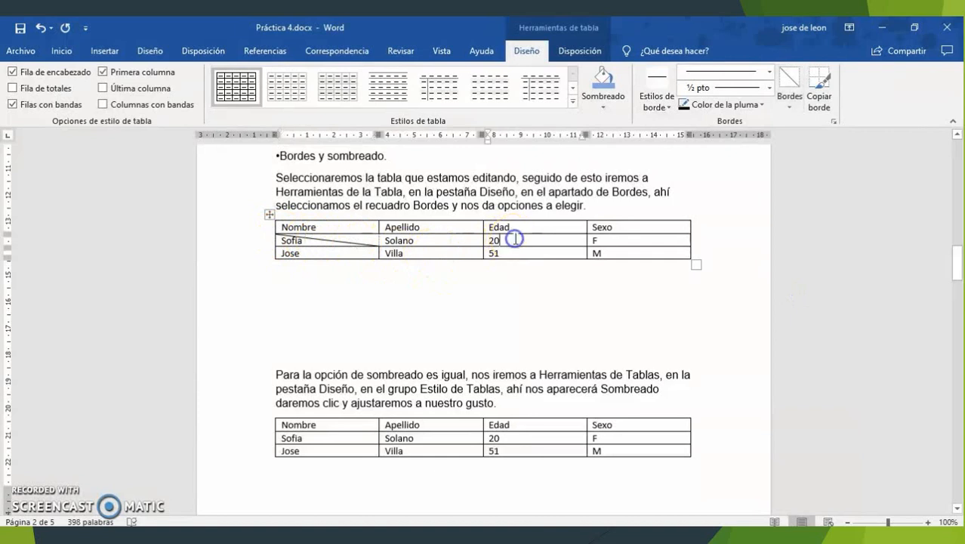
click(795, 109)
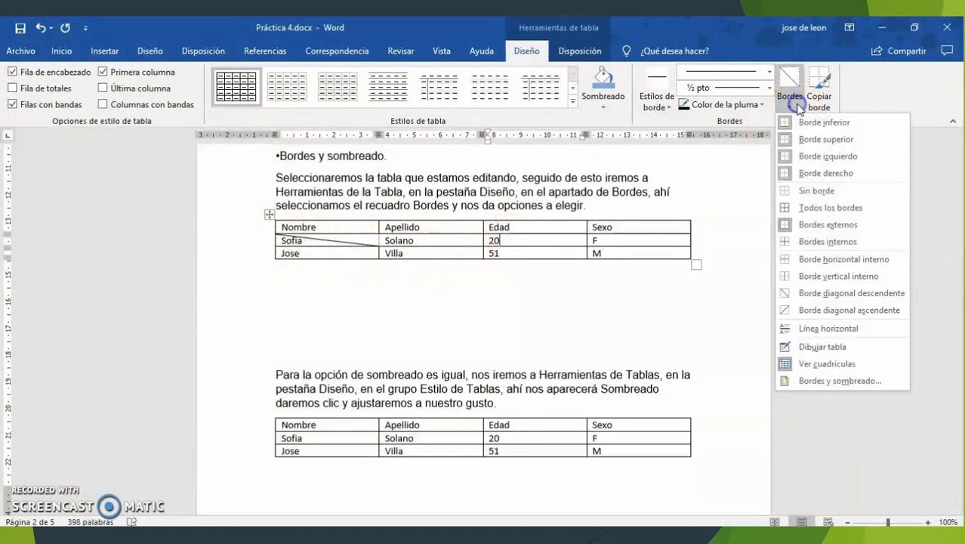
click(823, 193)
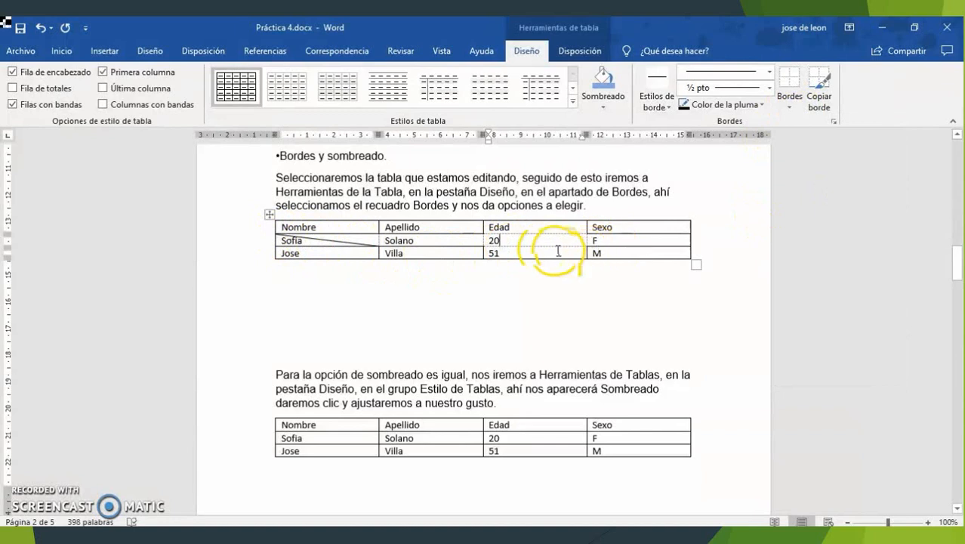
click(445, 241)
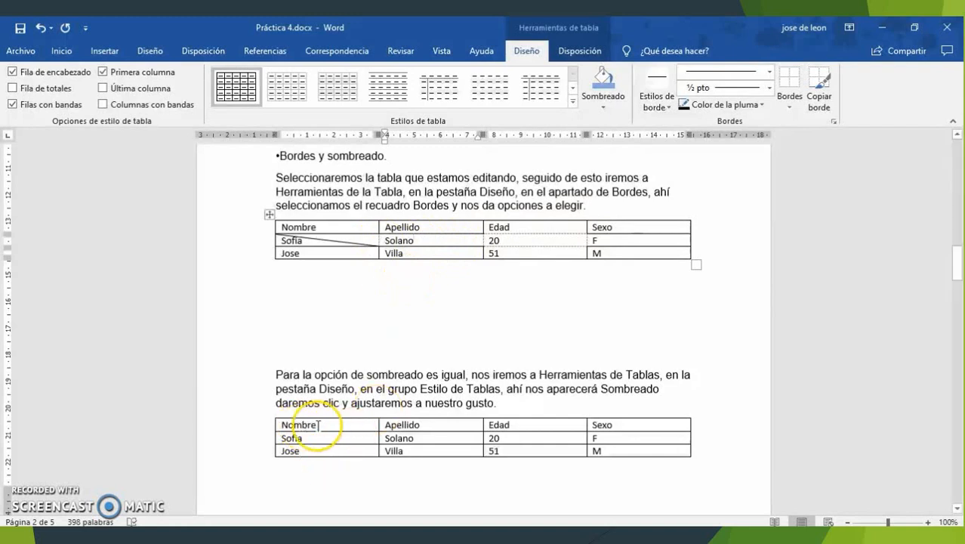
Shade the Nombre header cell of the table below the shading paragraph with the standard green colour
click(350, 429)
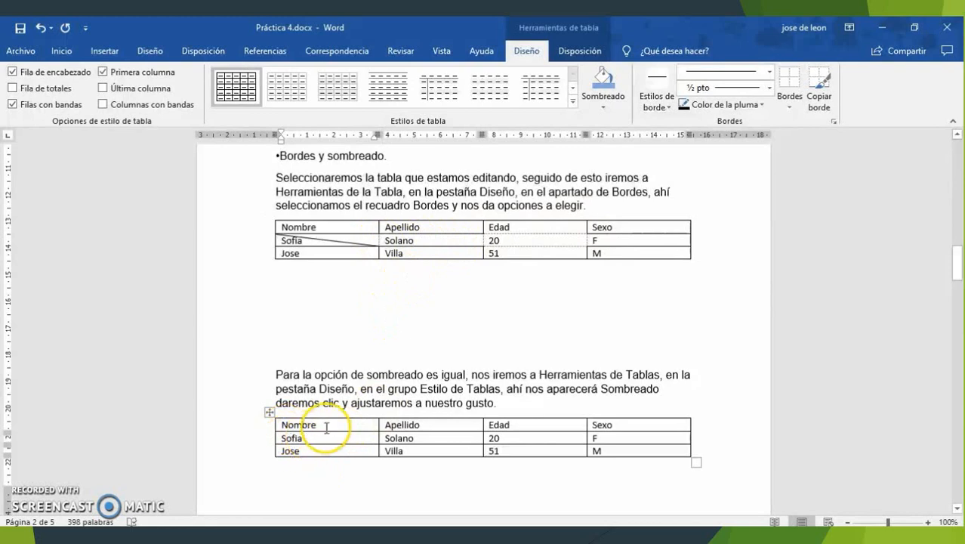
click(536, 53)
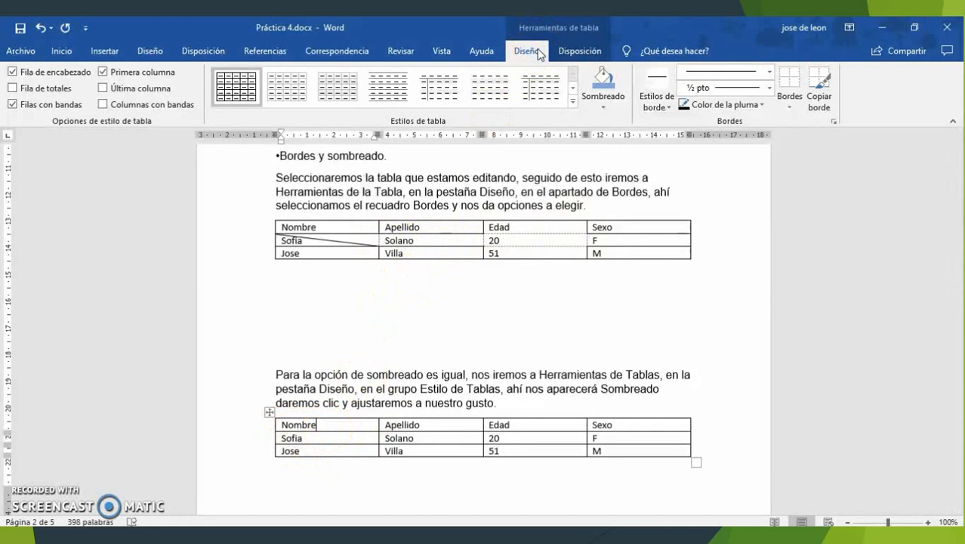
click(601, 101)
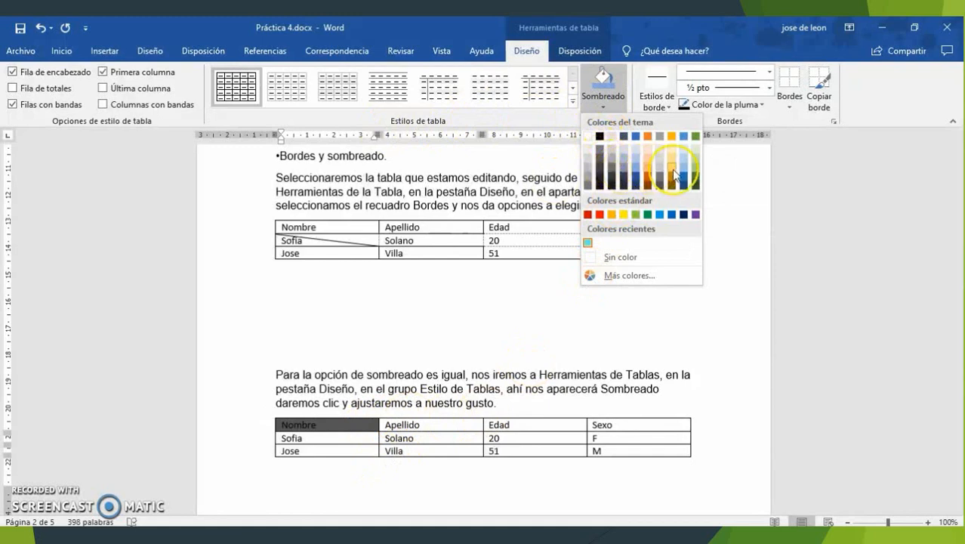
click(647, 216)
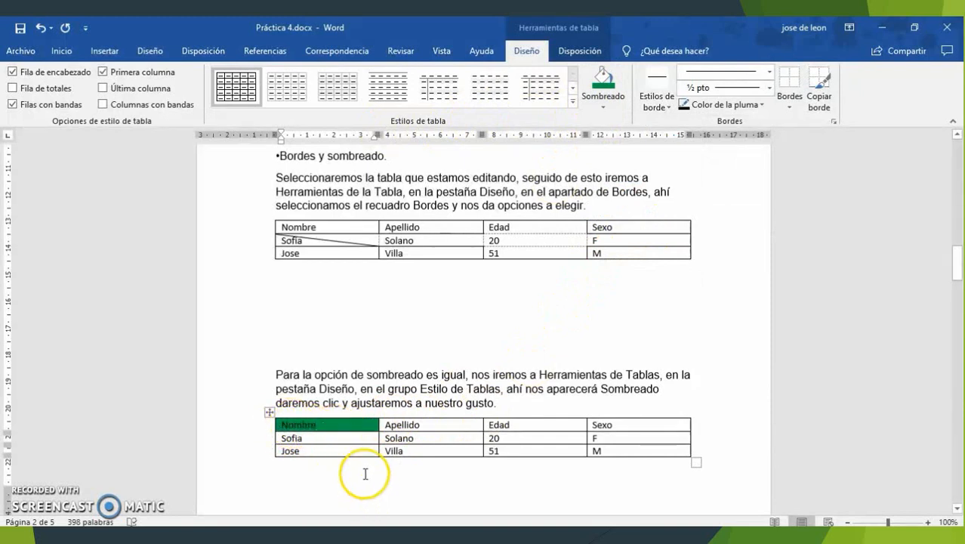
Shade the Apellido, Edad and Sexo cells in the last row of that table with the gold theme colour
drag(629, 452, 396, 451)
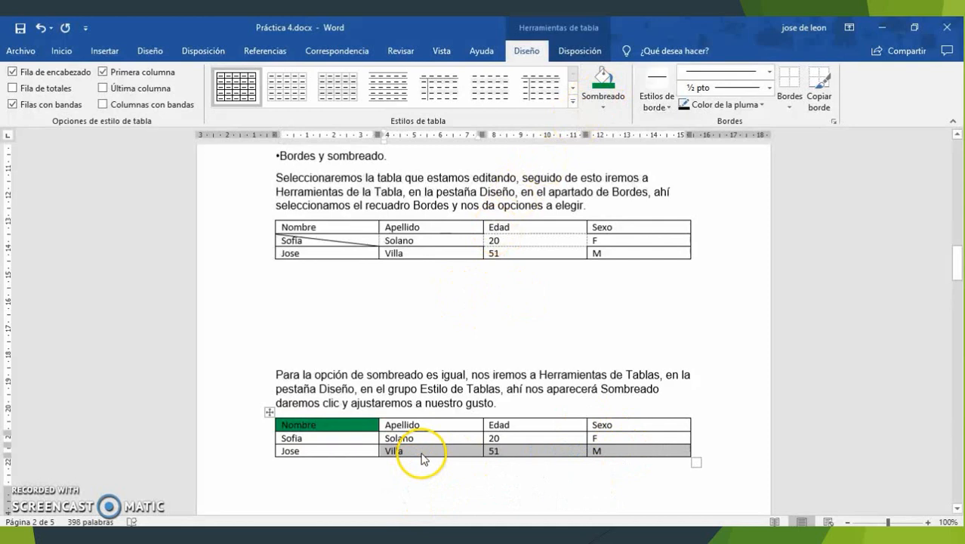
click(604, 98)
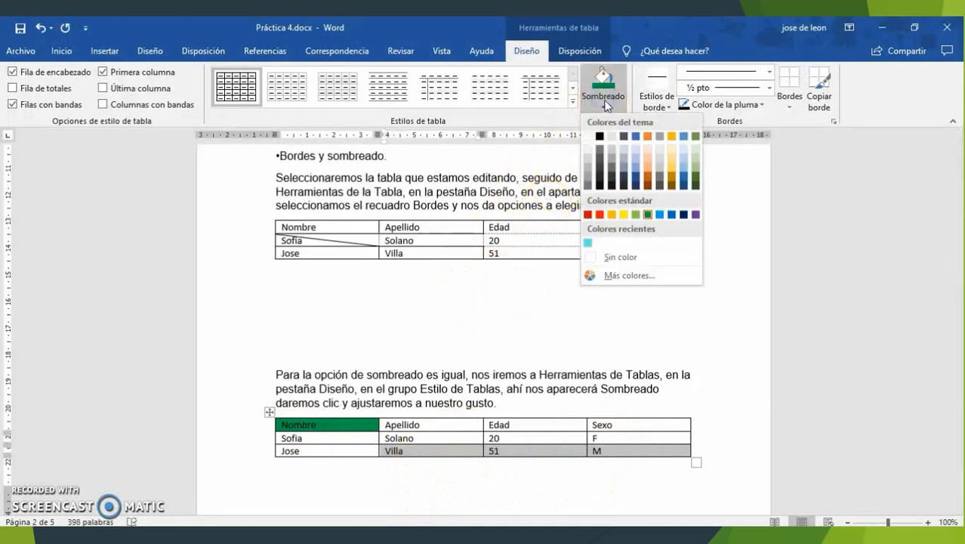
click(673, 141)
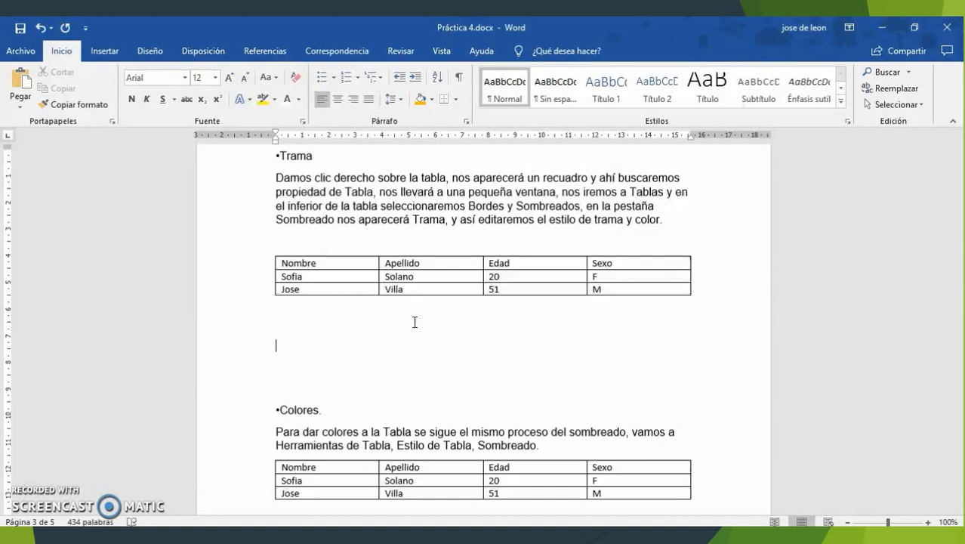
Open the "Sombreado" settings for the table under "Trama", starting from its table properties
click(368, 261)
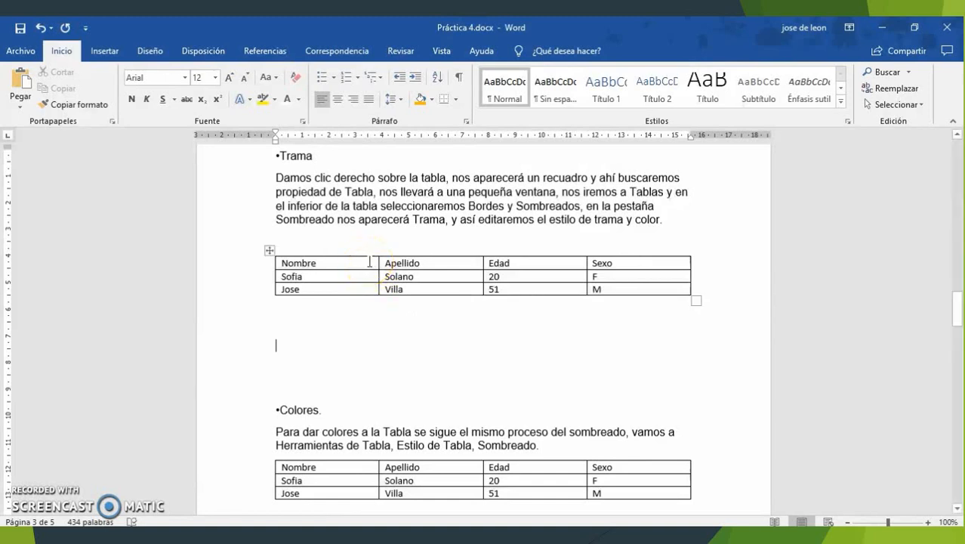
right_click(368, 262)
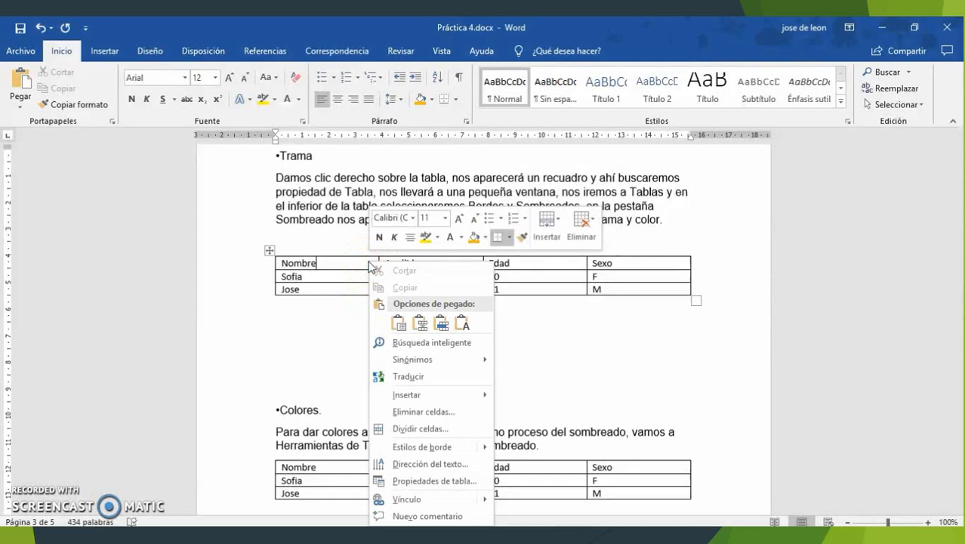
click(385, 481)
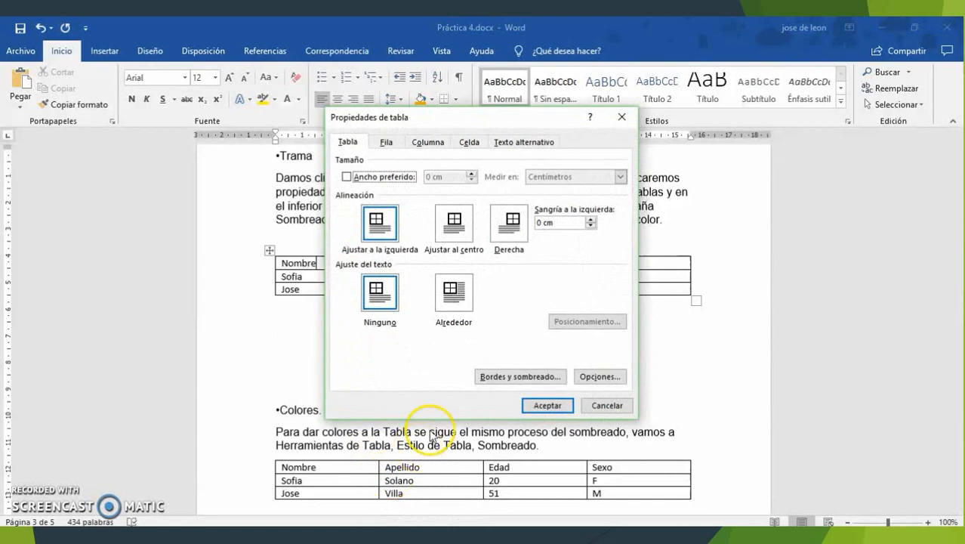
click(351, 144)
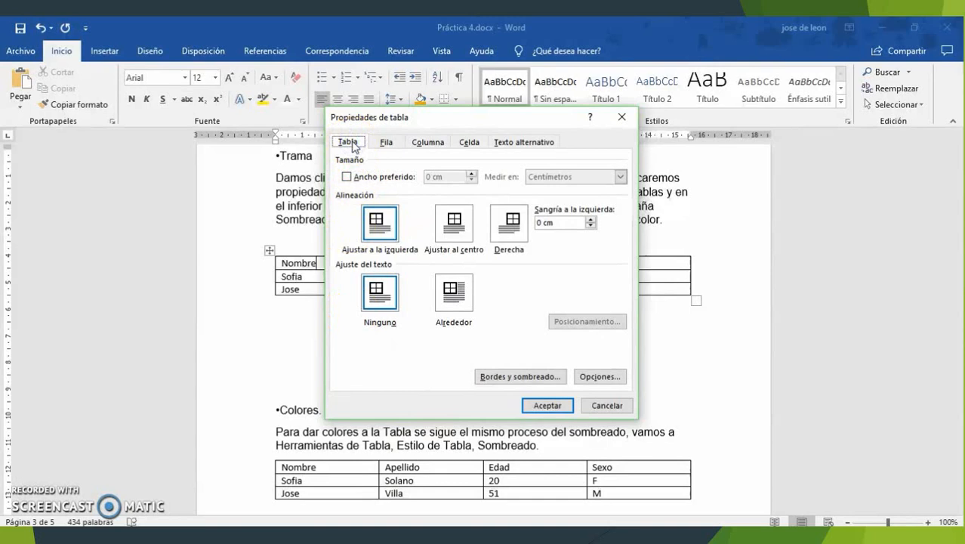
click(490, 380)
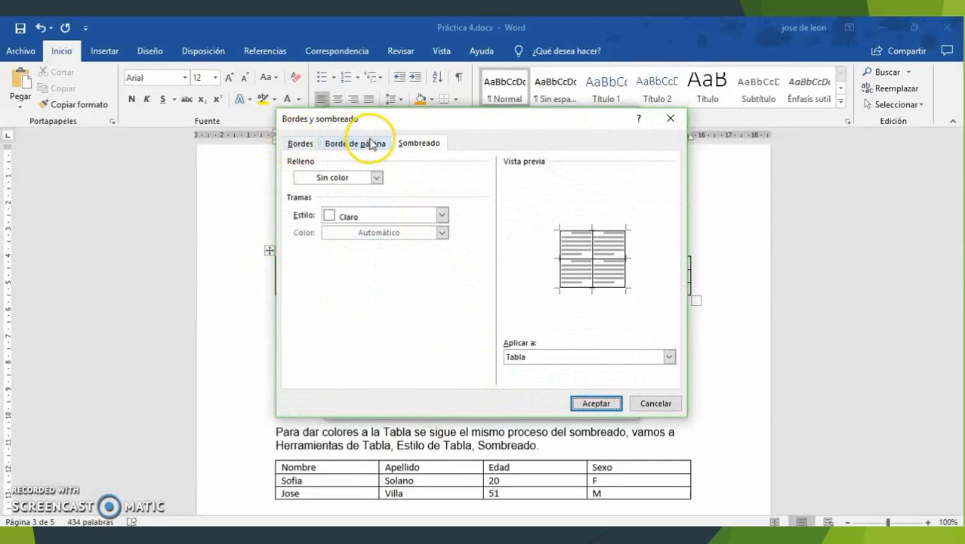
click(412, 144)
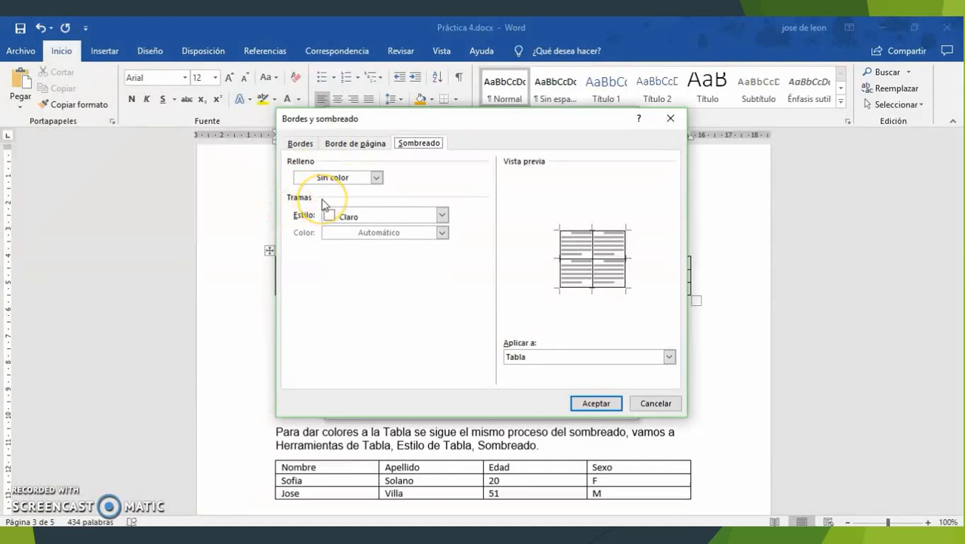
Set the table's fill pattern style to "Vertical oscuro"
click(442, 215)
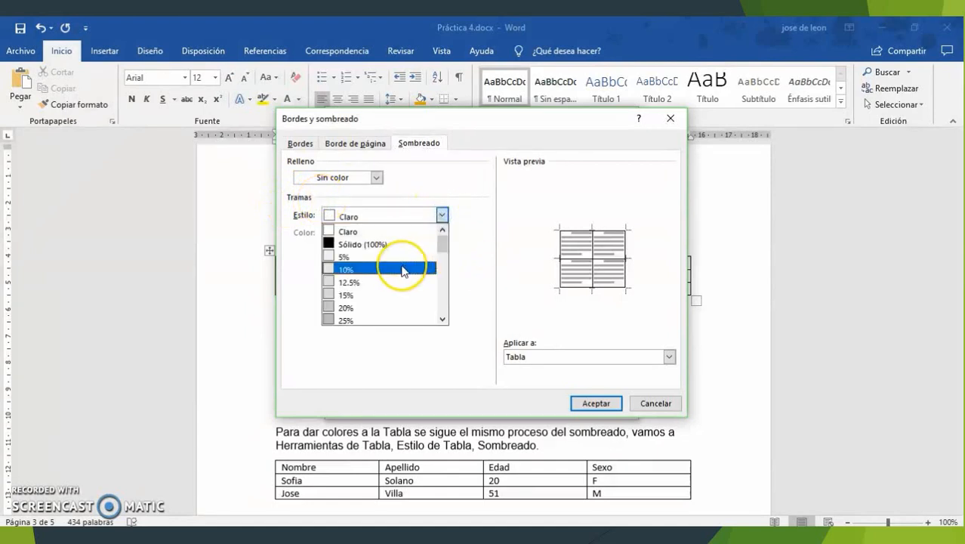
scroll(402, 270, down, 5)
scroll(392, 275, down, 4)
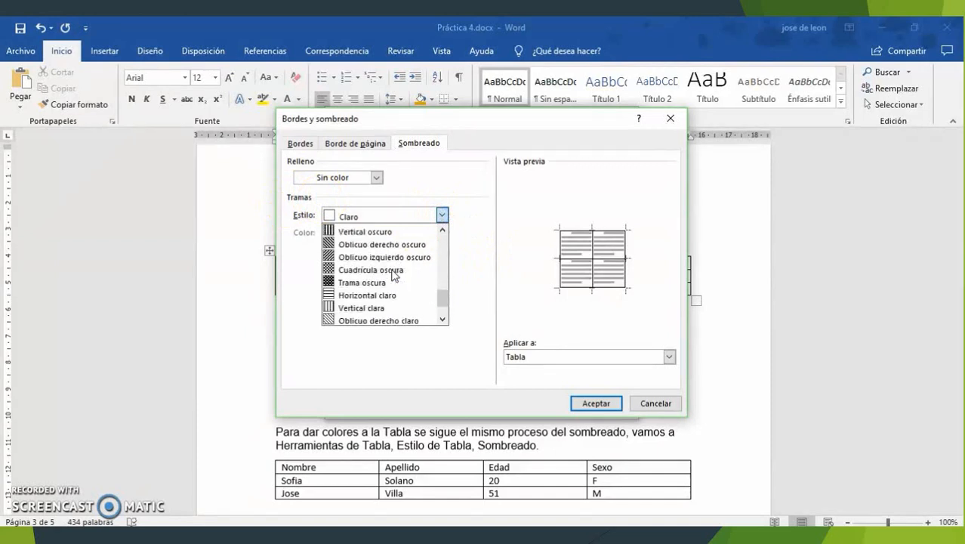
scroll(393, 275, down, 1)
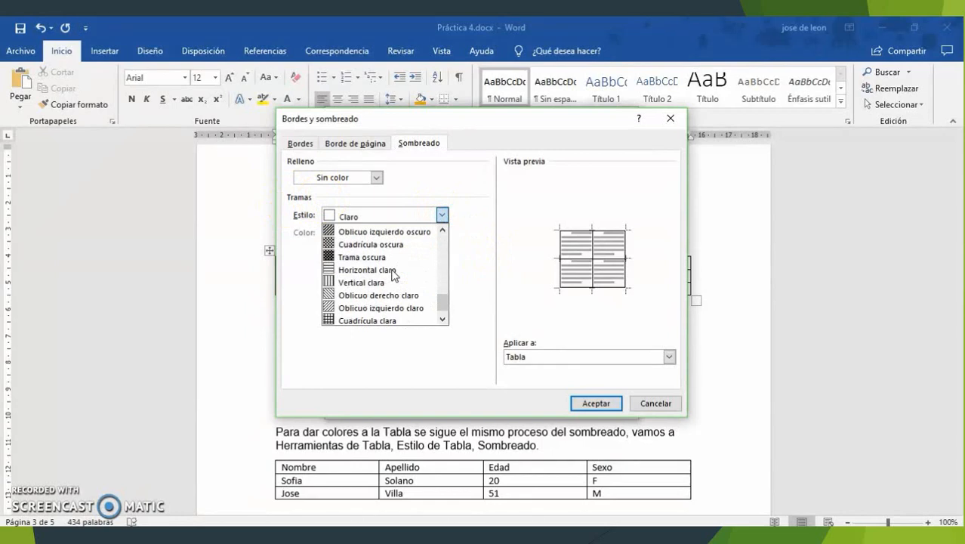
scroll(393, 275, down, 1)
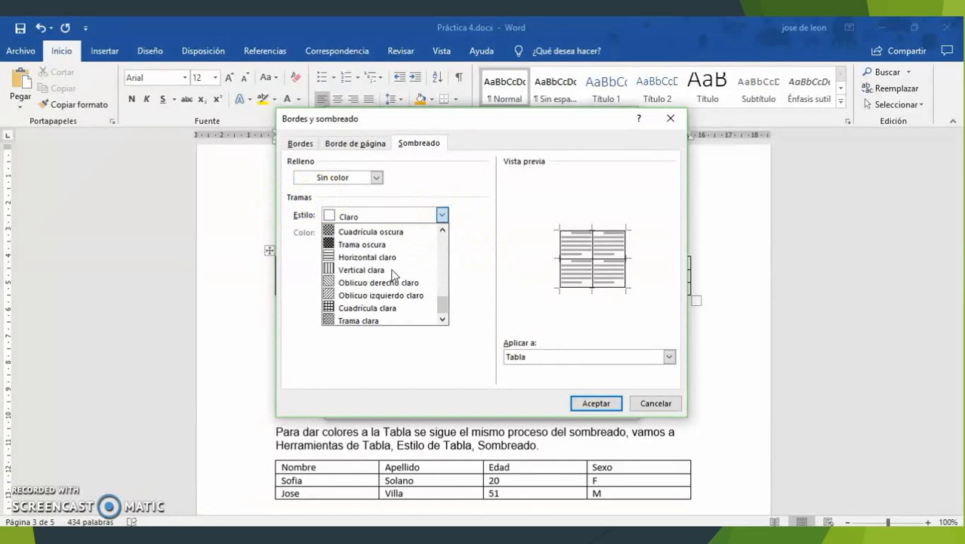
scroll(351, 279, up, 3)
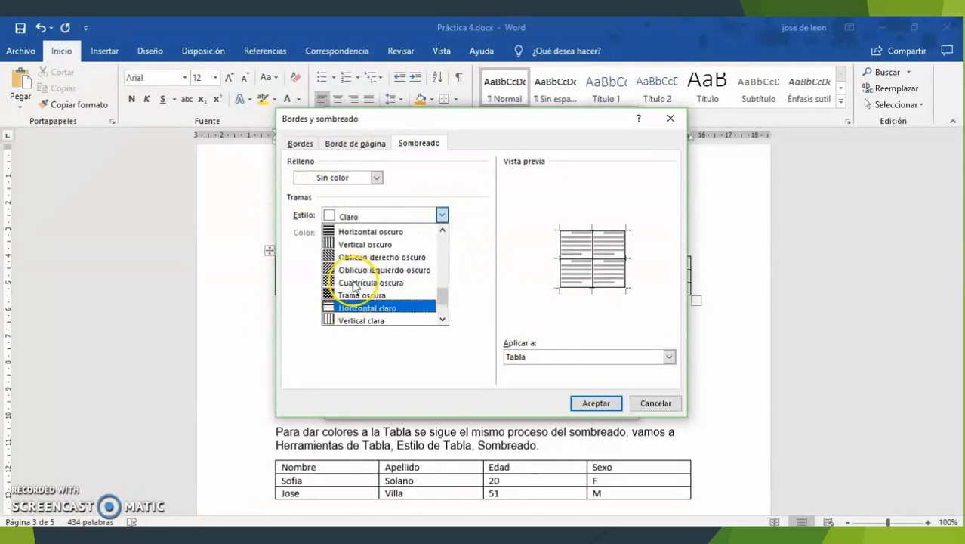
click(357, 245)
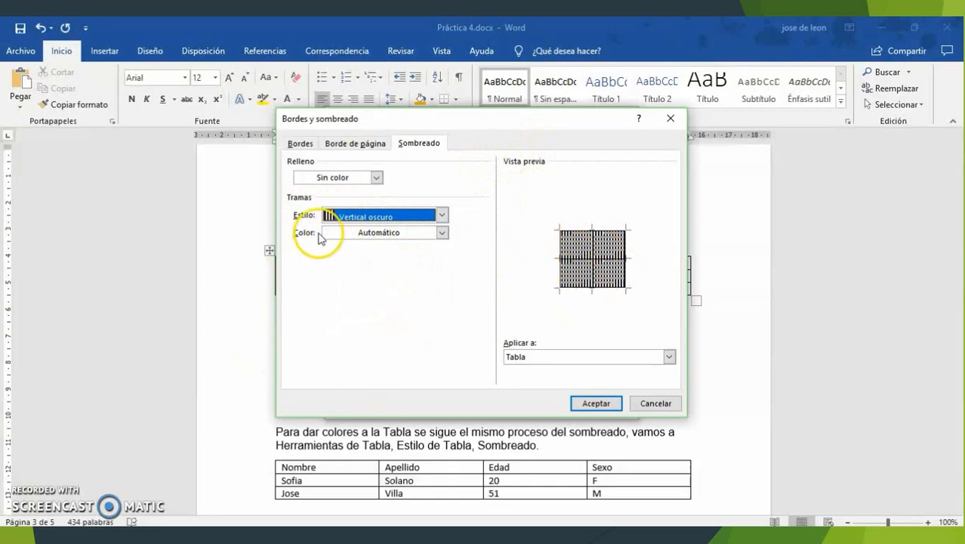
Set the pattern colour to standard purple and apply the pattern to the whole table under "Trama"
click(399, 236)
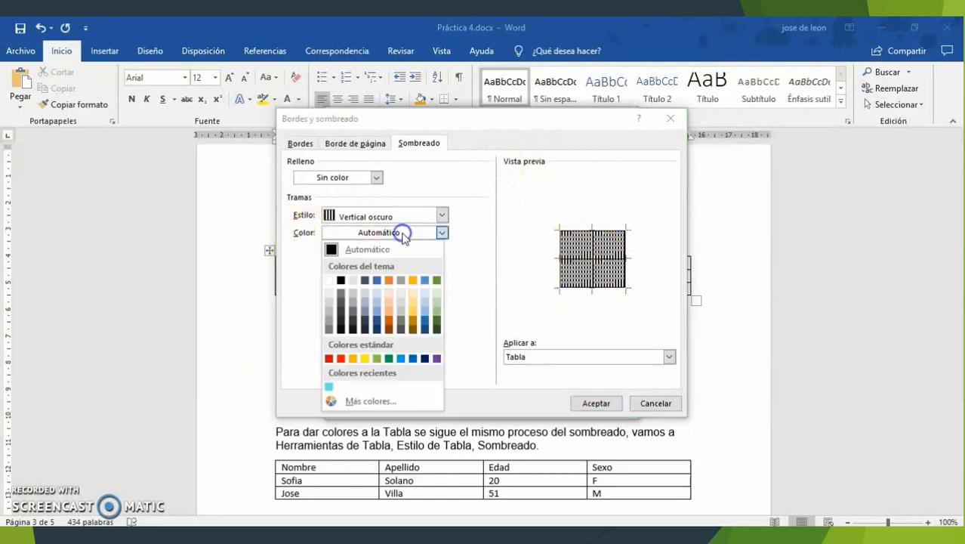
click(405, 361)
click(437, 358)
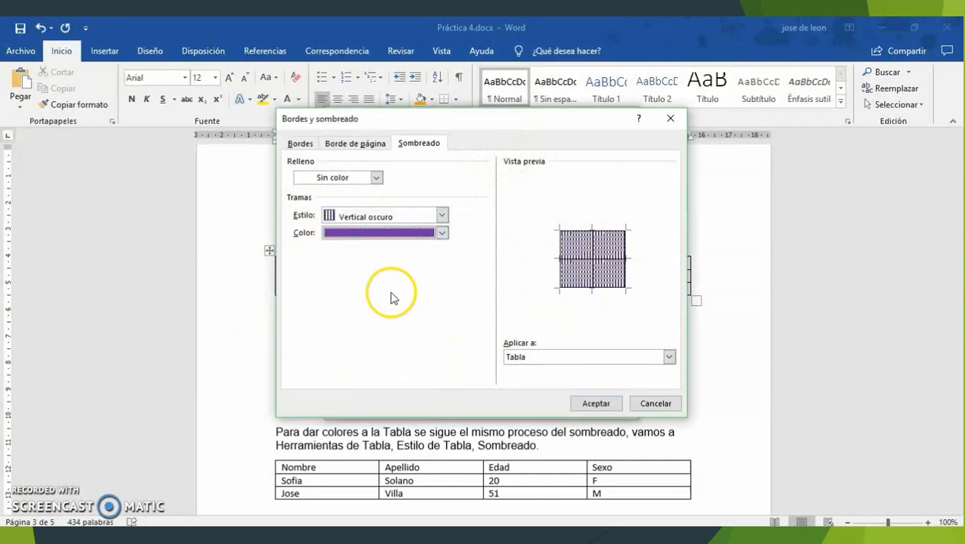
click(602, 407)
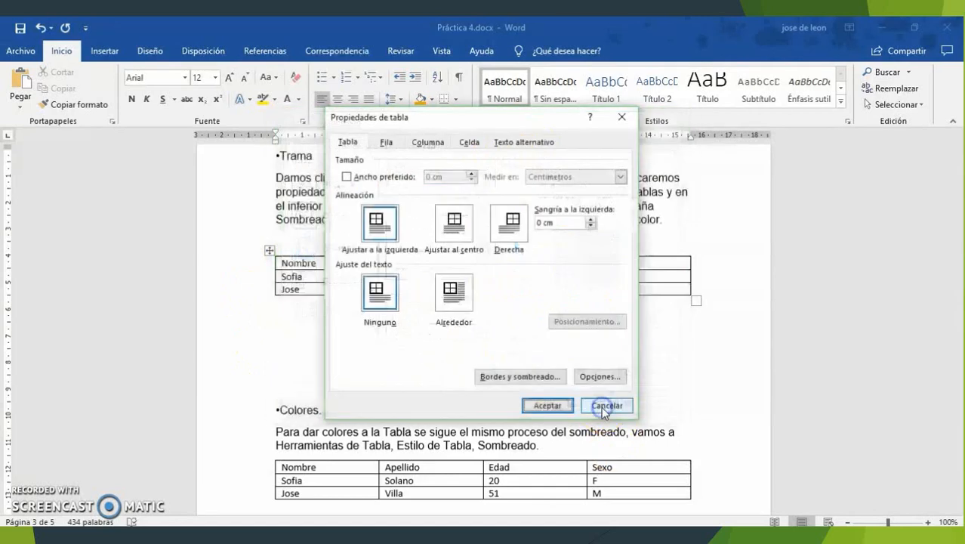
click(548, 406)
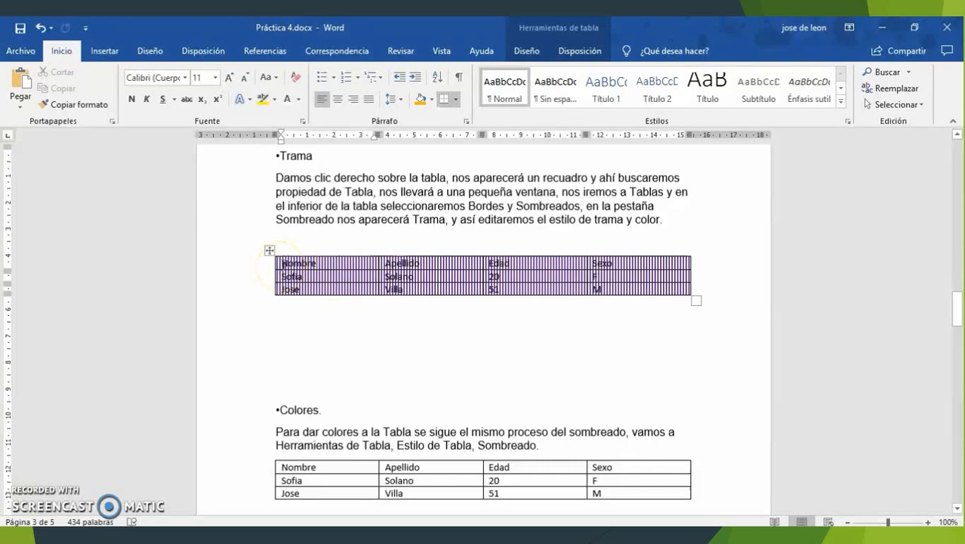
Make all the text in the table under "Trama" white
drag(280, 263, 317, 263)
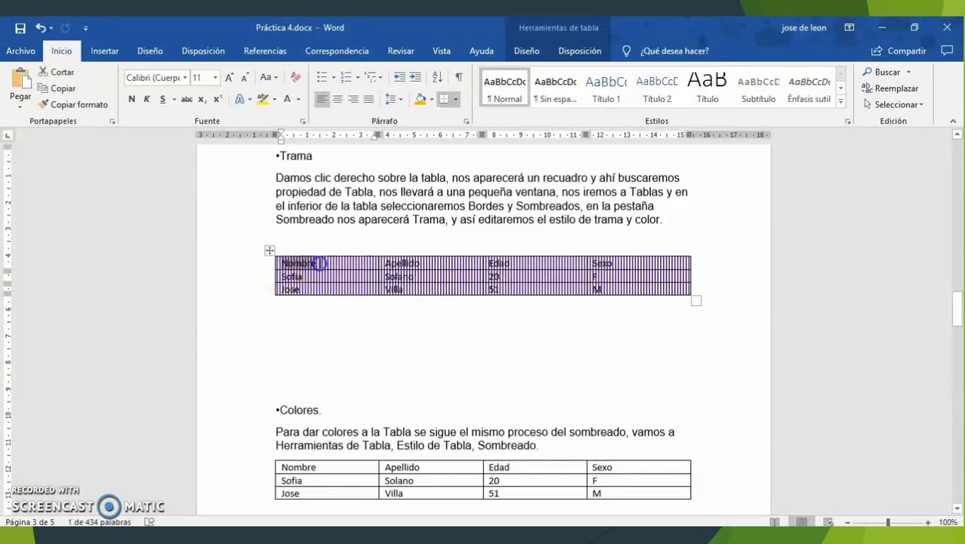
click(317, 264)
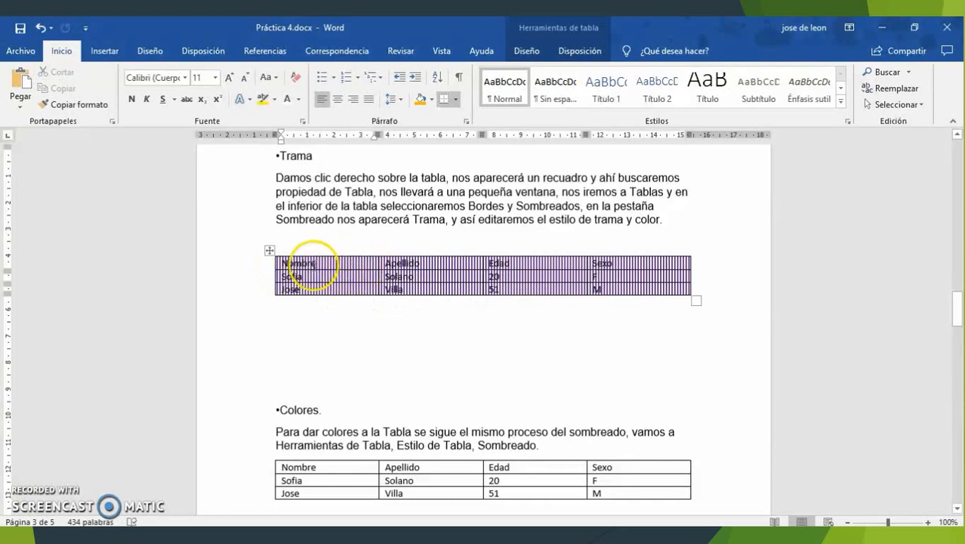
drag(281, 263, 400, 284)
drag(459, 290, 609, 287)
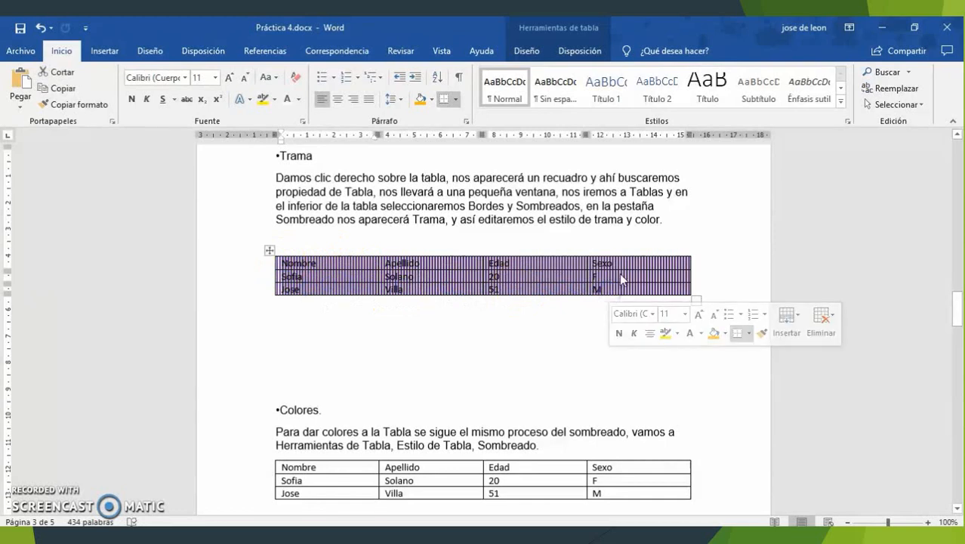
click(292, 101)
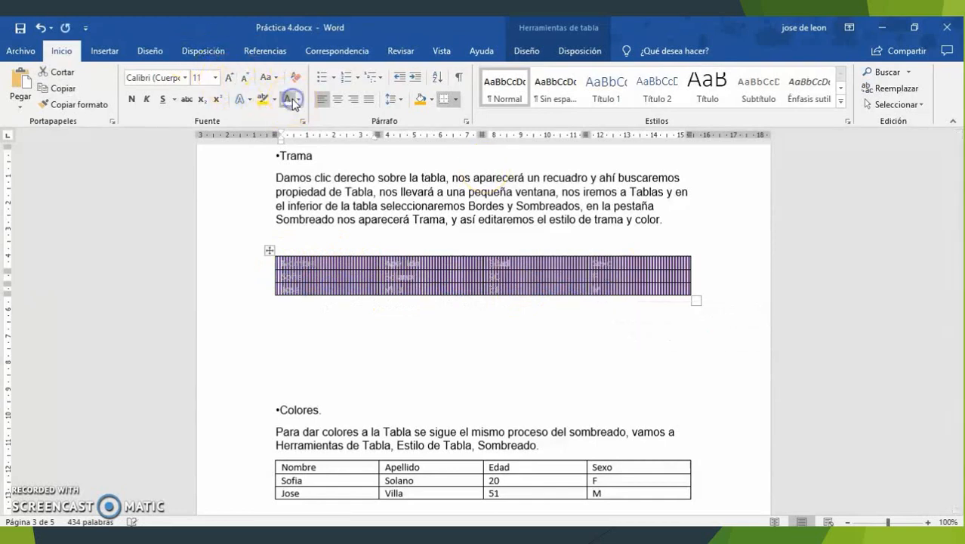
Change the font of the selected table text to Algerian and deselect the table
click(187, 78)
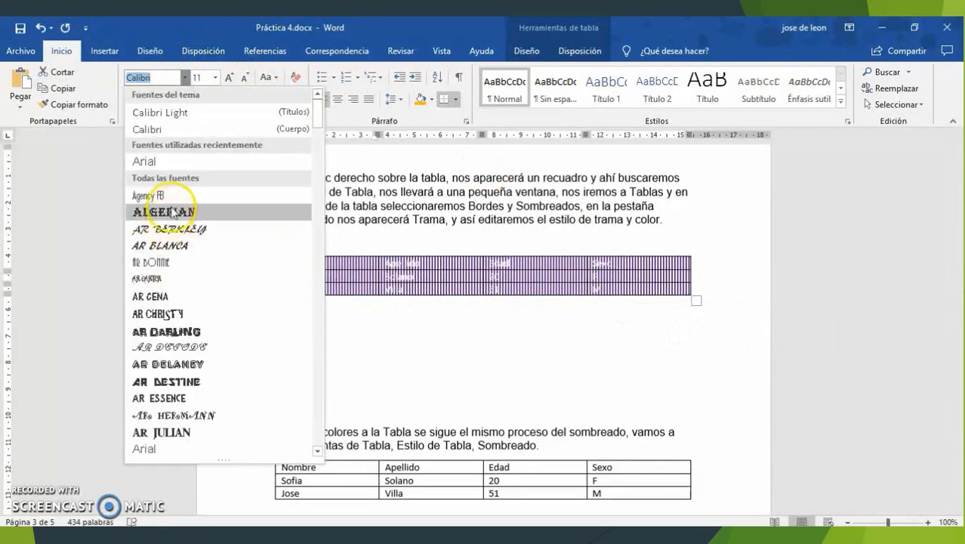
click(172, 212)
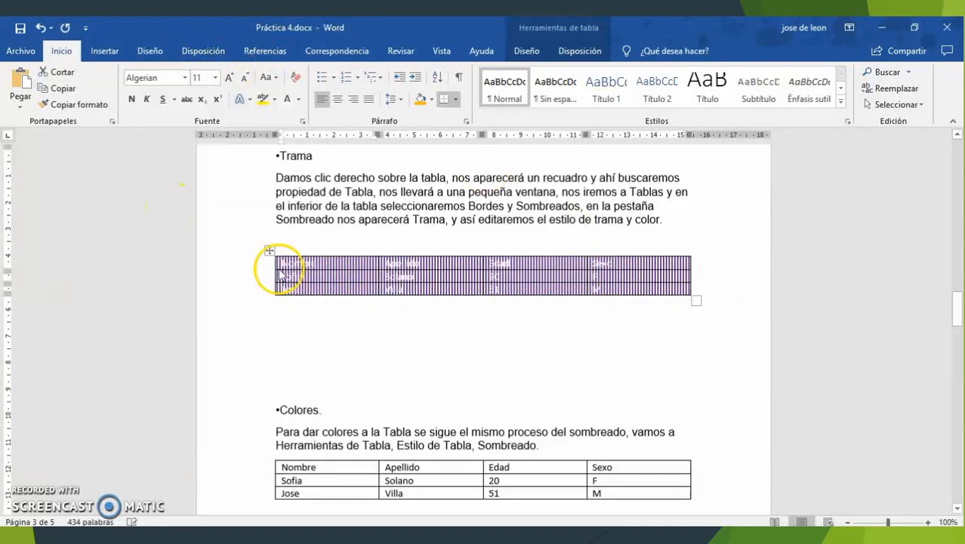
click(358, 303)
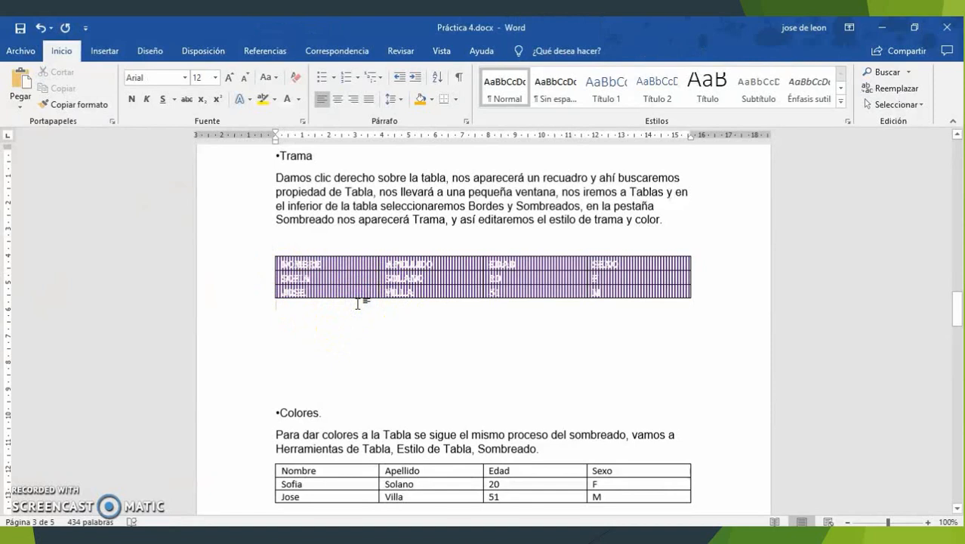
click(363, 355)
Shade the Nombre header cell of the table under "Colores" with the darker orange theme colour
scroll(364, 356, down, 5)
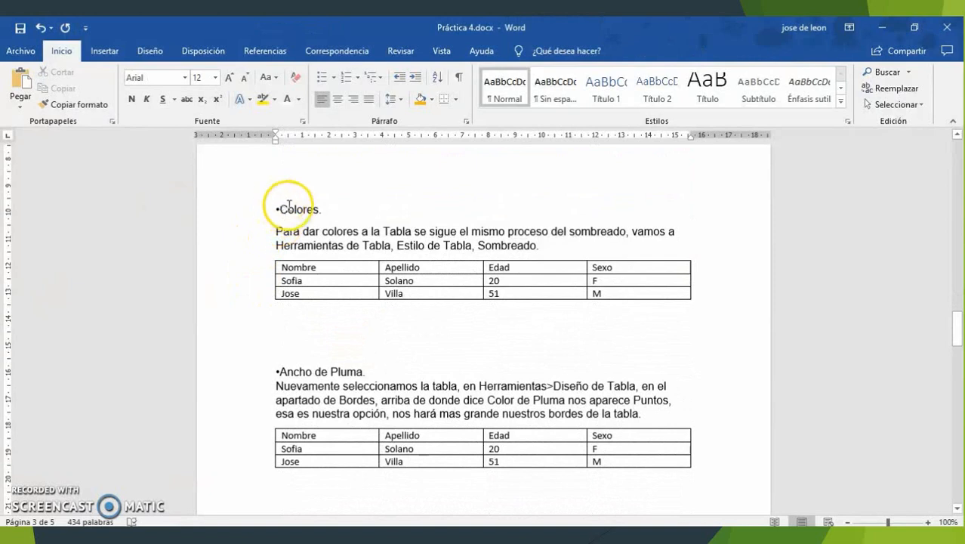
click(613, 292)
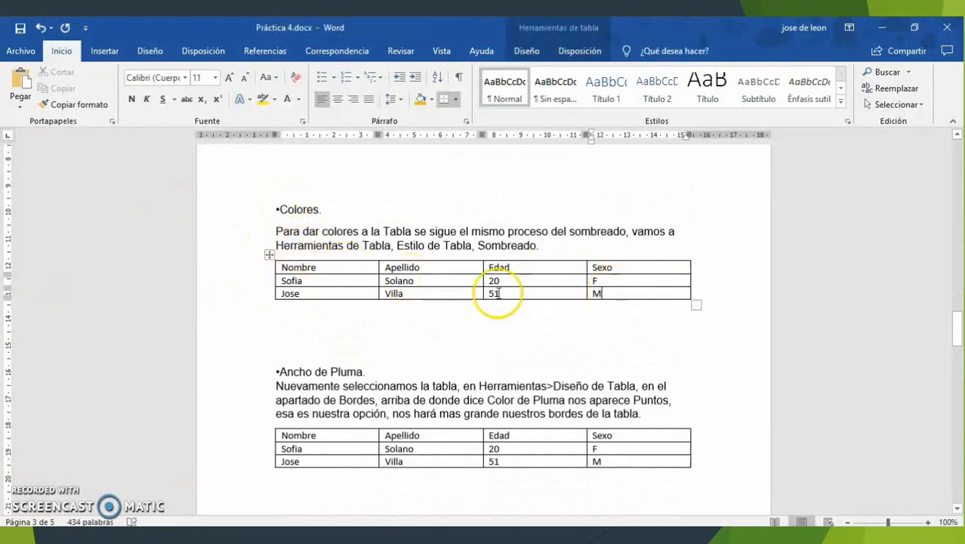
click(345, 268)
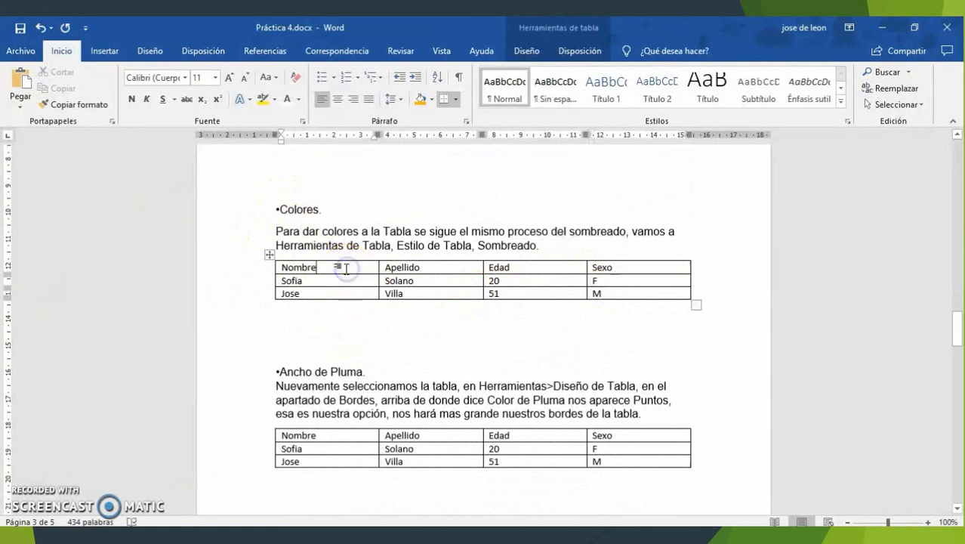
click(531, 54)
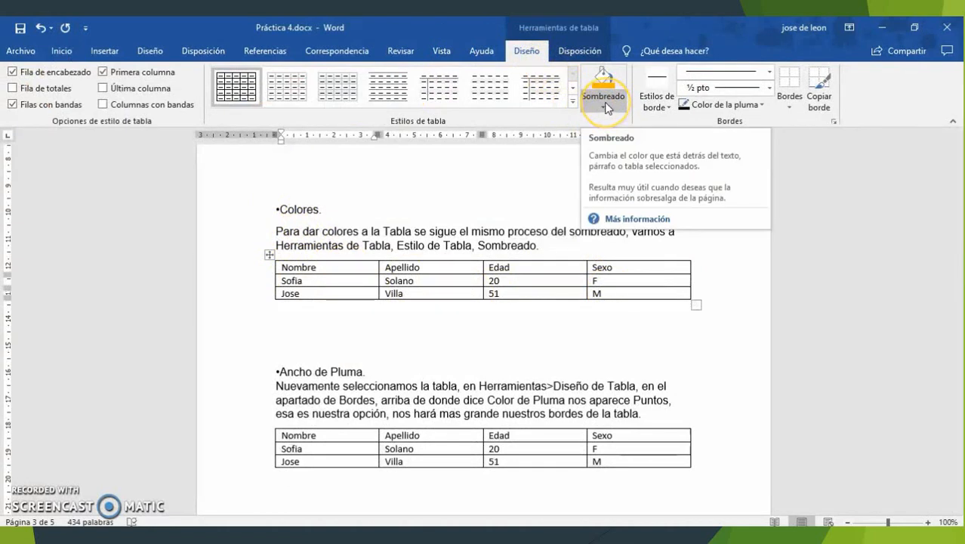
click(604, 104)
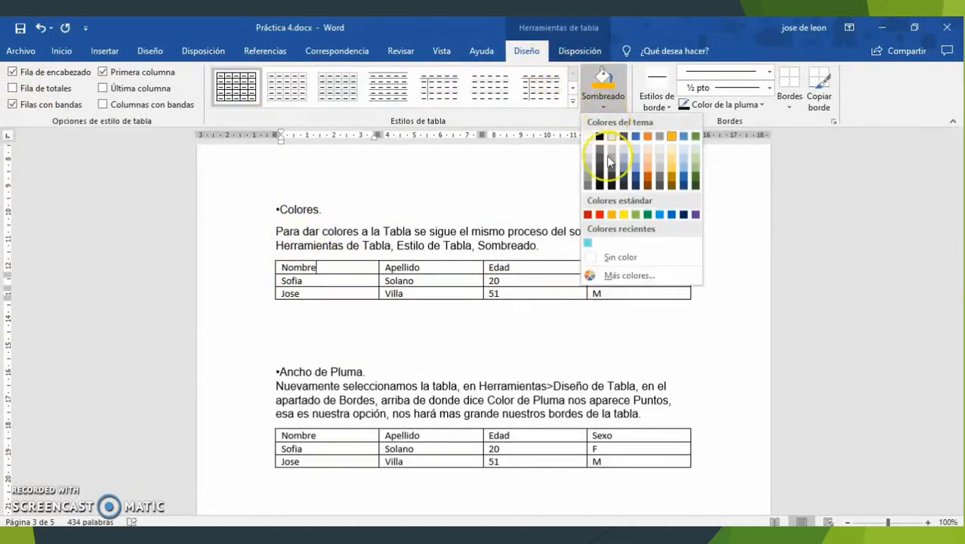
click(648, 180)
Open the additional shading colours for the entire header row of the table under "Colores"
drag(619, 269, 354, 268)
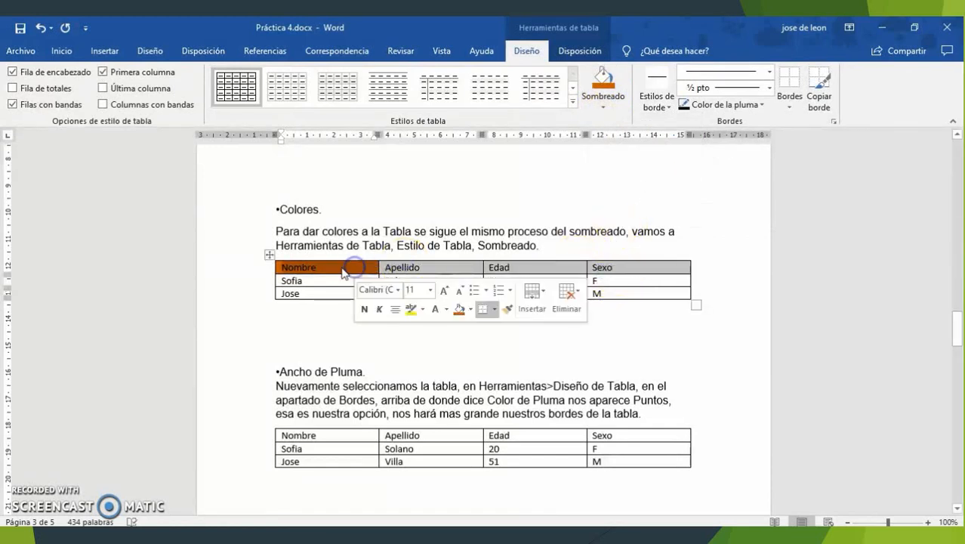
click(607, 101)
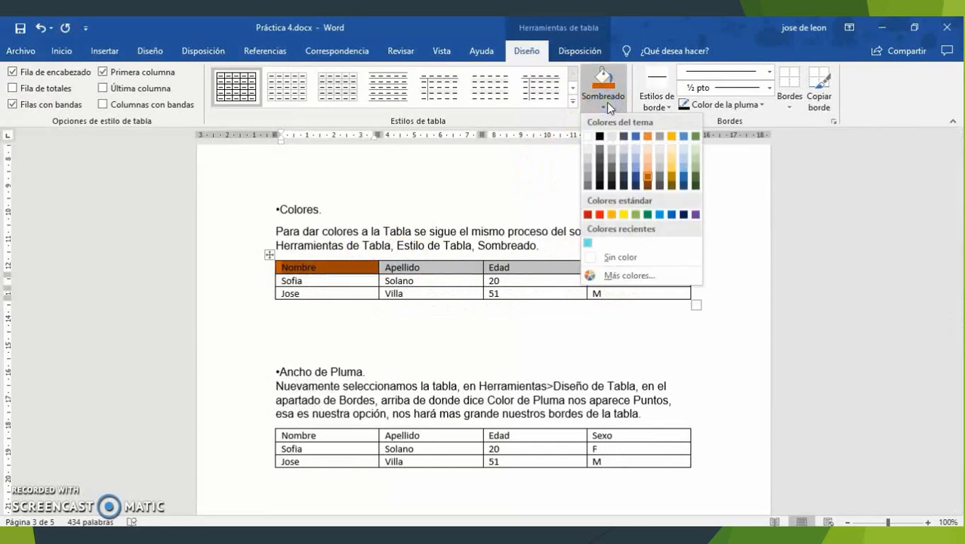
click(627, 276)
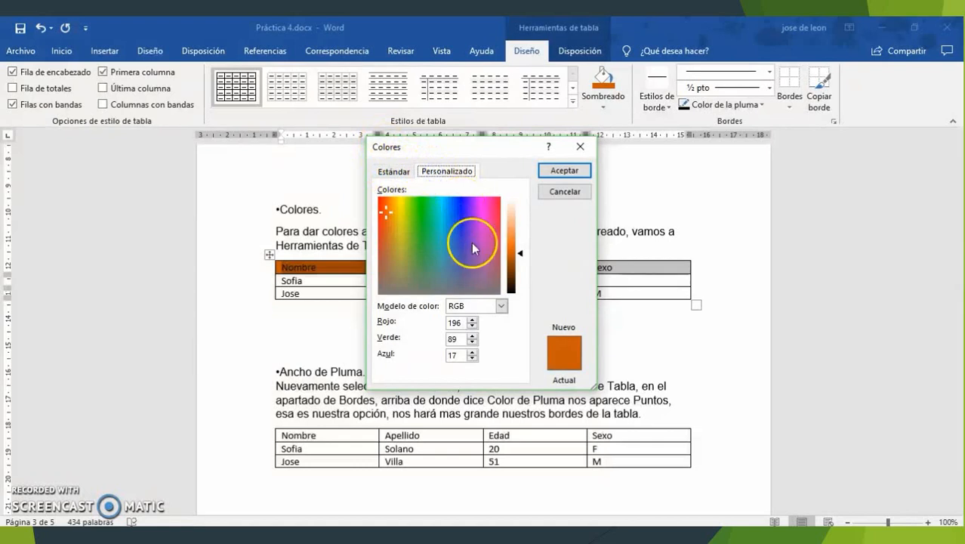
Try a custom teal shading colour, adjusting its brightness to RGB 18, 132, 102
click(433, 221)
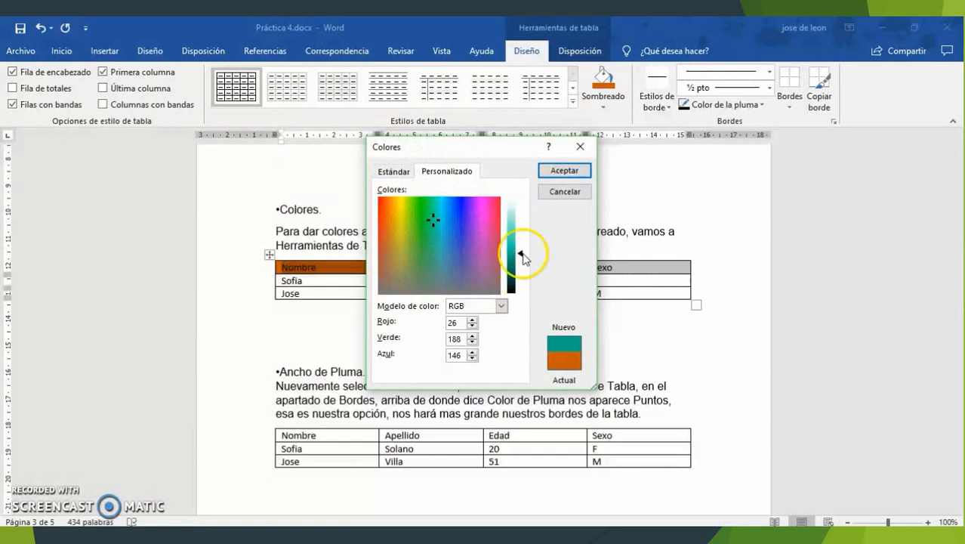
drag(521, 254, 519, 232)
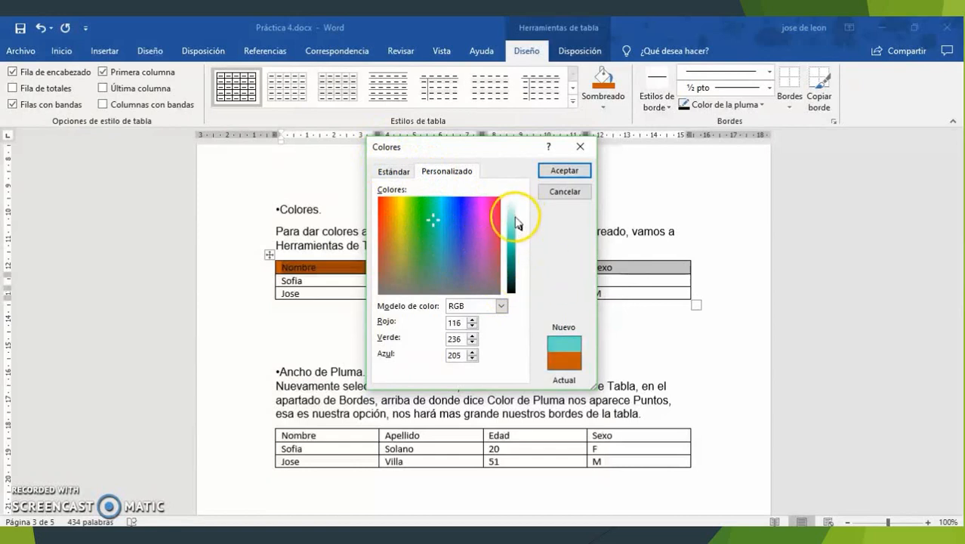
drag(521, 232, 520, 267)
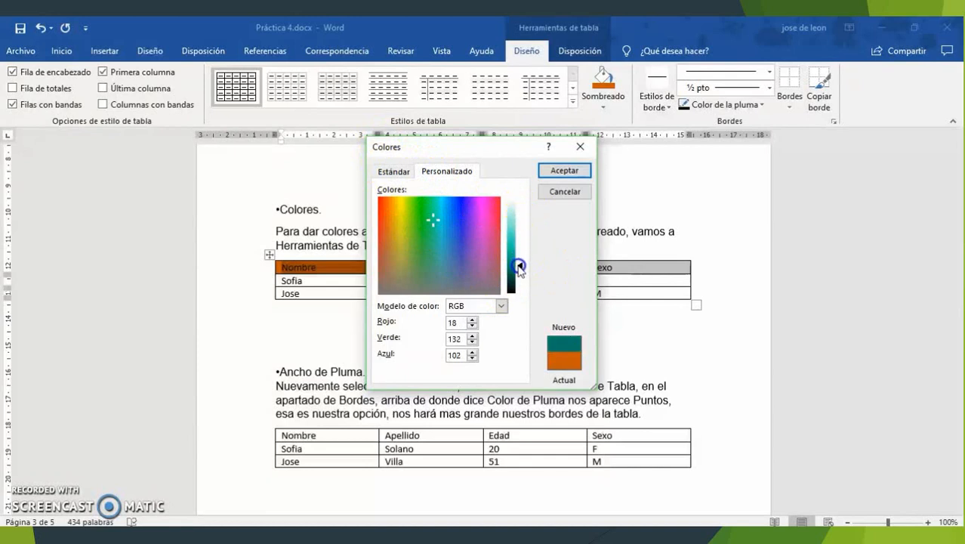
Shade the selected header row with a pinkish red from the "Estándar" colour palette
click(393, 172)
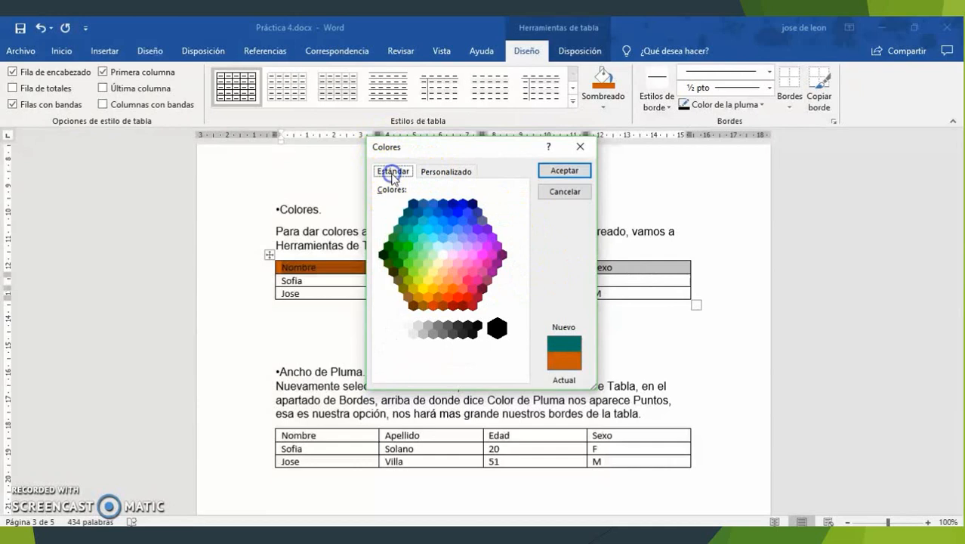
click(440, 255)
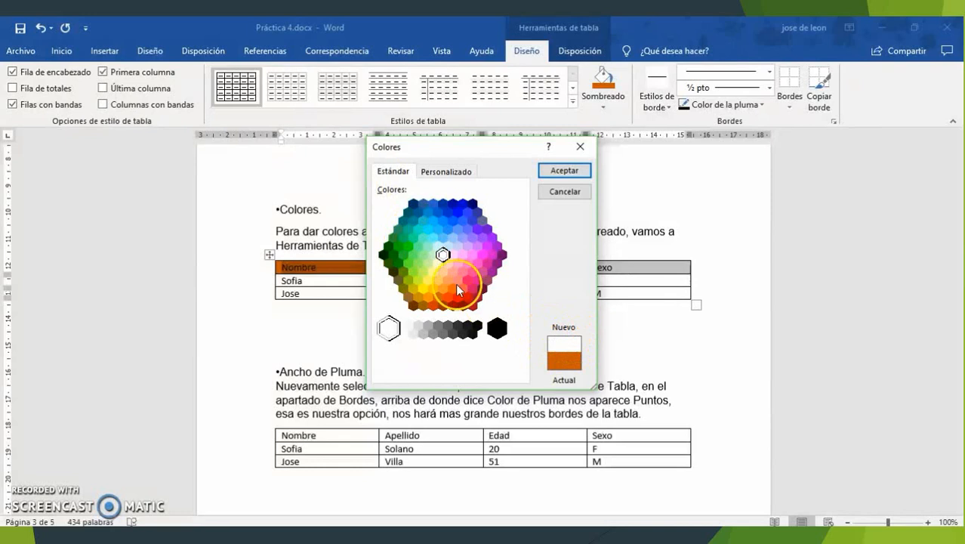
click(468, 280)
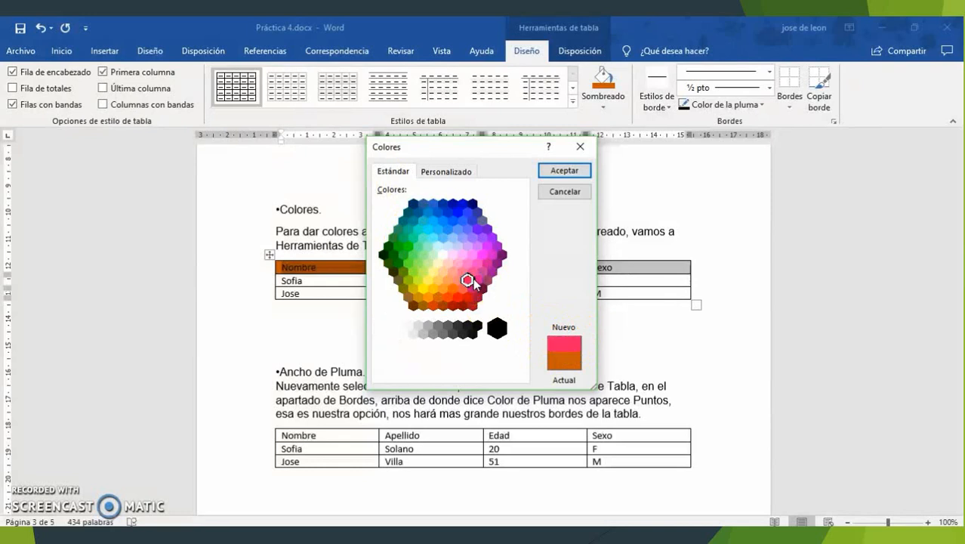
click(559, 172)
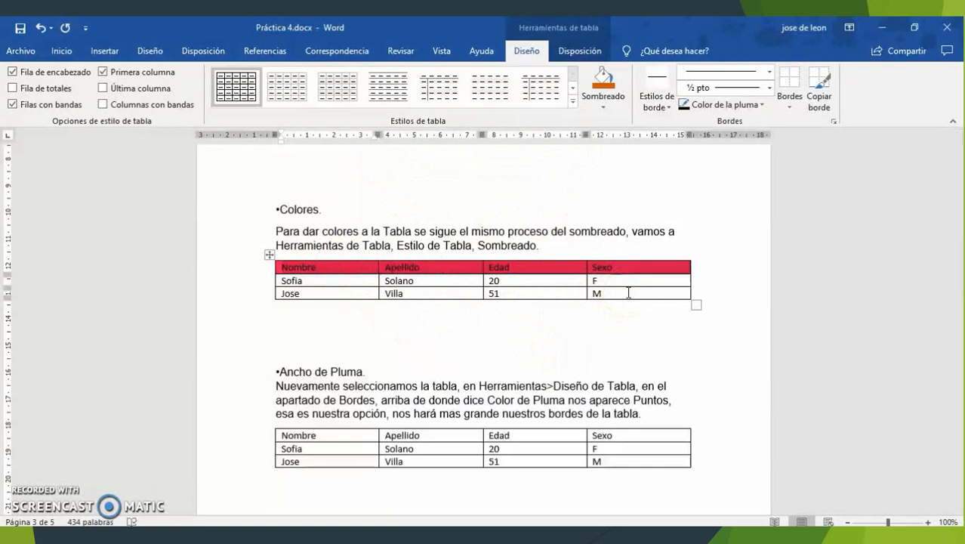
Set the border pen width to 3 pto for the table under "Ancho de Pluma"
scroll(629, 293, down, 3)
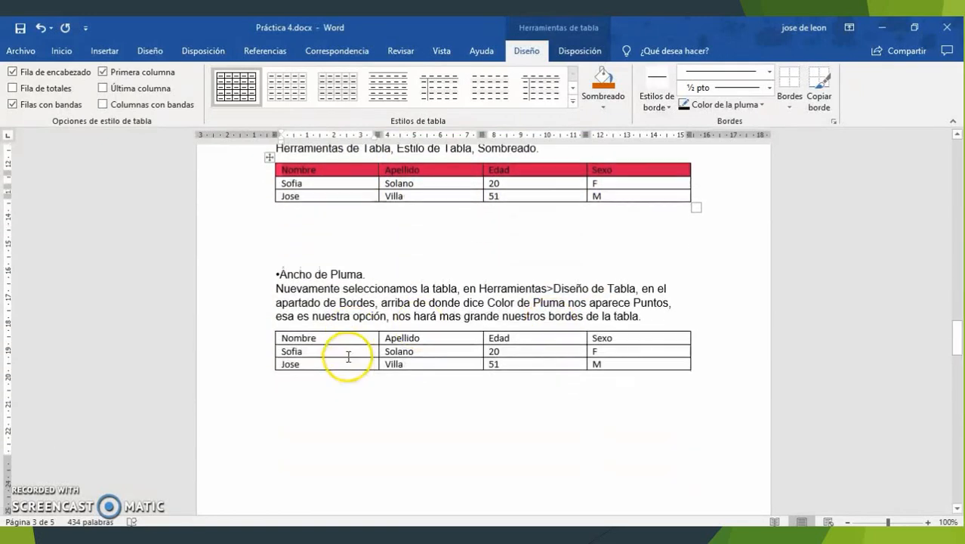
scroll(348, 356, down, 1)
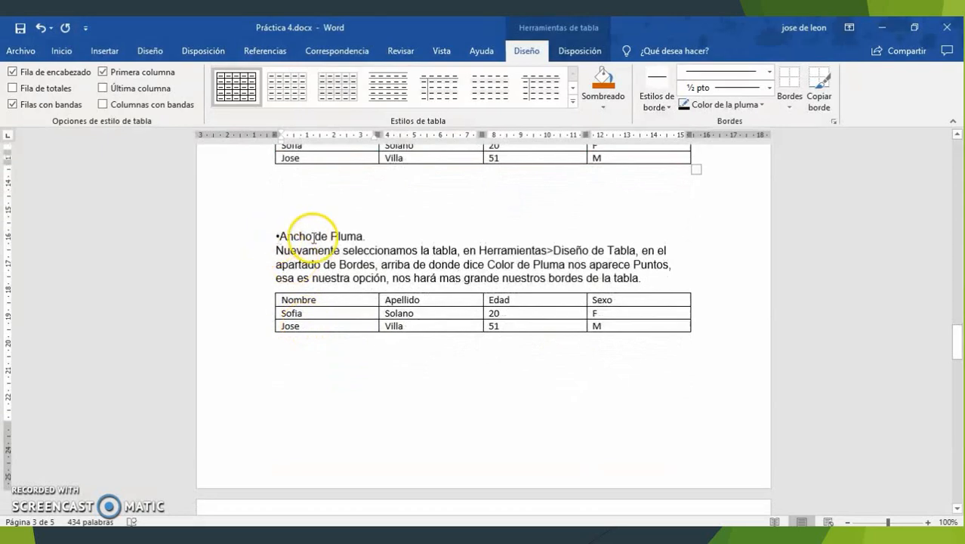
click(347, 304)
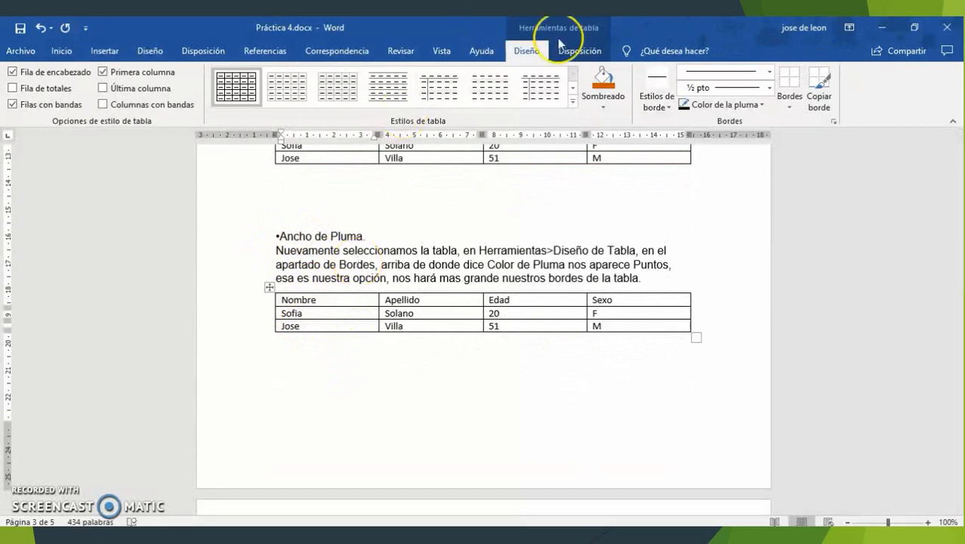
click(531, 48)
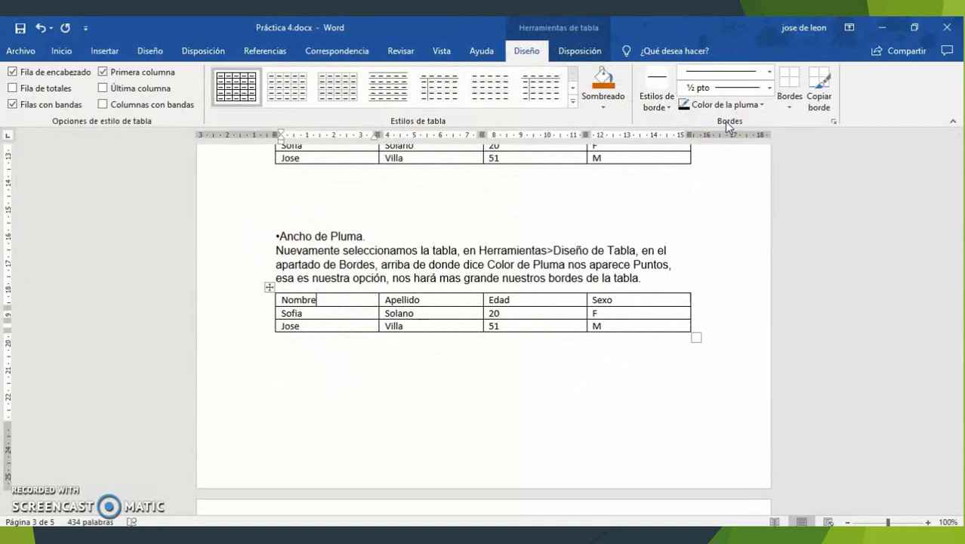
click(700, 111)
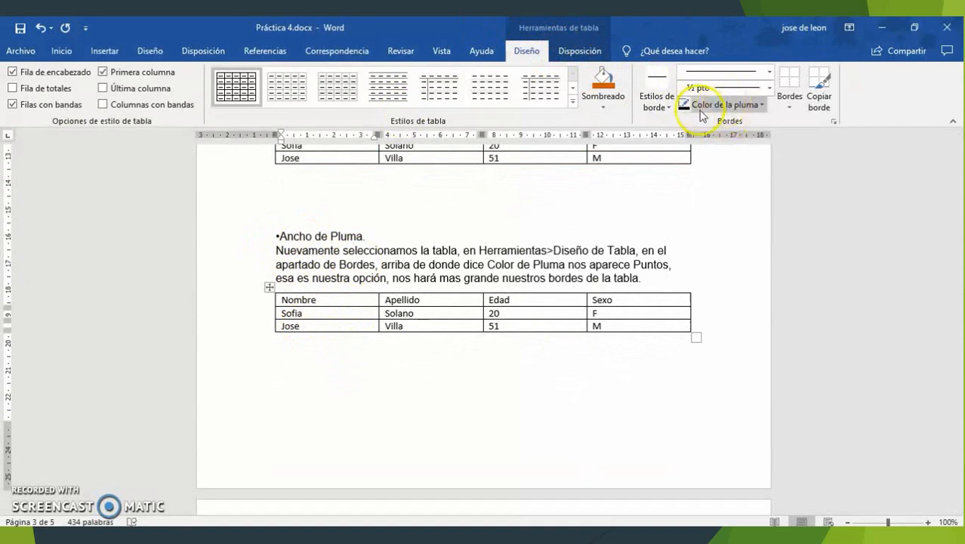
click(768, 88)
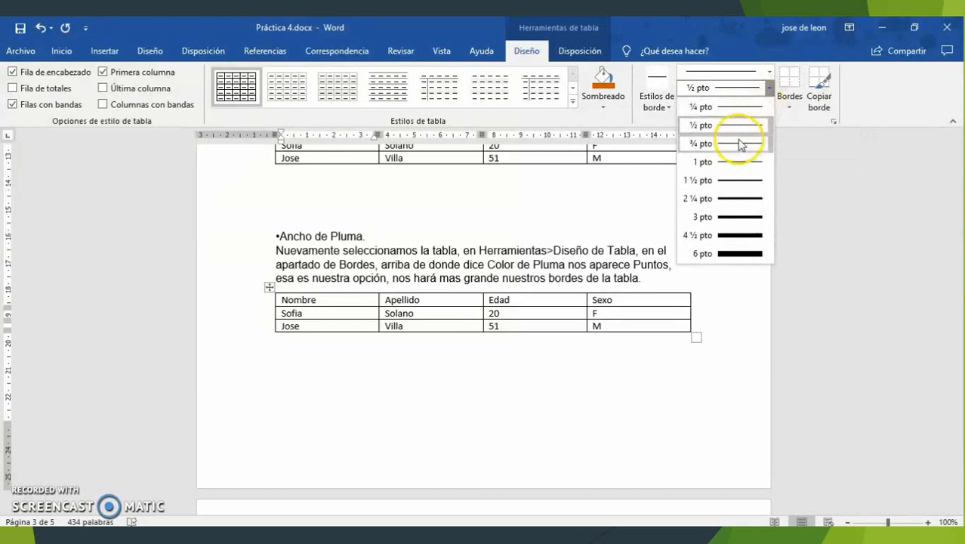
click(723, 218)
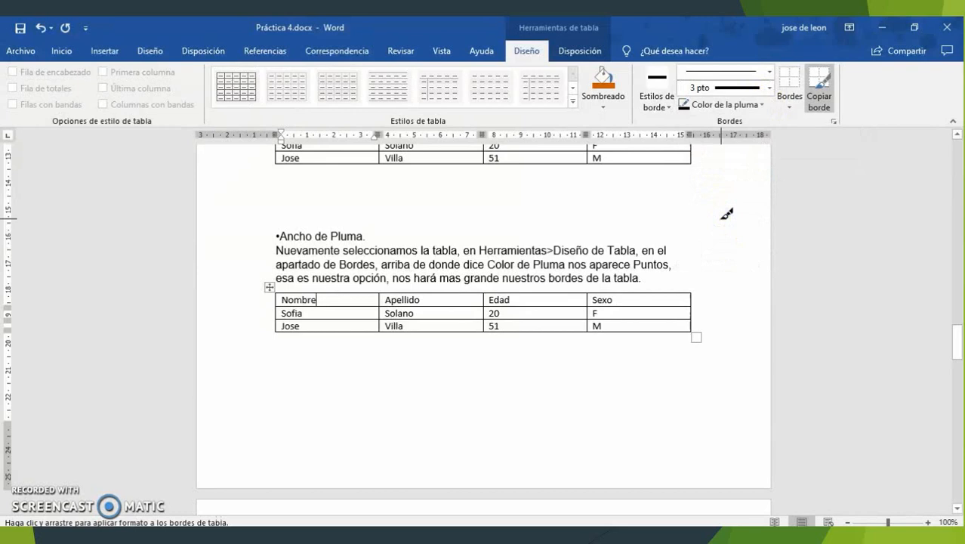
Paint thick borders on the Nombre header's top edge, the first two rows' left edge and the bottom edge of the first two columns
click(343, 293)
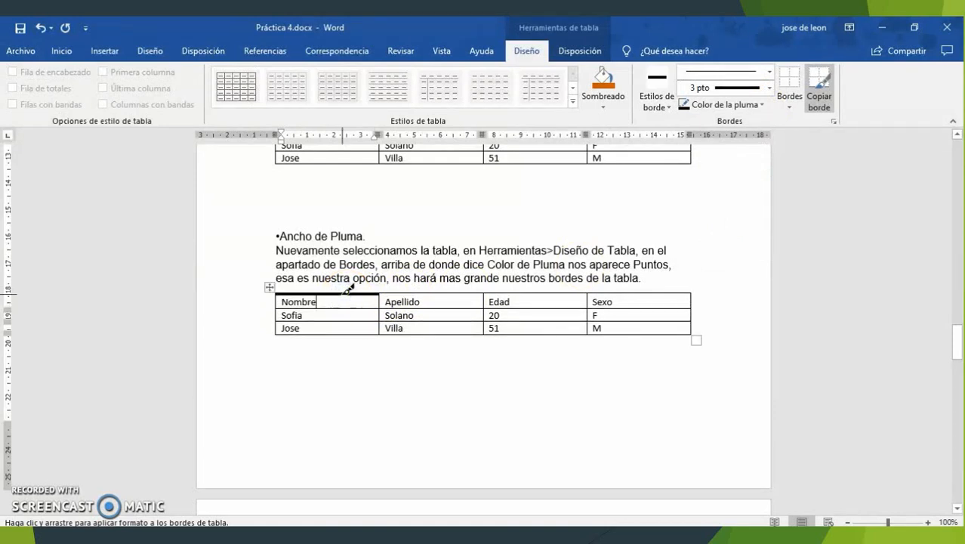
click(299, 294)
click(276, 300)
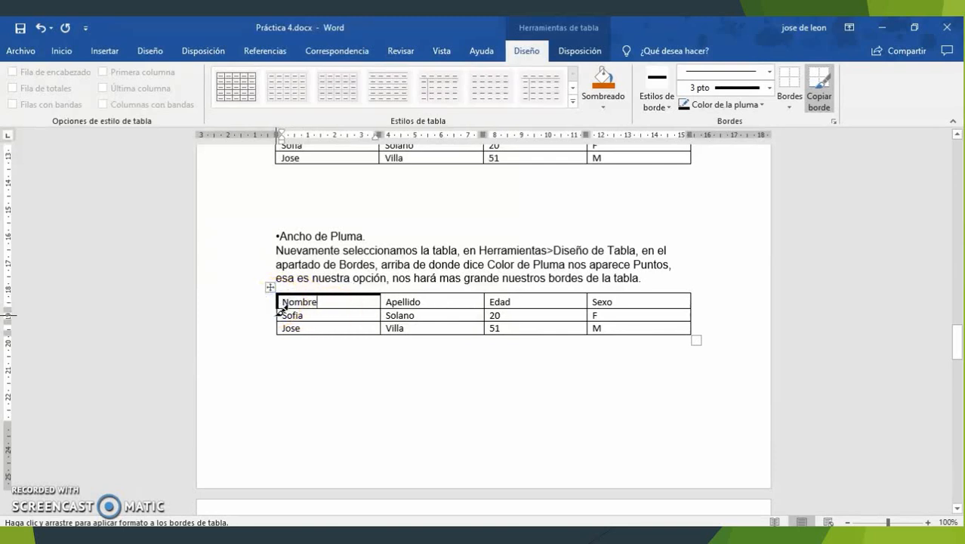
click(277, 315)
click(276, 331)
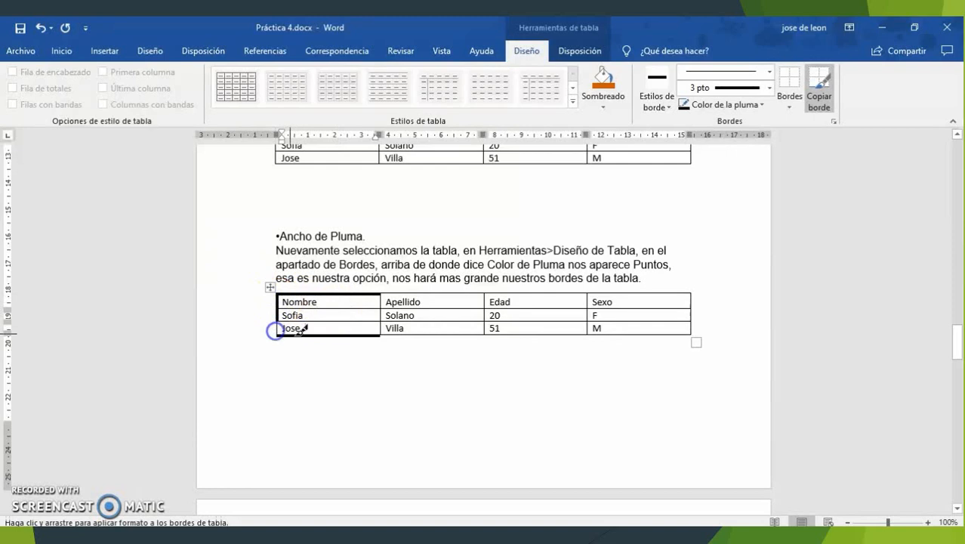
click(420, 335)
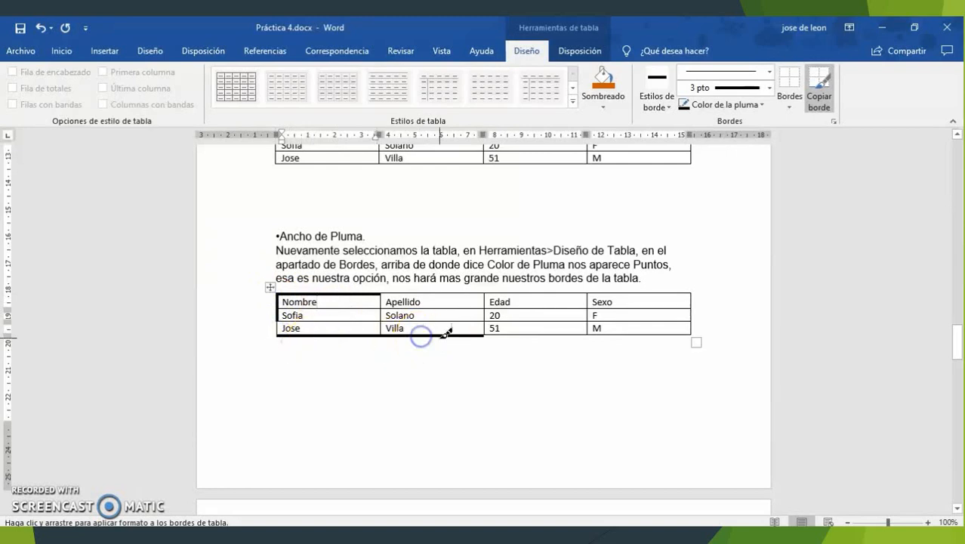
click(535, 336)
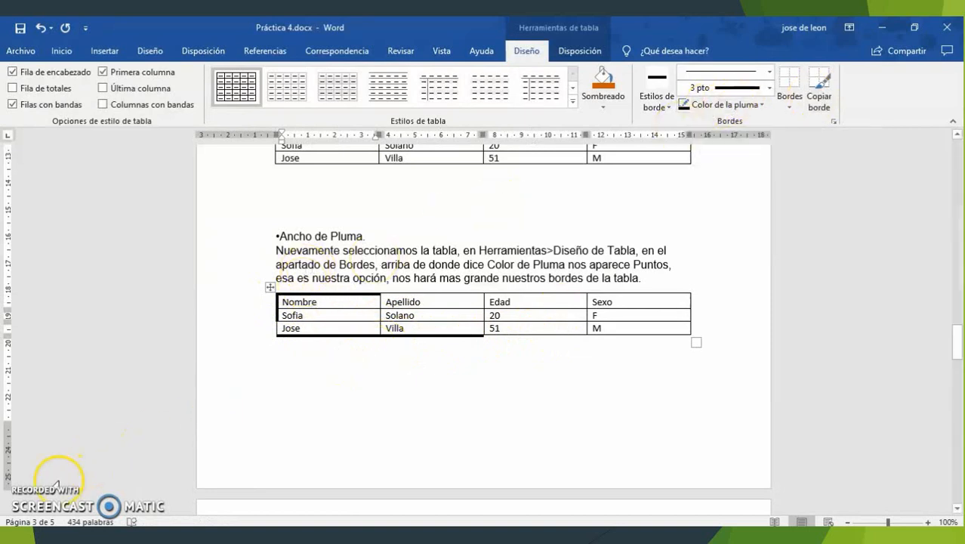
Increase the height of all three rows in the table under "Alineación", making the first about 1.56 cm and the second about 1.48 cm
scroll(379, 315, down, 10)
click(416, 269)
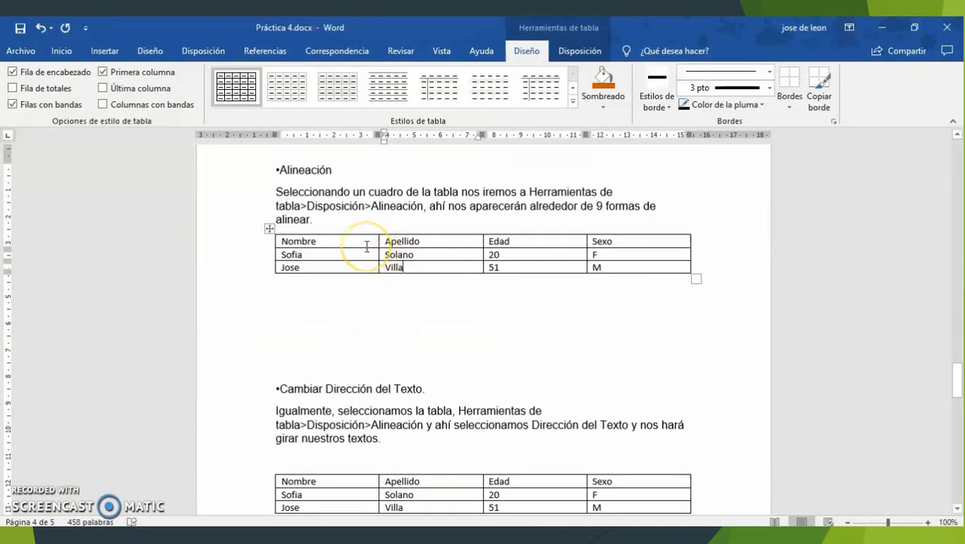
drag(360, 249, 358, 350)
click(358, 328)
click(324, 300)
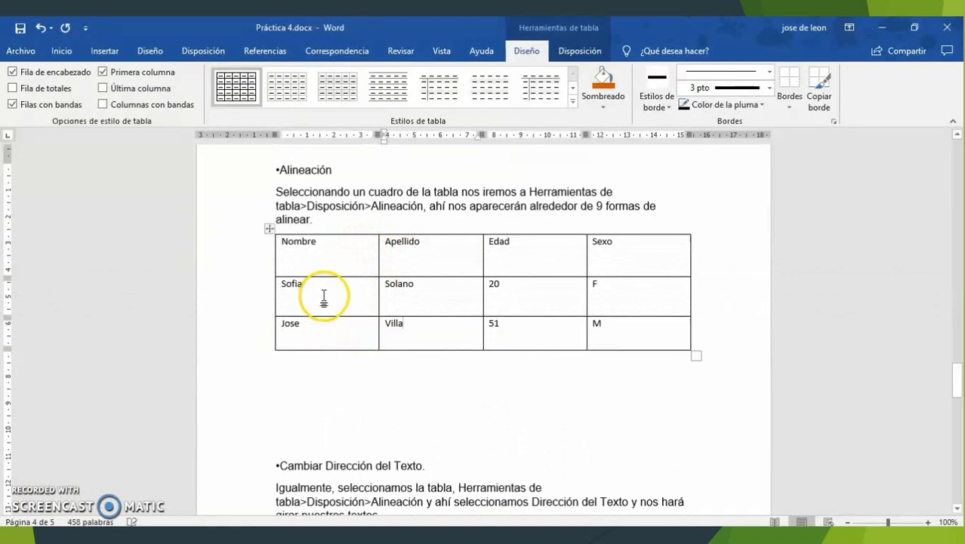
Center the Nombre header both ways in its cell and align the Apellido header to the bottom left
click(334, 247)
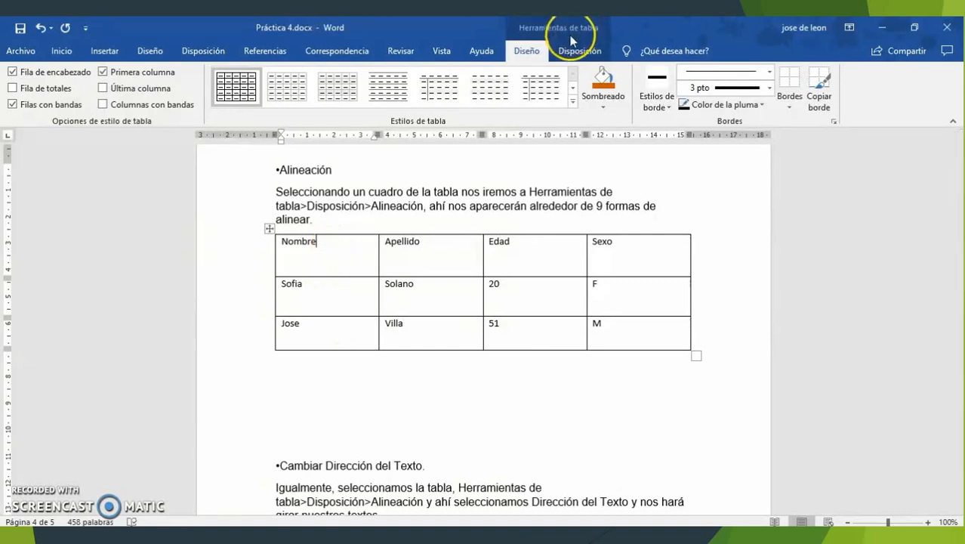
click(577, 53)
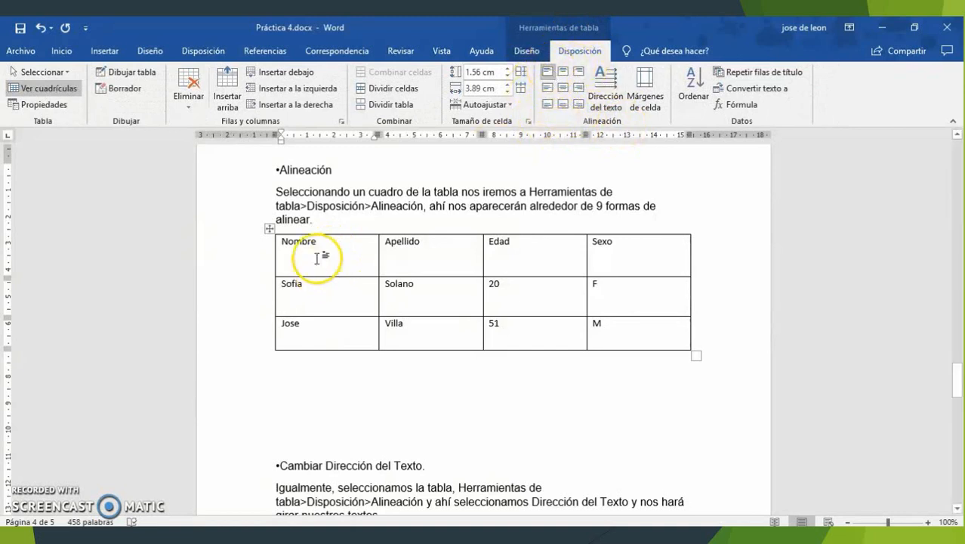
click(562, 91)
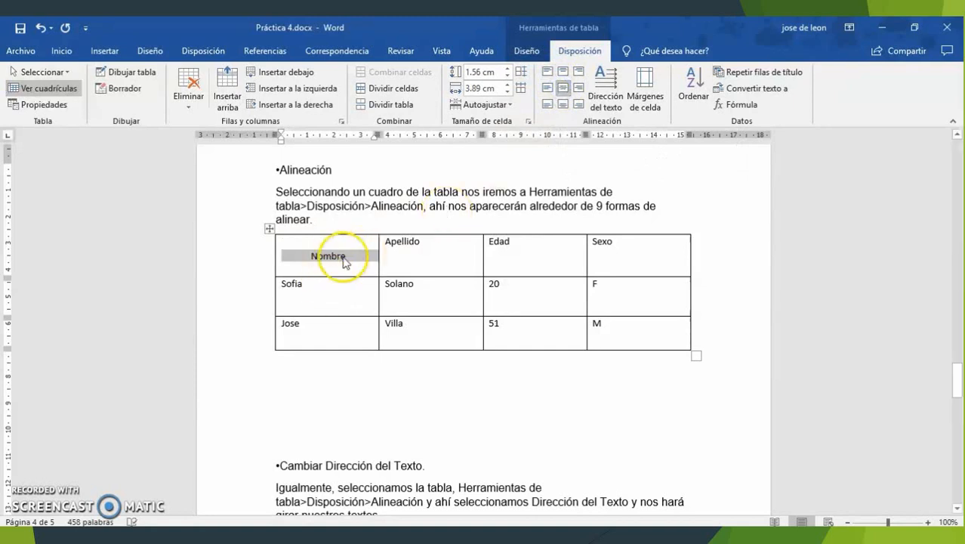
click(412, 243)
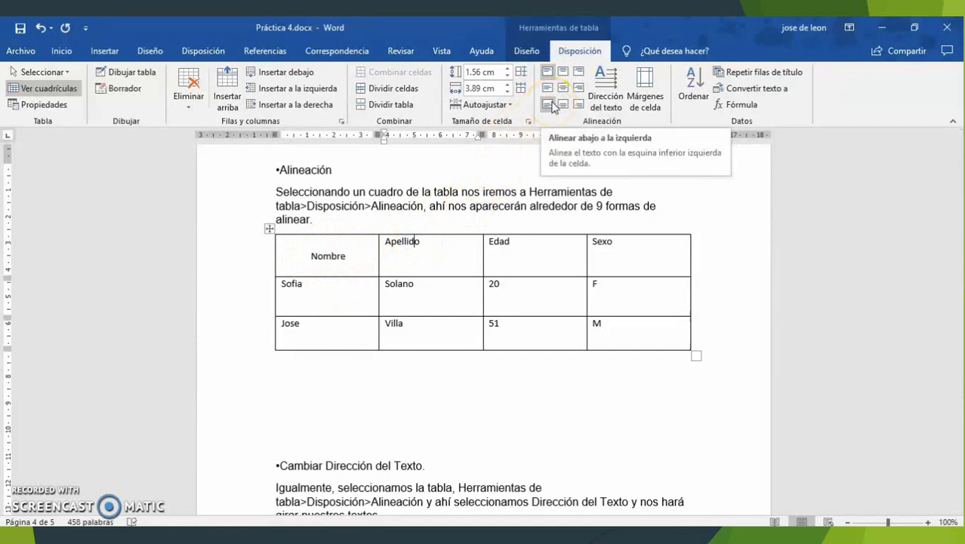
click(552, 106)
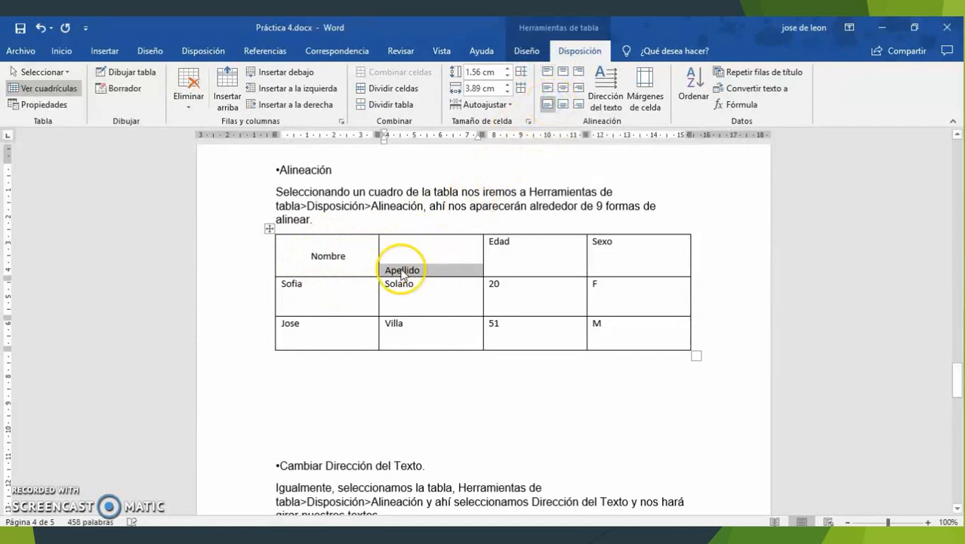
Align the Edad header to the top right of its cell and the Sexo header to the top left
click(504, 244)
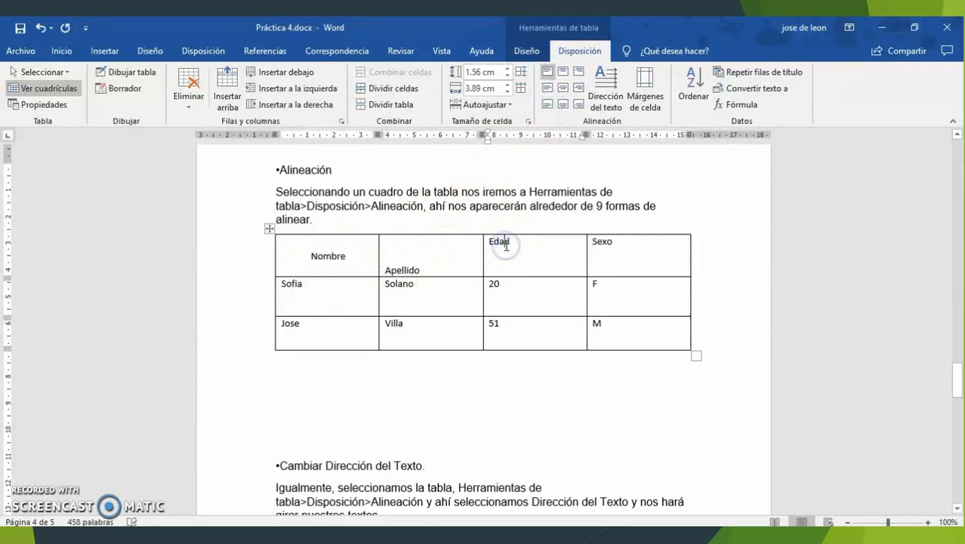
click(579, 73)
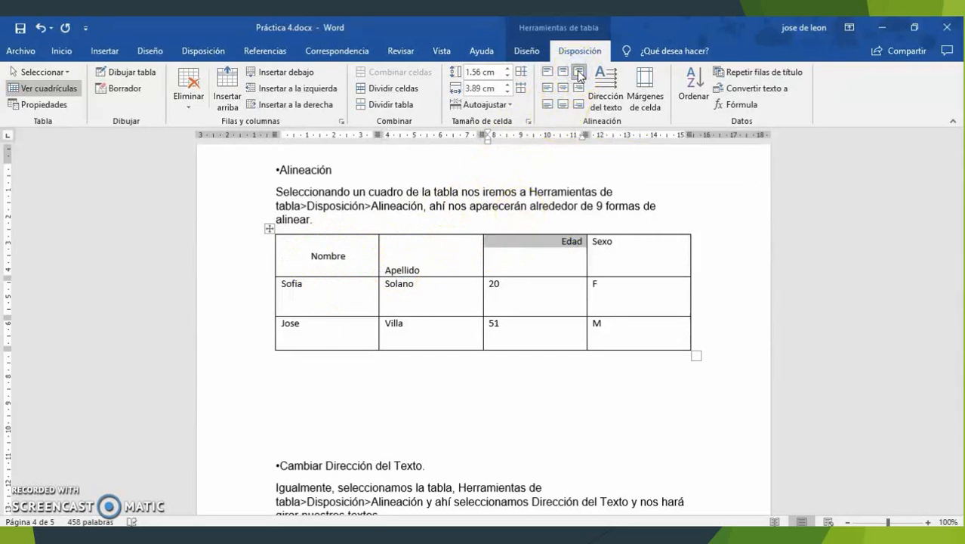
click(618, 248)
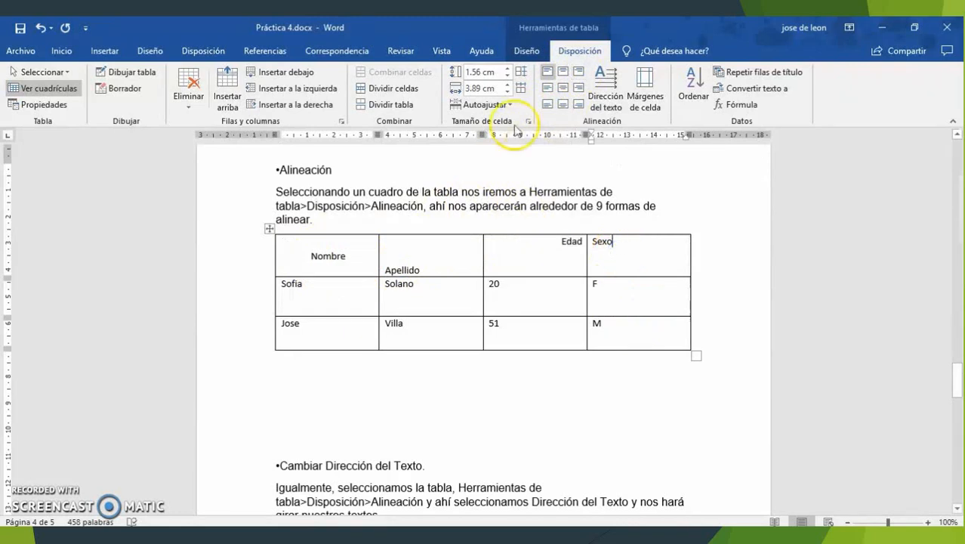
click(549, 73)
drag(618, 247, 614, 247)
In the second row, align the Nombre column's cell to the bottom right and the Apellido column's cell to the bottom center
click(295, 287)
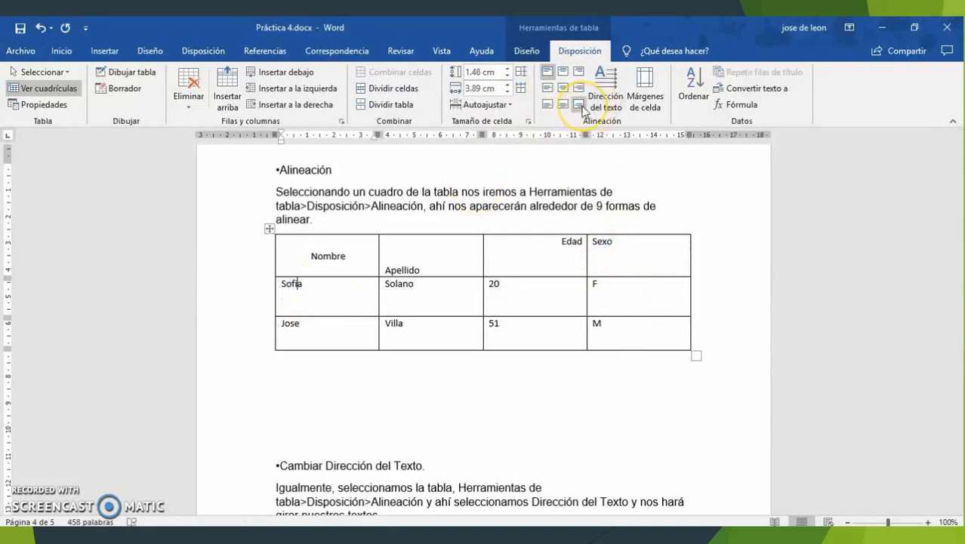
click(580, 107)
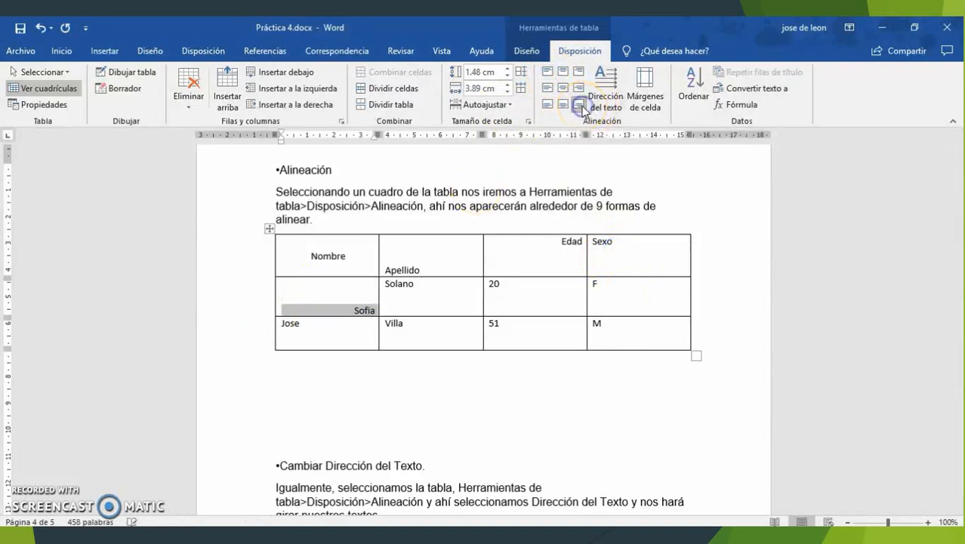
click(393, 284)
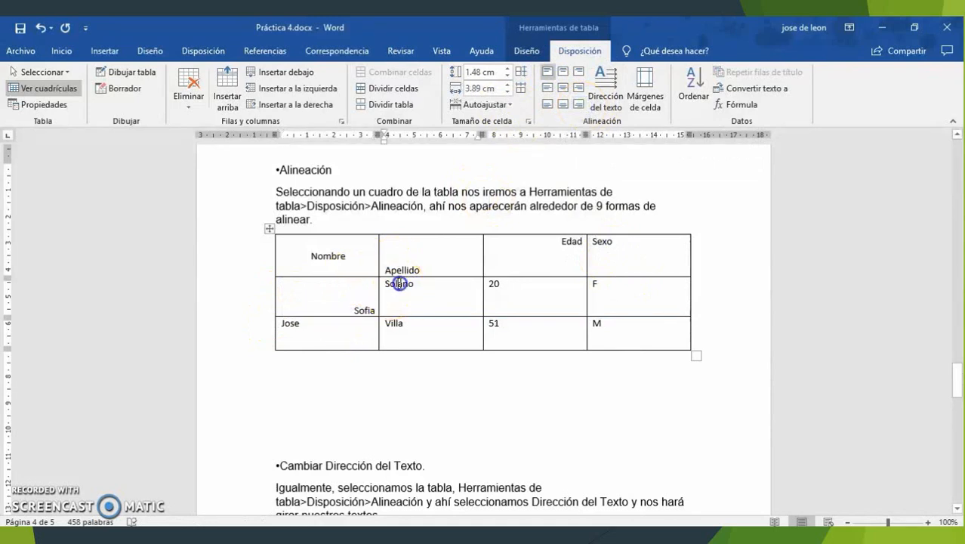
click(564, 106)
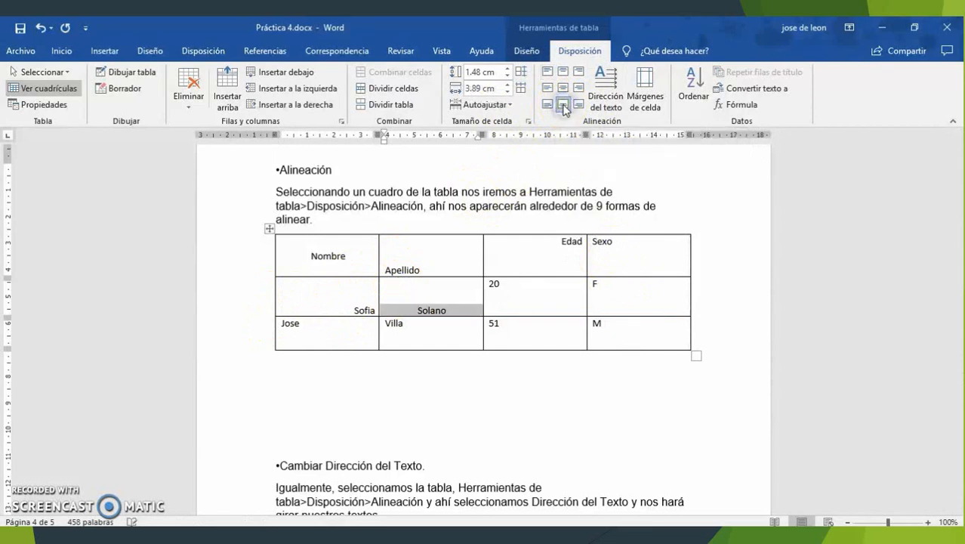
Try center-left alignment on the second row's Edad cell and settle on center-right alignment
click(527, 285)
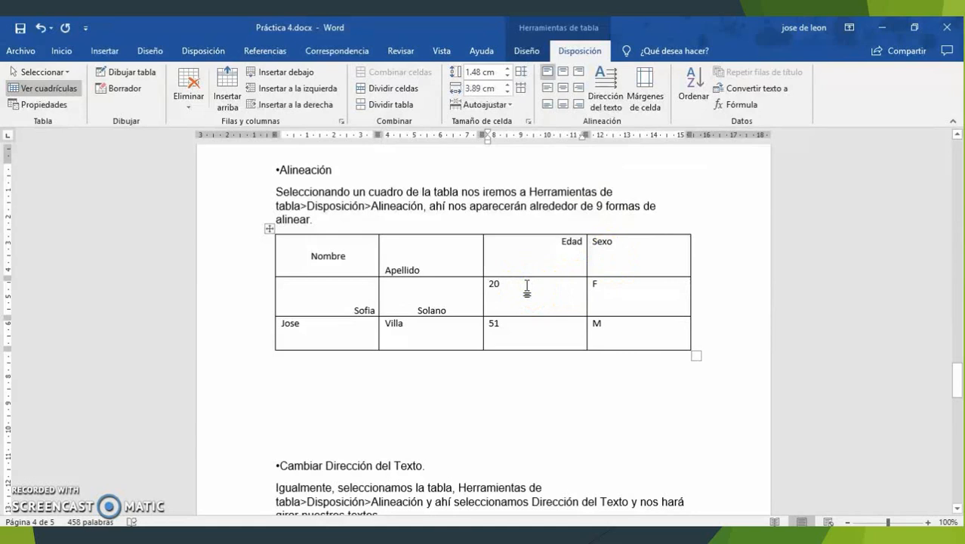
click(551, 93)
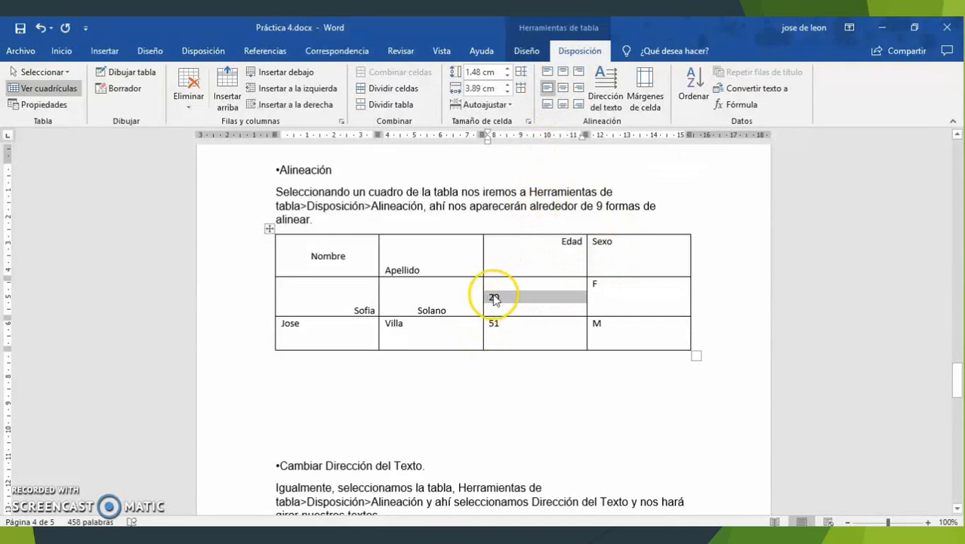
click(578, 89)
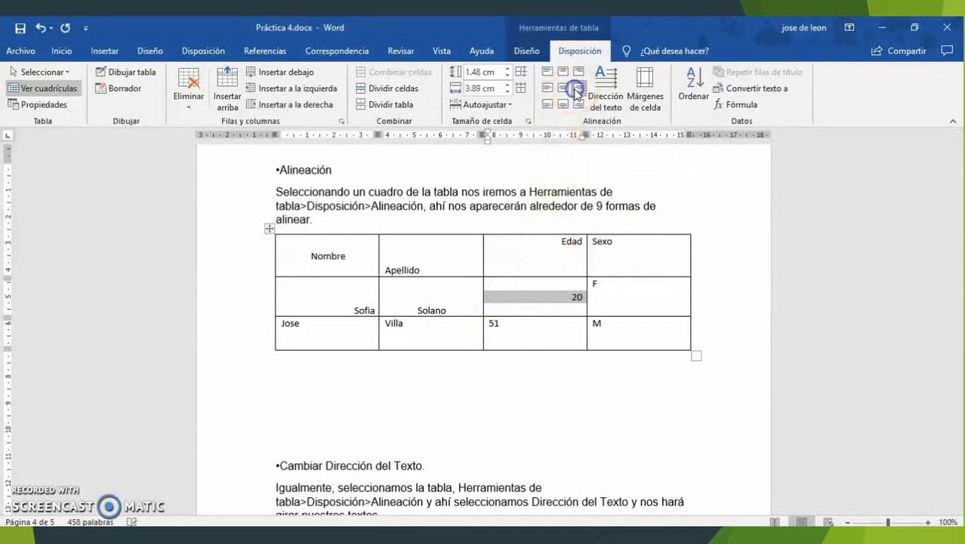
click(562, 302)
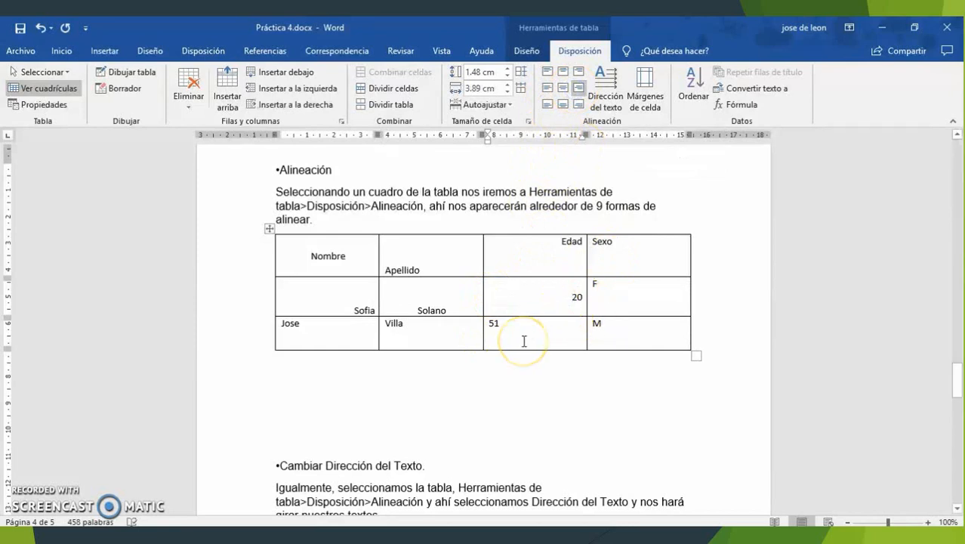
Cycle the text direction of the Nombre header in the table under "Cambiar Dirección del Texto" until it reads vertically from bottom to top
scroll(521, 343, down, 5)
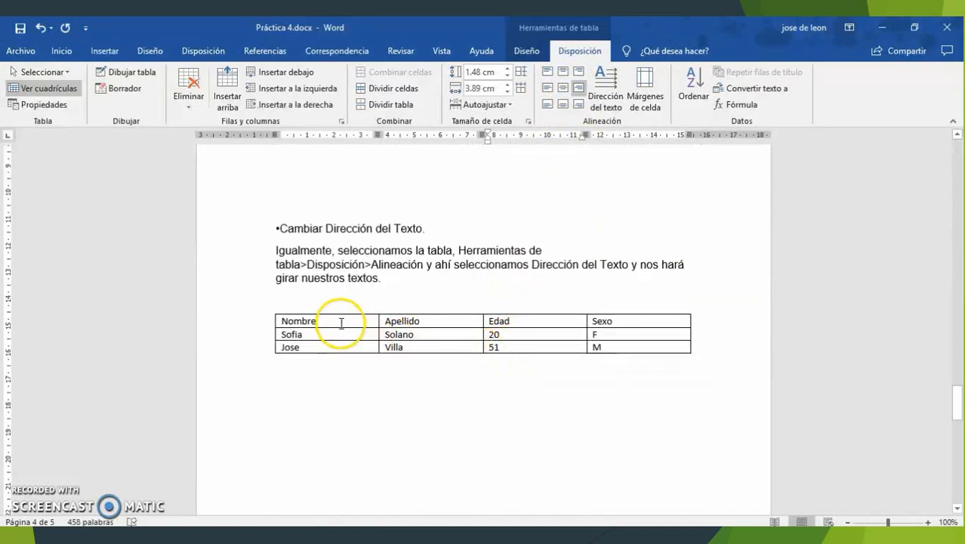
click(341, 323)
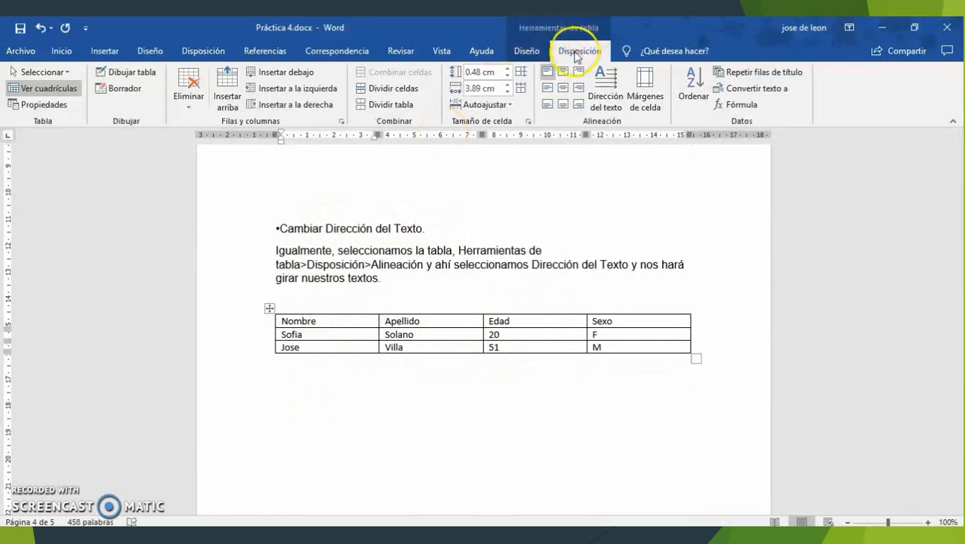
click(606, 94)
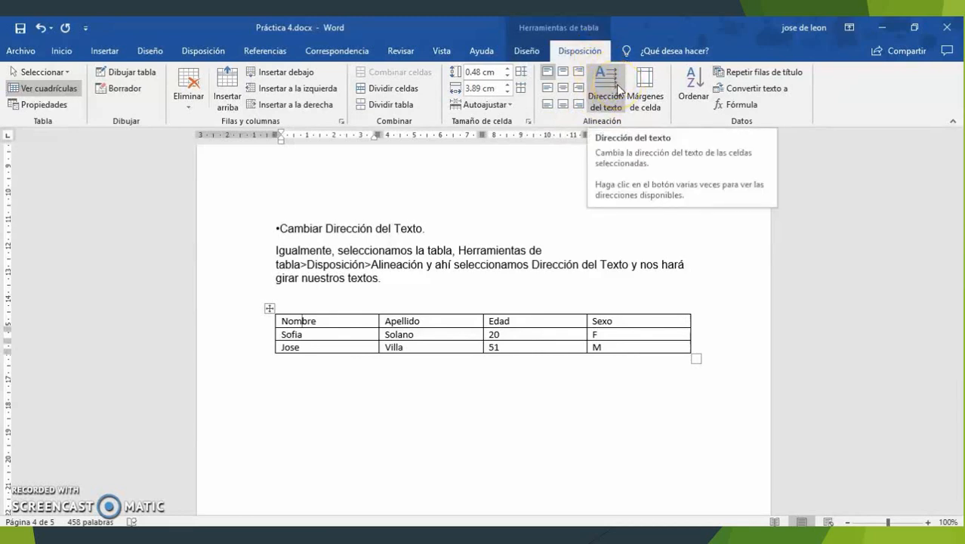
click(618, 89)
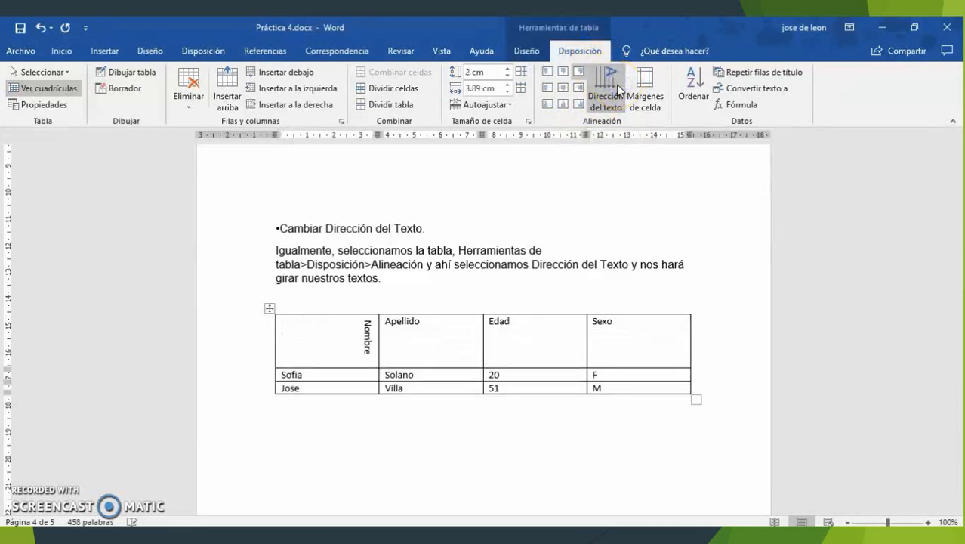
click(618, 88)
click(617, 89)
click(618, 88)
click(618, 88)
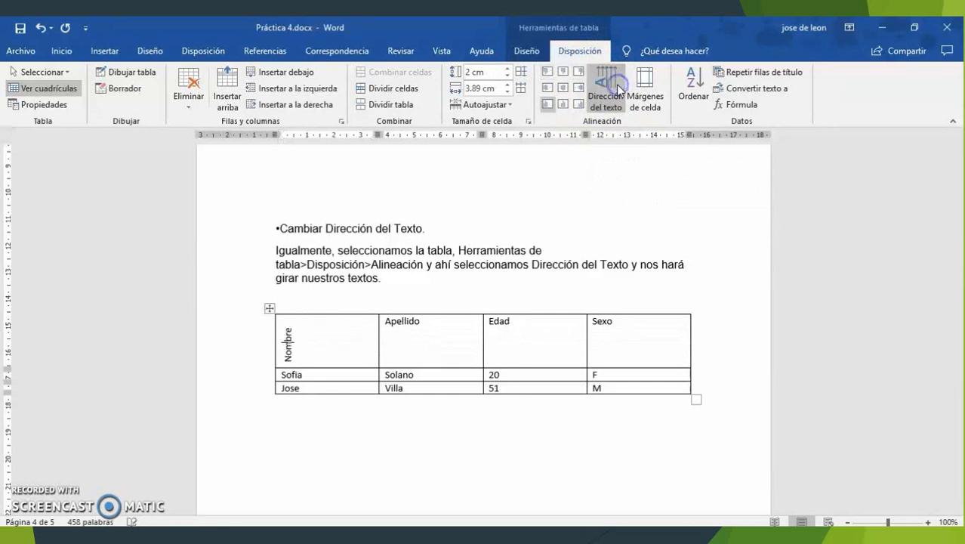
Rotate the text of the two cells below the Nombre header so that each reads vertically from bottom to top
click(319, 374)
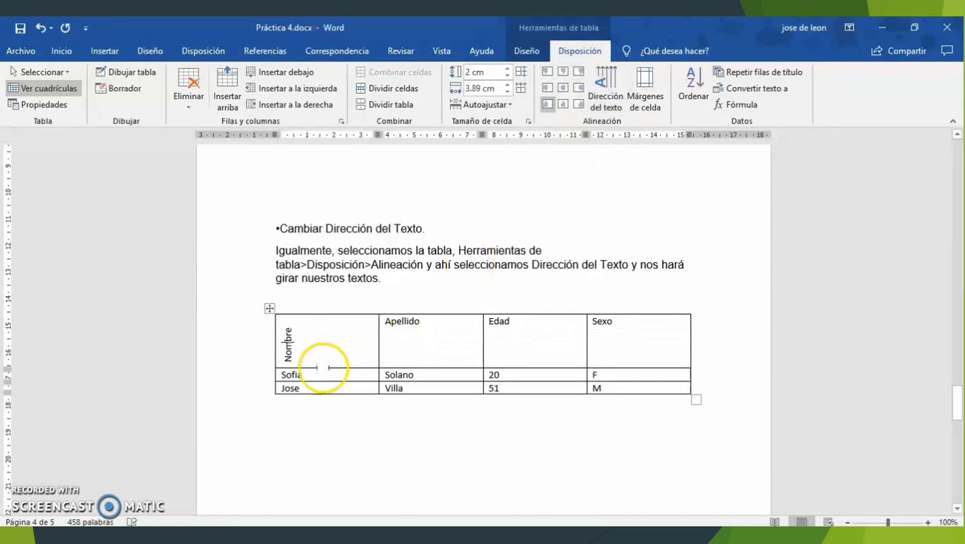
click(657, 150)
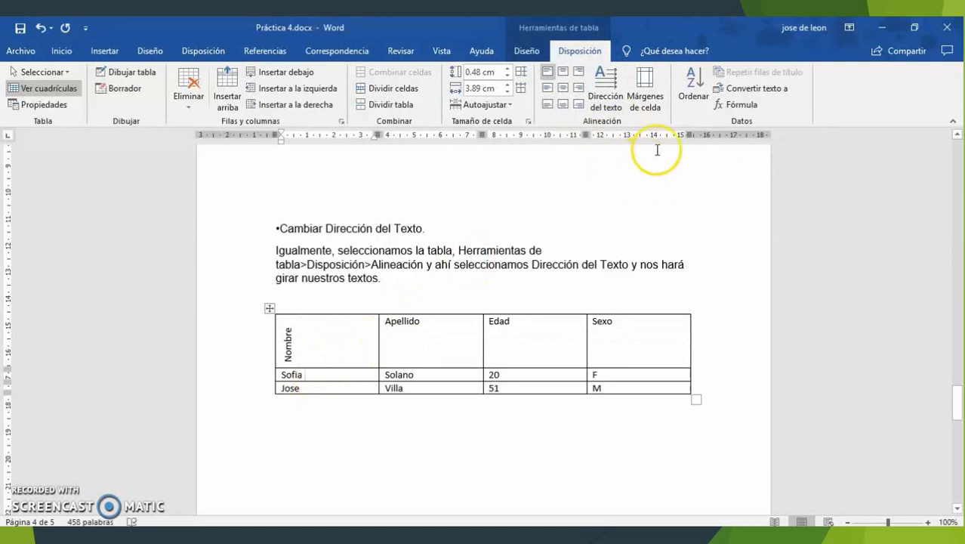
click(606, 105)
click(606, 107)
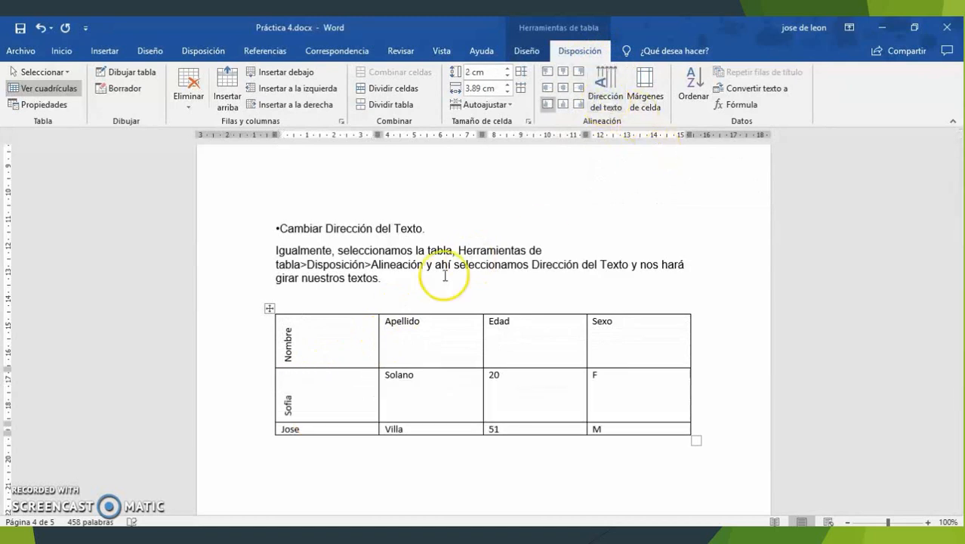
click(328, 428)
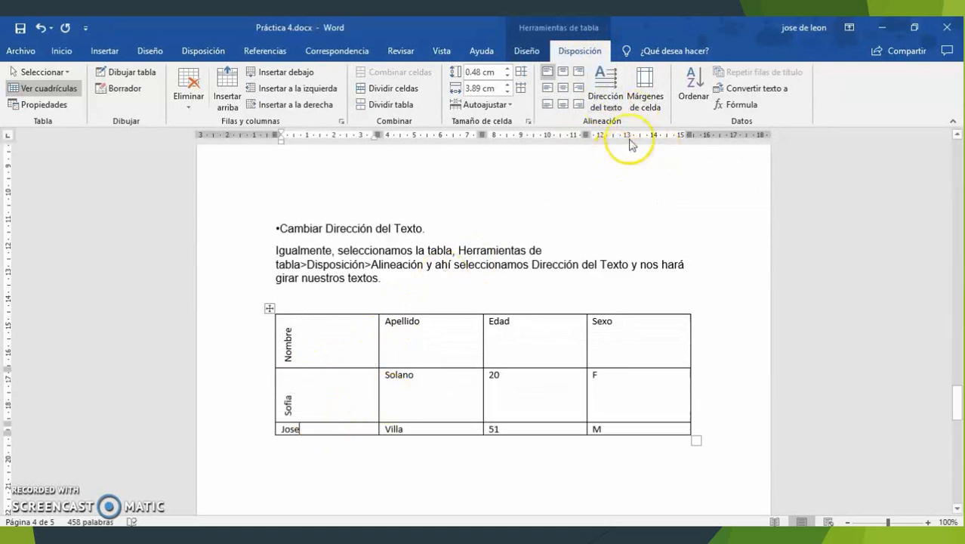
click(605, 98)
click(607, 97)
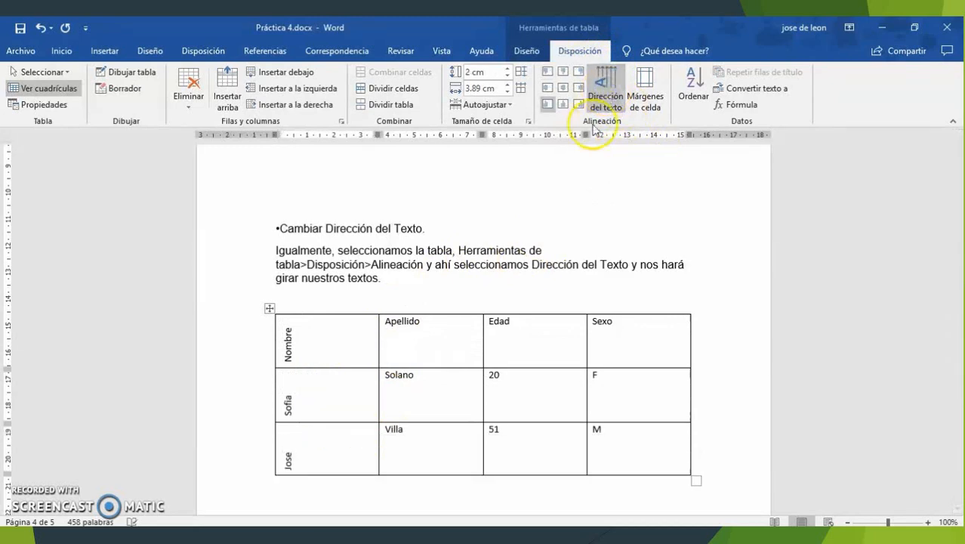
Select all cells of the table under "Cambiar Dirección del Texto" and cycle their text direction together through the vertical orientations
mouse_move(637, 442)
mouse_down()
mouse_move(546, 425)
mouse_move(317, 334)
mouse_up()
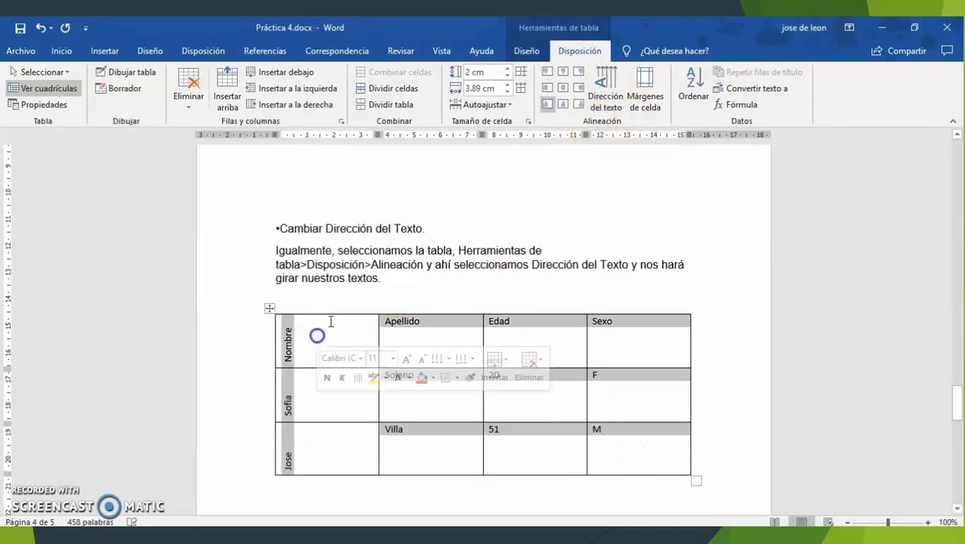
click(601, 111)
click(602, 110)
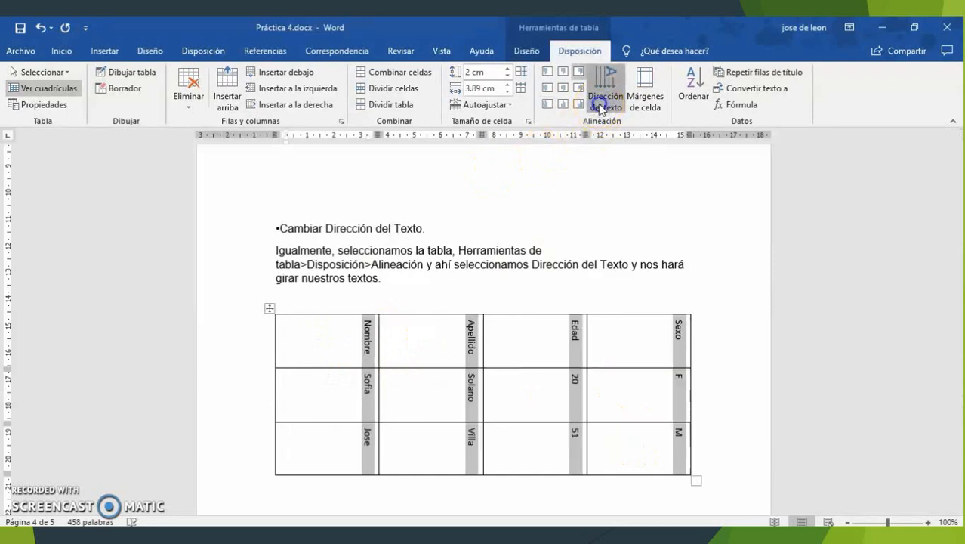
click(602, 110)
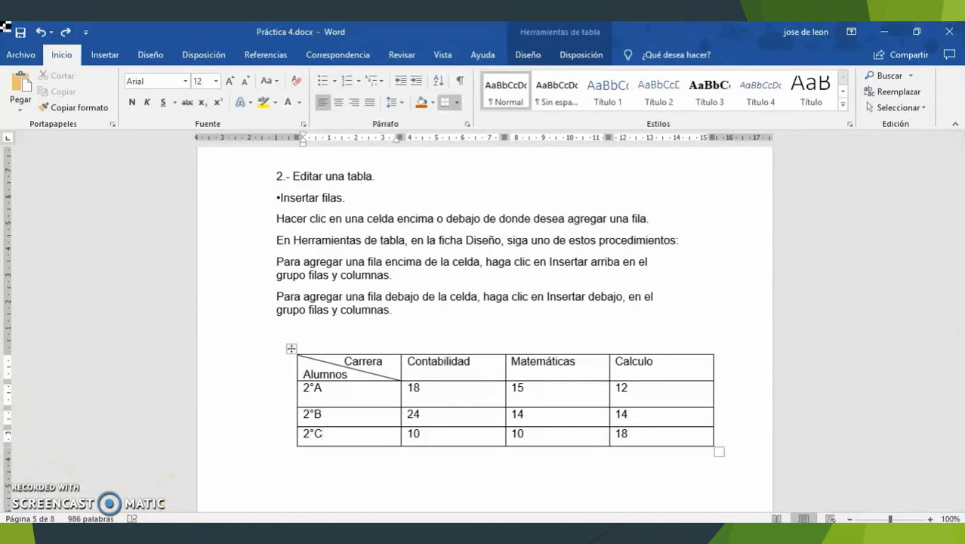
Insert an empty row above the 2°A row in the table under "Insertar filas"
click(453, 403)
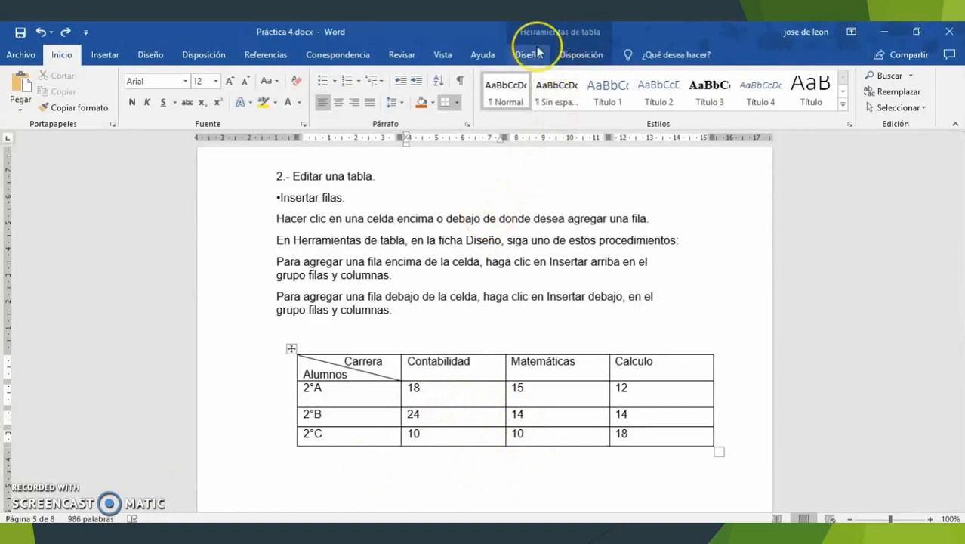
click(564, 61)
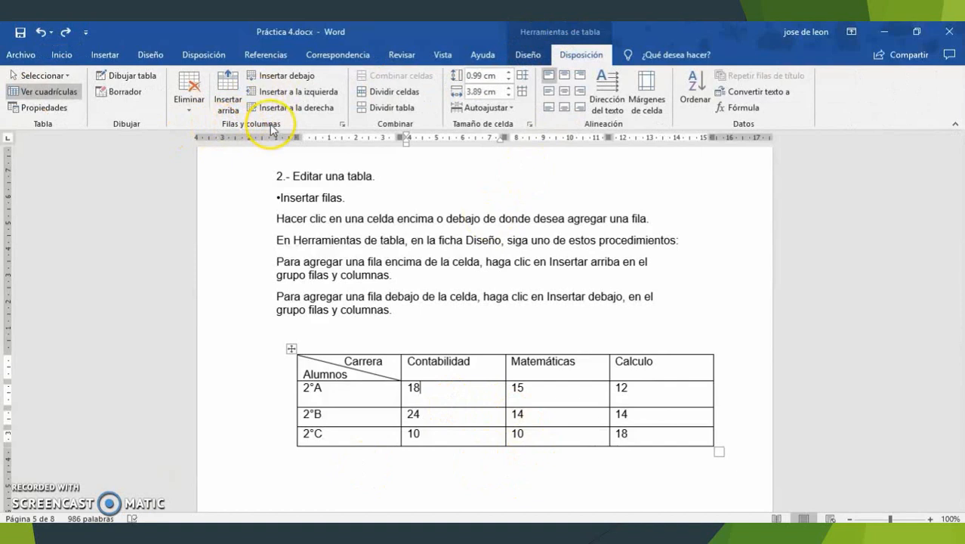
click(393, 391)
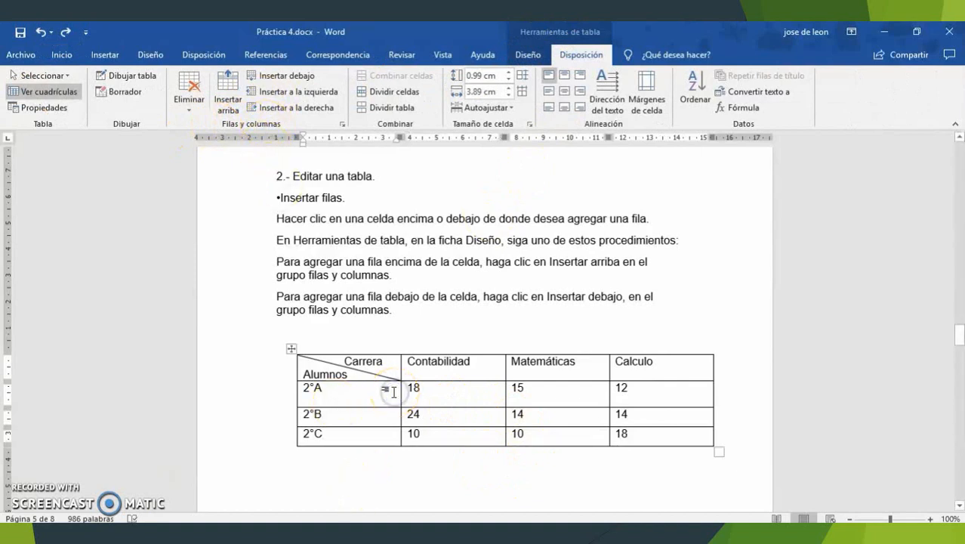
click(228, 106)
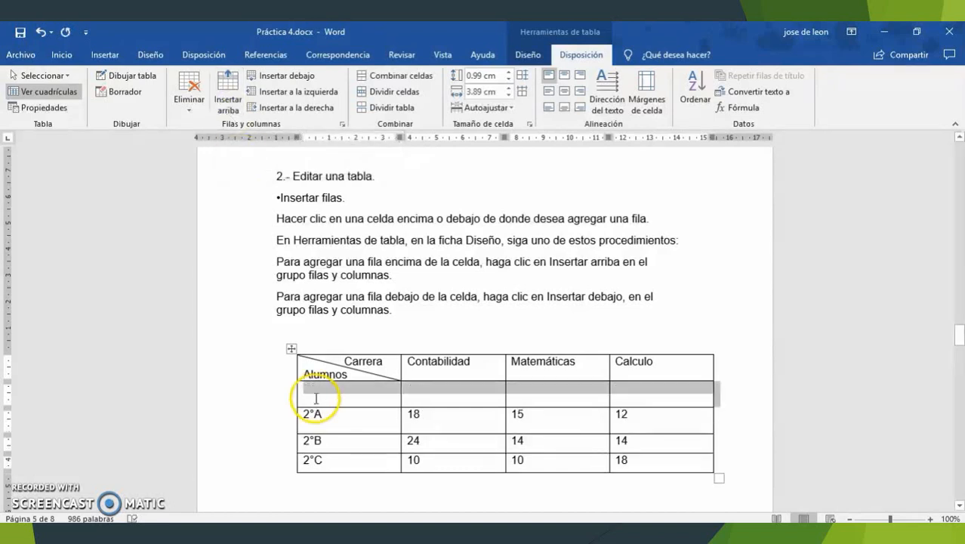
click(332, 398)
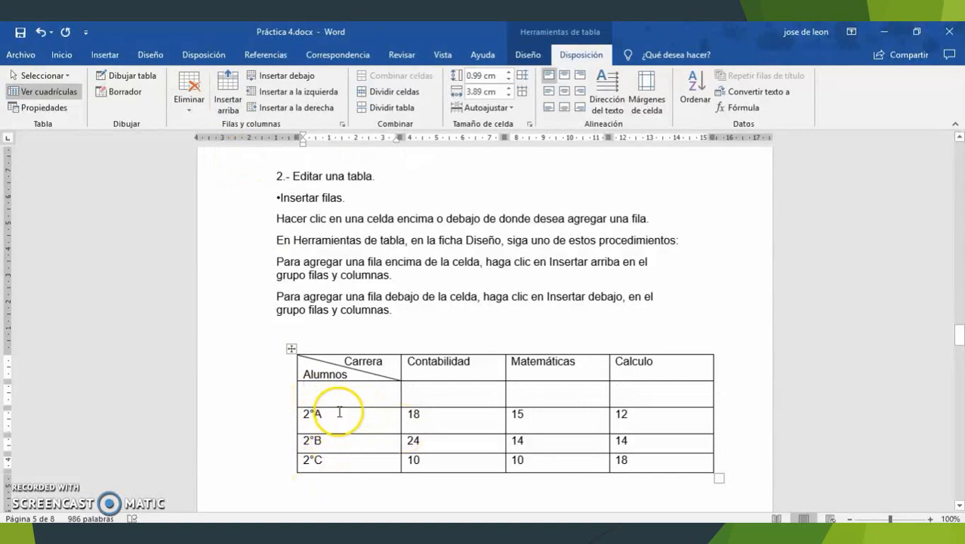
Insert an empty row below the 2°A row, then undo both row insertions
click(338, 416)
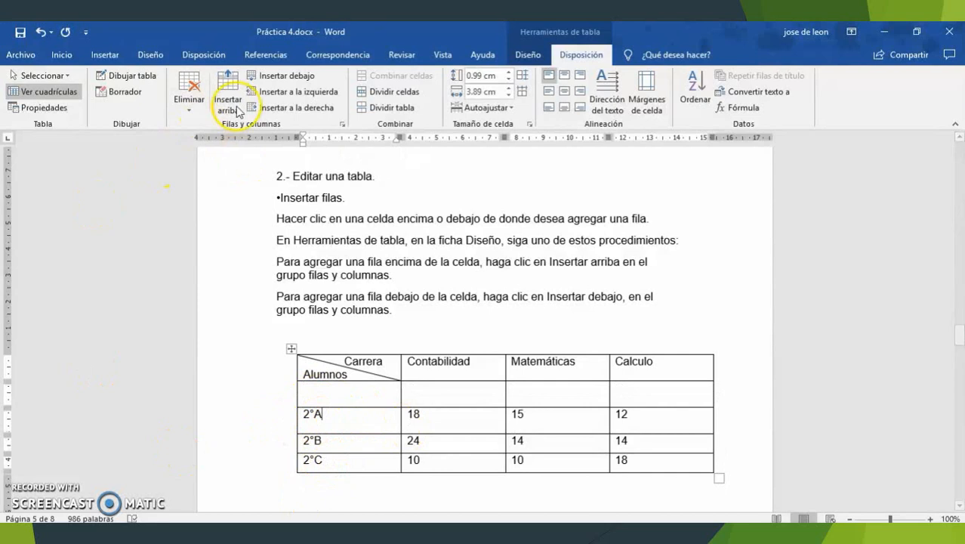
click(255, 76)
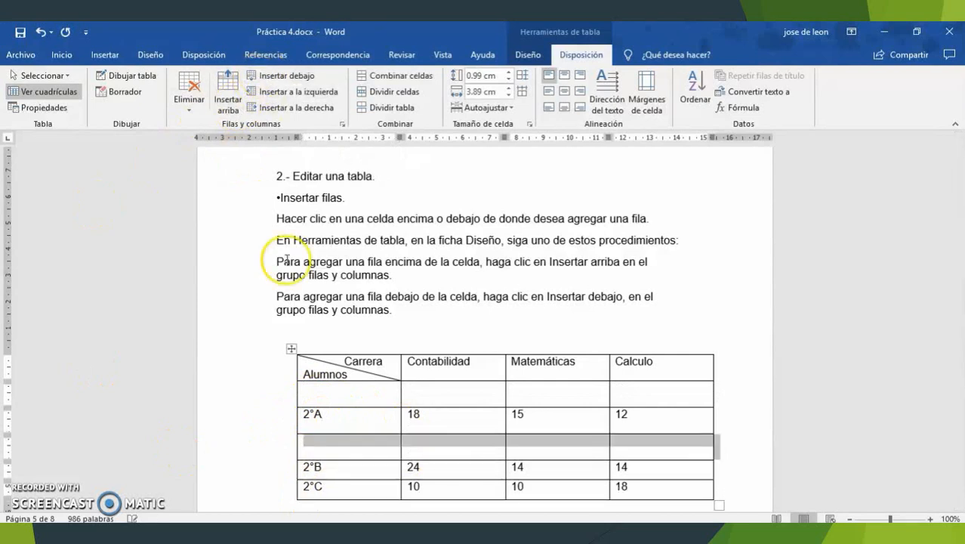
click(358, 444)
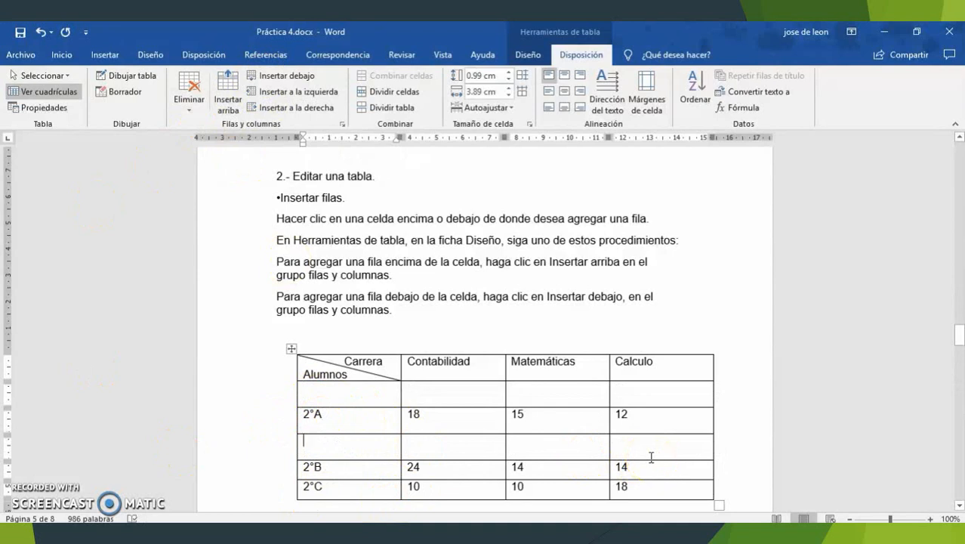
key(ctrl+z)
key(ctrl+z)
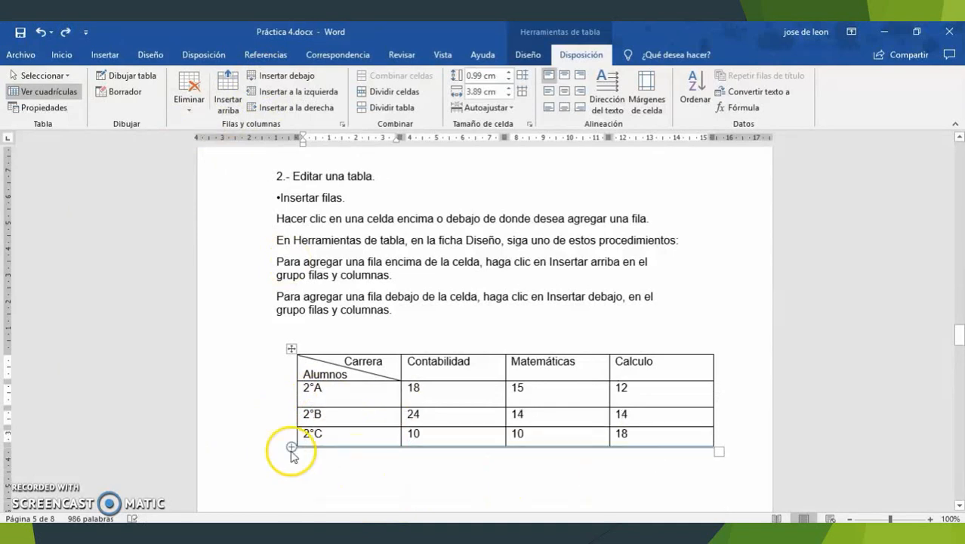
Insert an empty row below the 2°C row at the end of the table
right_click(363, 438)
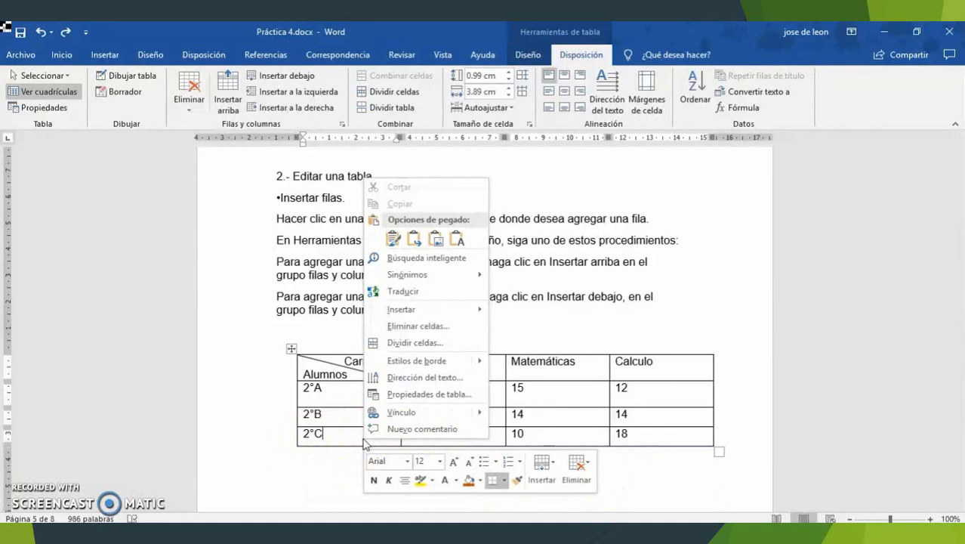
mouse_move(423, 311)
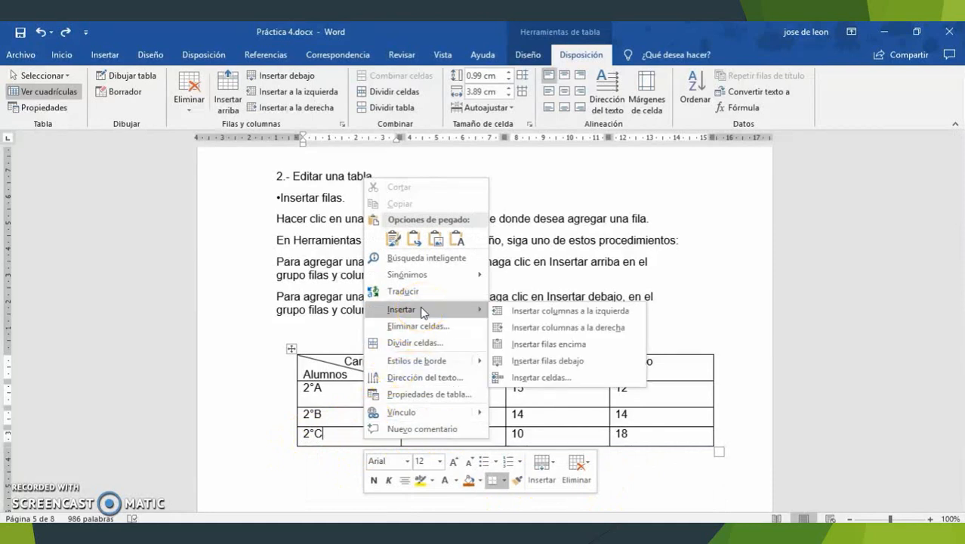
click(518, 360)
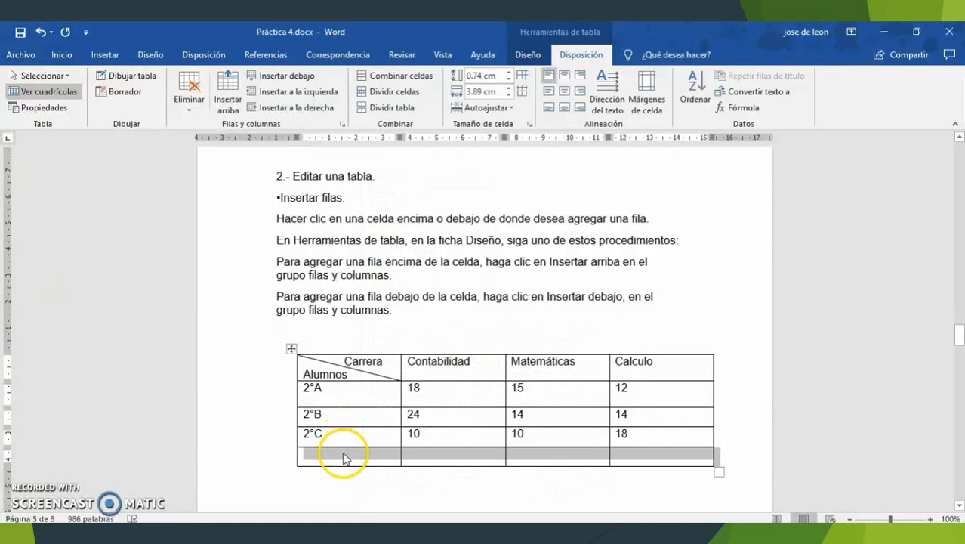
Insert an empty row above the 2°B row and place the cursor in its first cell
click(334, 416)
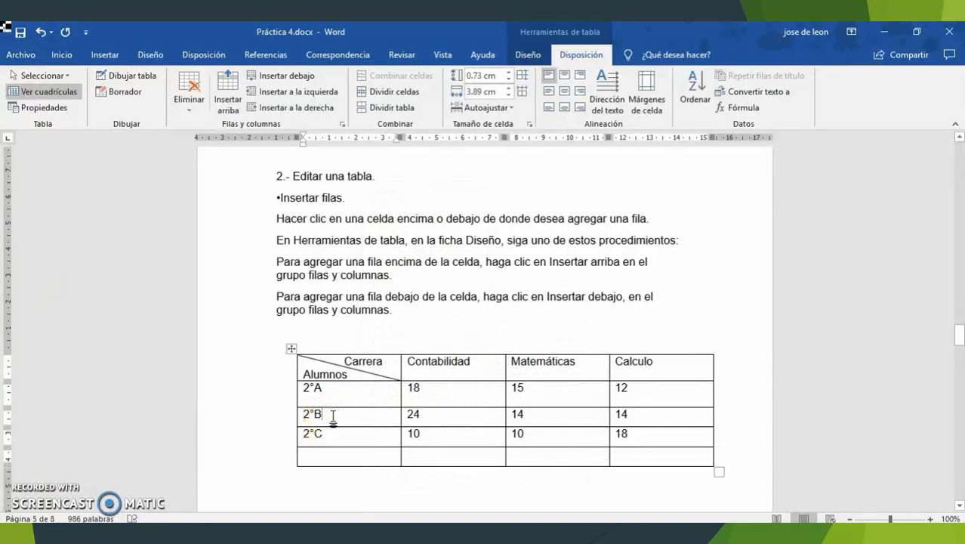
right_click(333, 416)
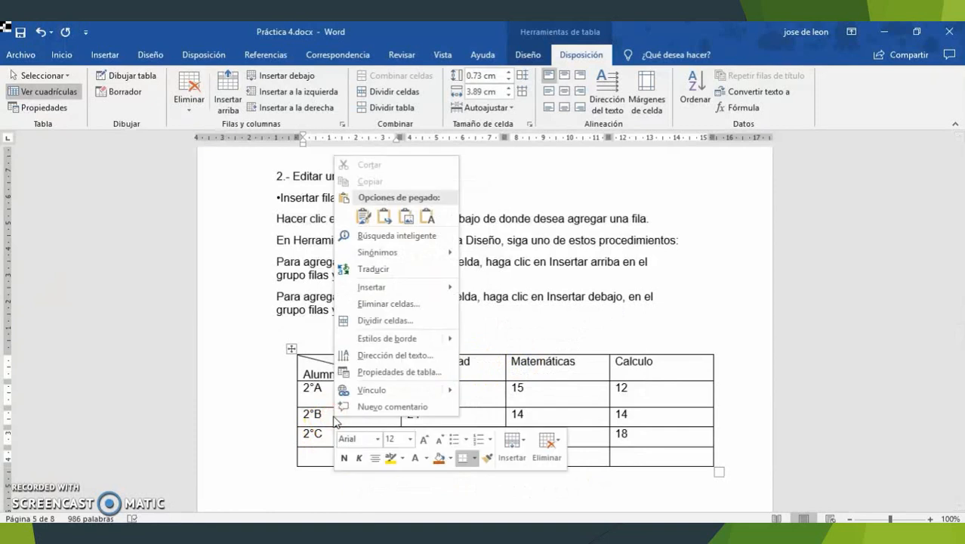
click(397, 289)
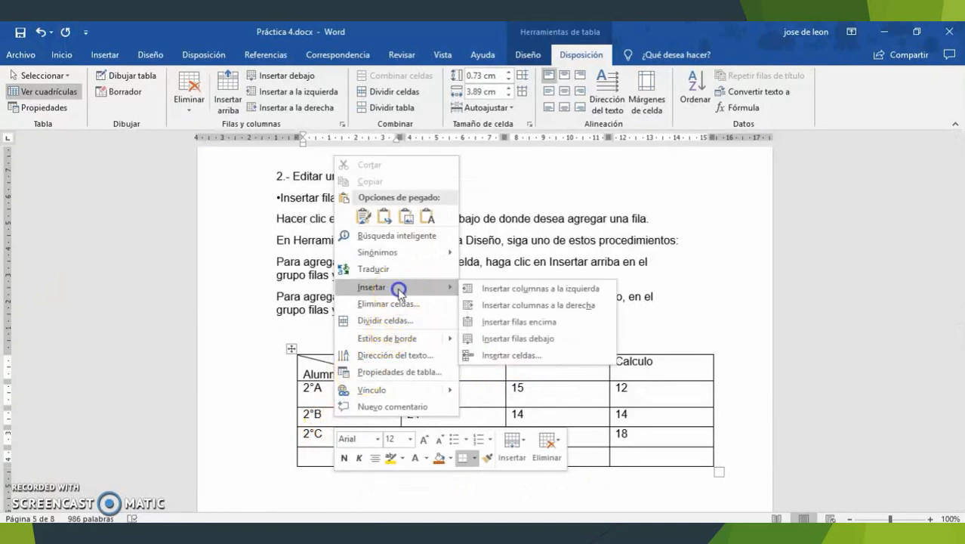
click(505, 324)
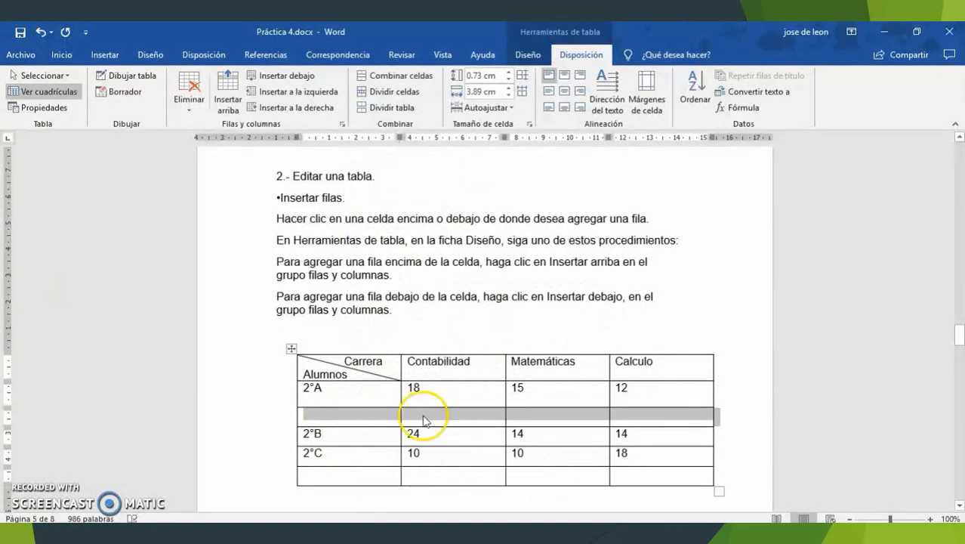
click(371, 420)
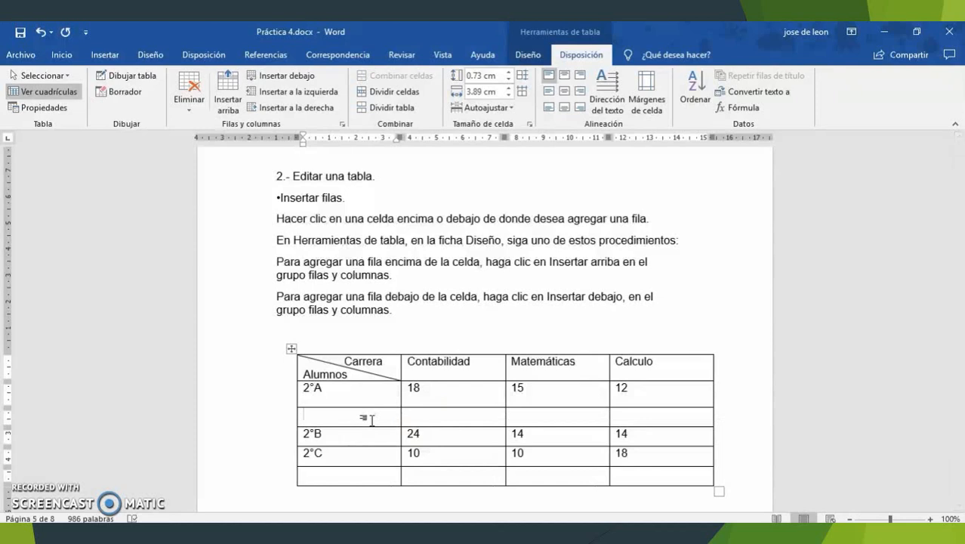
In the table under "Insertar Columnas", insert a column to the left of Matemáticas and enter Economia as its header
scroll(372, 420, down, 5)
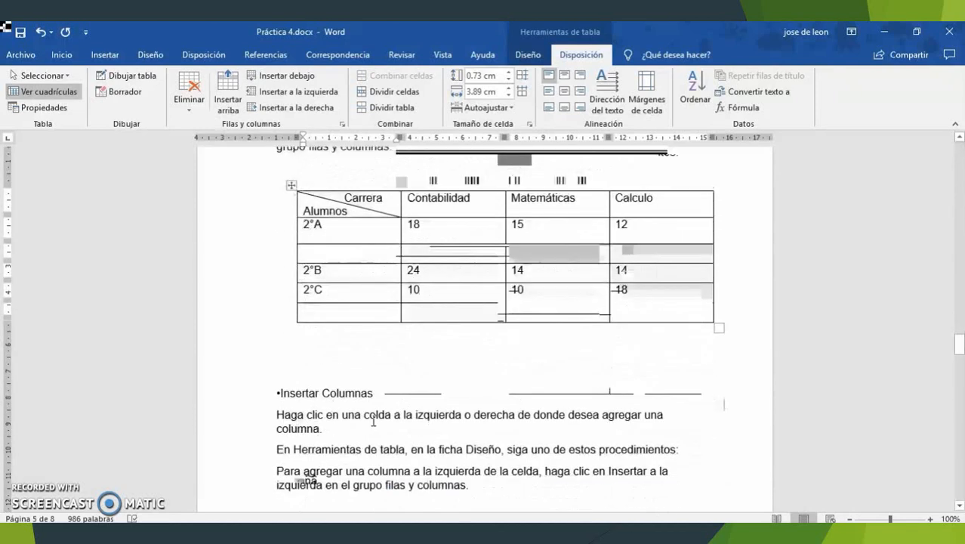
scroll(373, 421, down, 2)
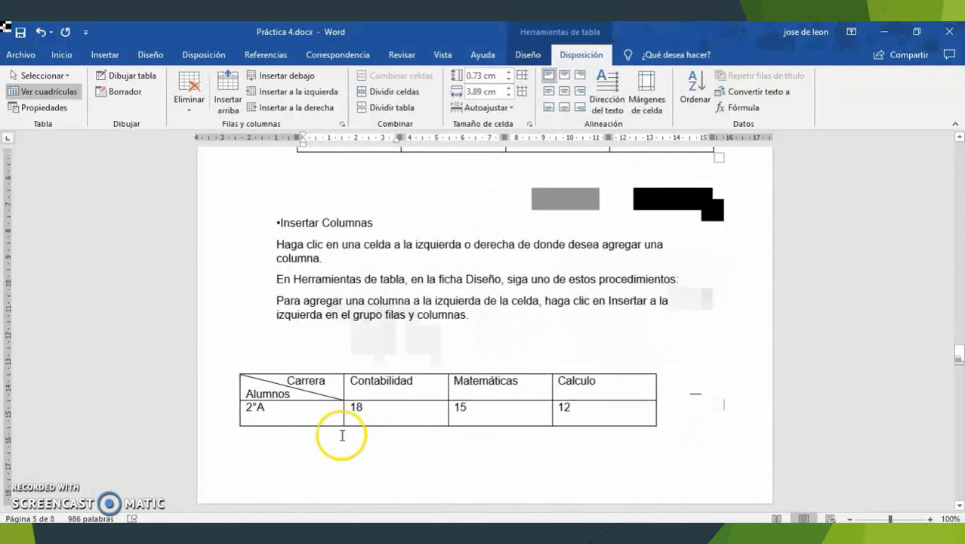
click(273, 222)
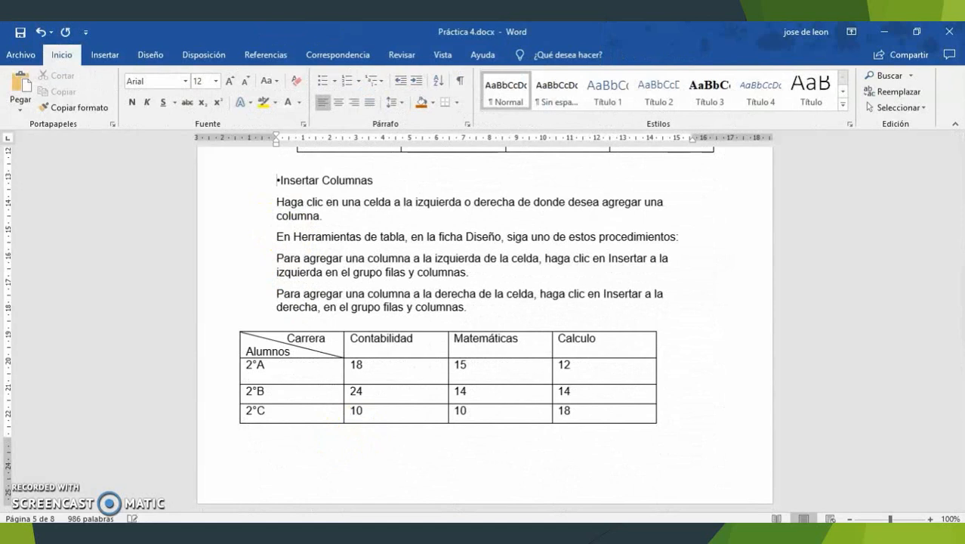
click(383, 371)
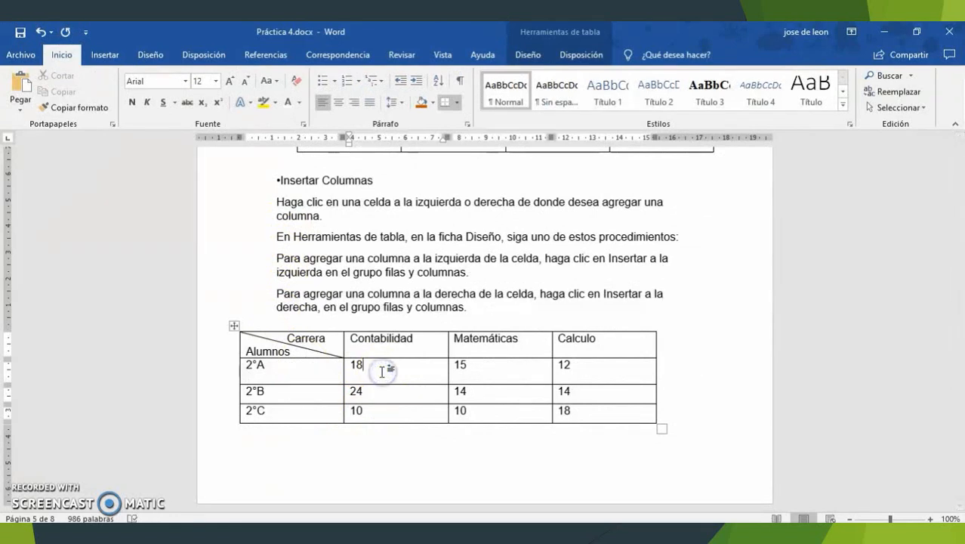
click(544, 26)
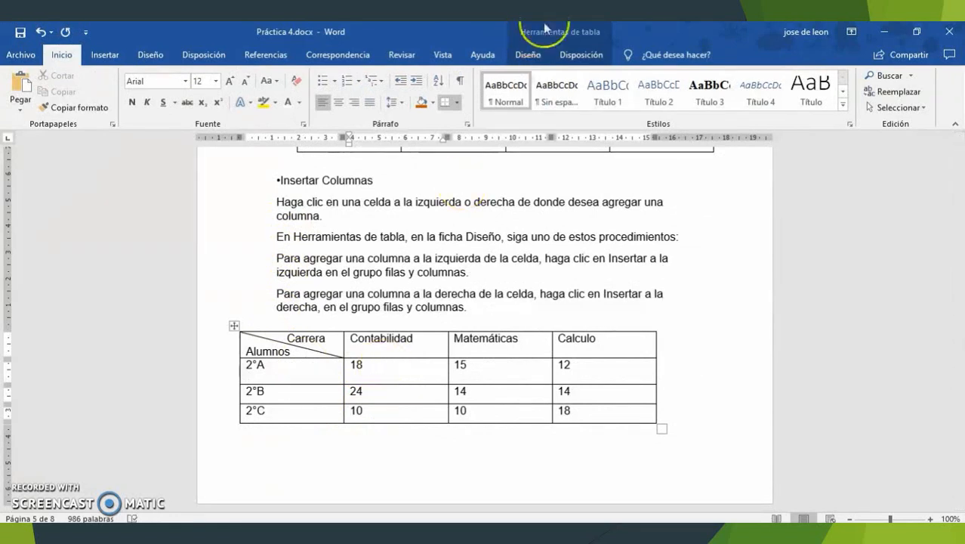
click(577, 52)
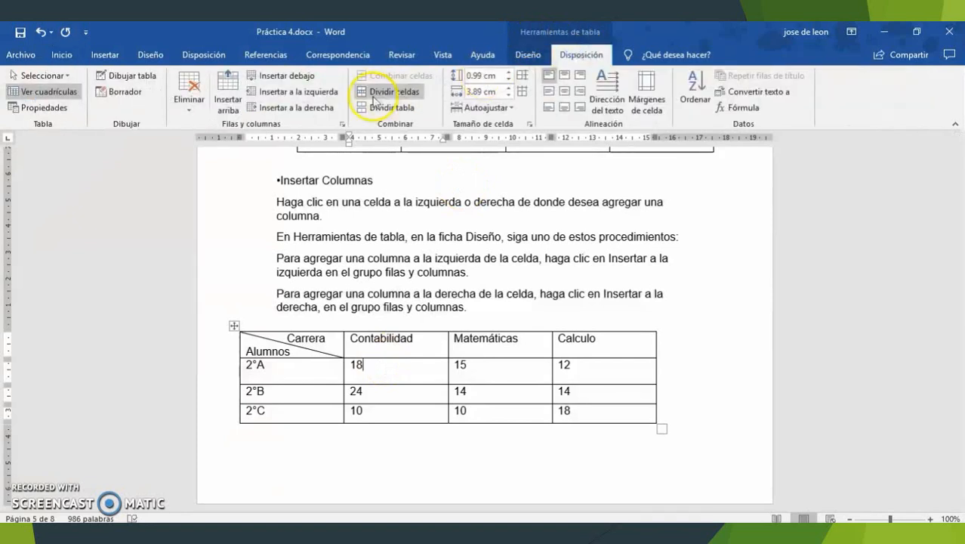
click(289, 77)
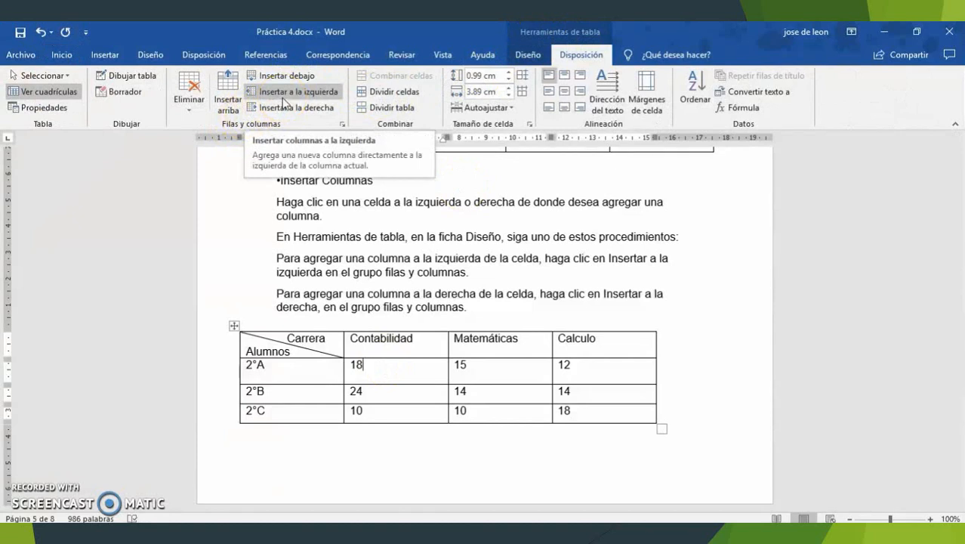
click(506, 340)
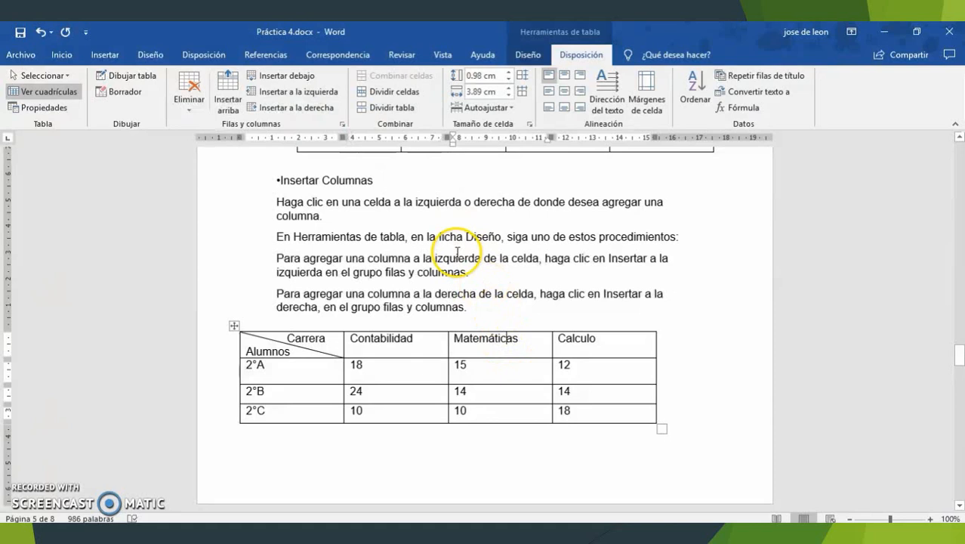
click(291, 91)
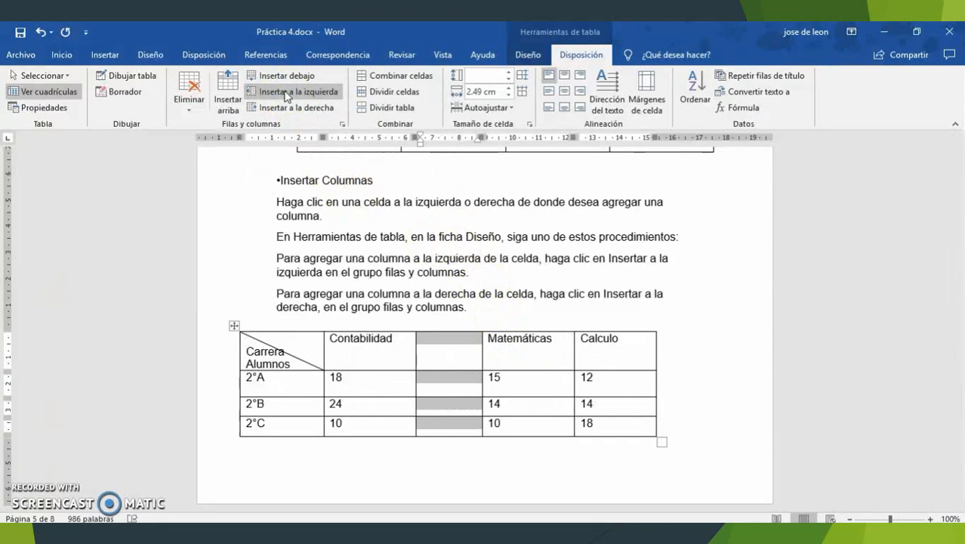
click(454, 353)
text(Economia)
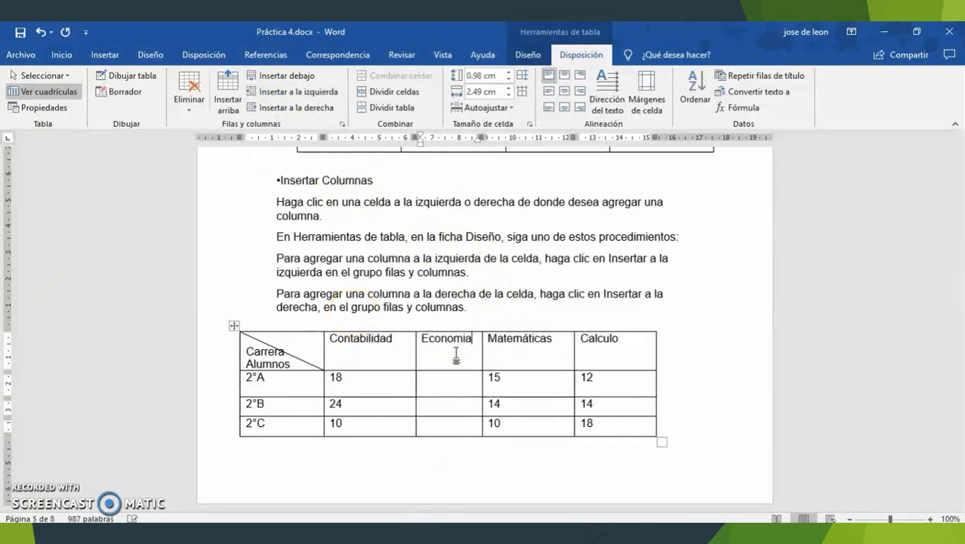
Fill the Economia column with 10 for 2°A, 47 for 2°B and 20 for 2°C
key(Down)
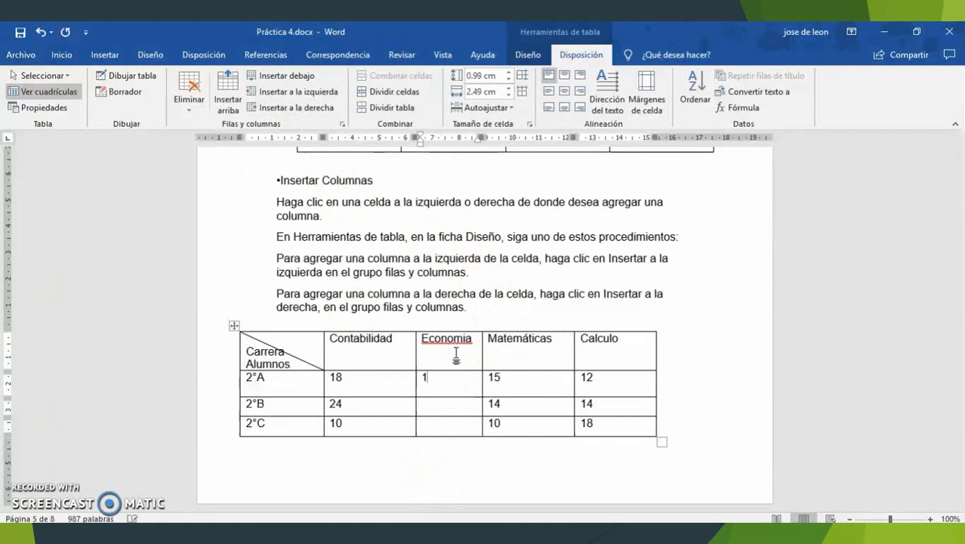
key(Tab)
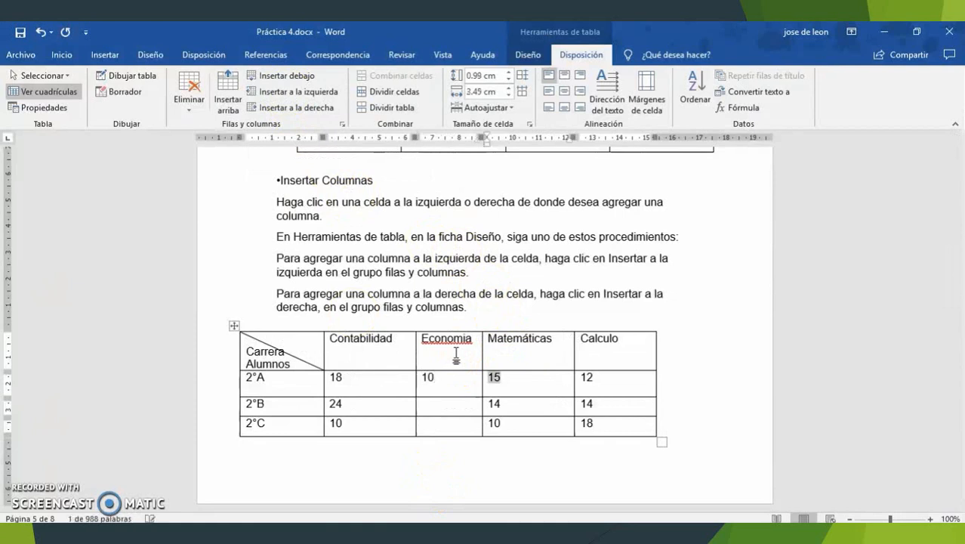
click(458, 403)
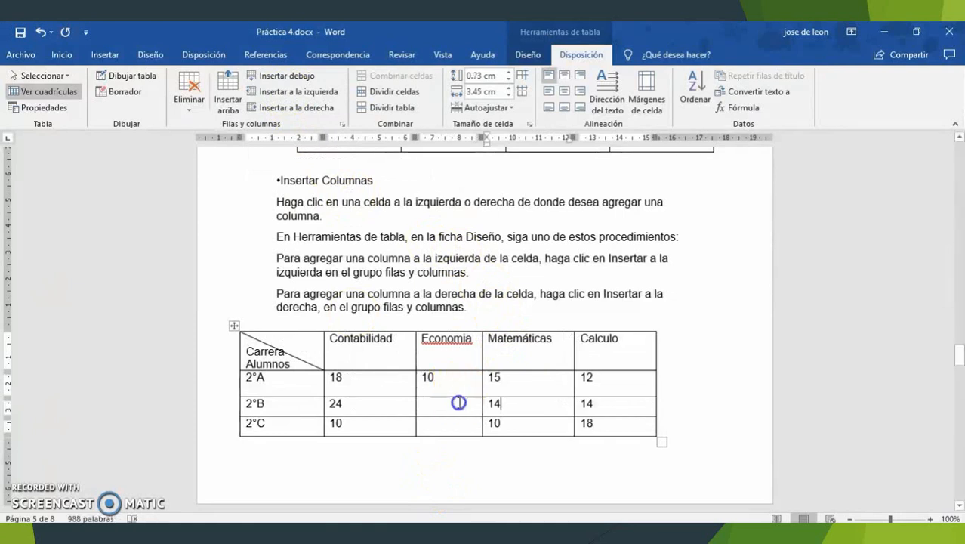
text(47)
text(20)
Insert an empty column to the right of Calculo and place the cursor in its header cell
click(608, 357)
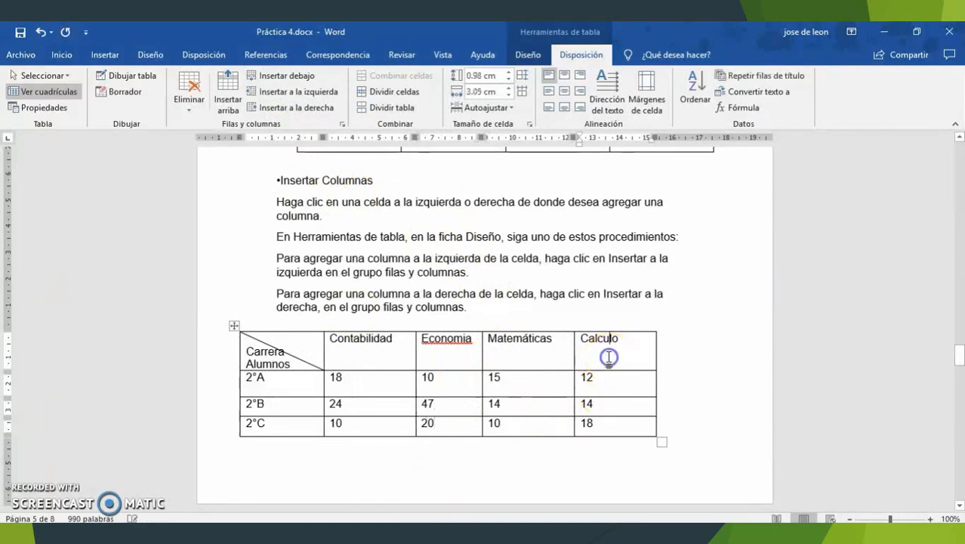
click(272, 110)
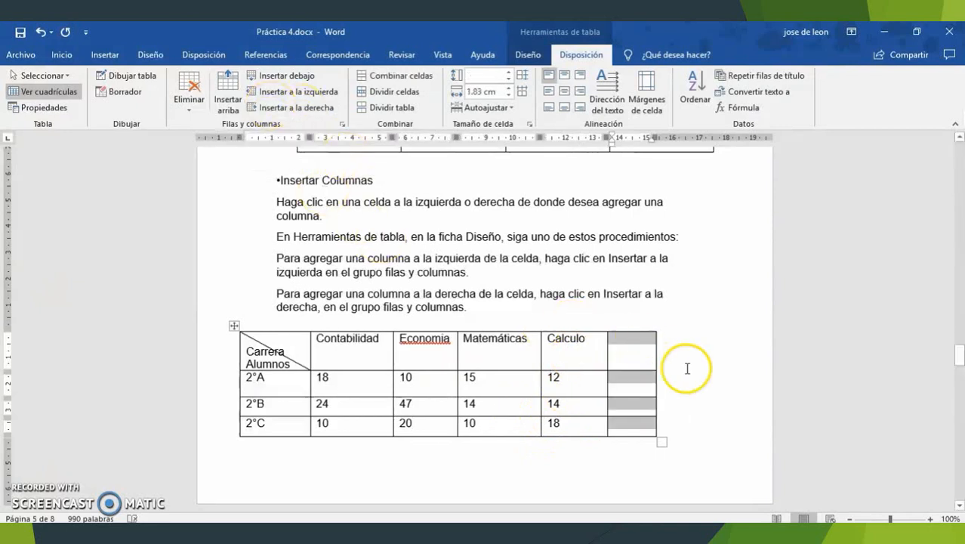
click(640, 351)
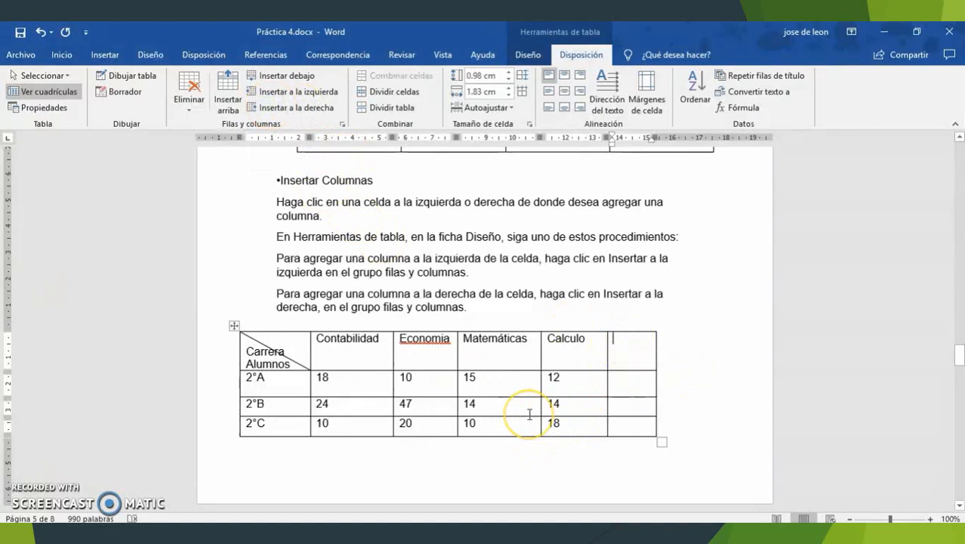
Undo both column insertions and the Economia entries in the table under "Insertar Columnas"
key(ctrl+z)
key(ctrl+z)
key(ctrl+z)
key(ctrl+z)
key(ctrl+z)
key(ctrl+z)
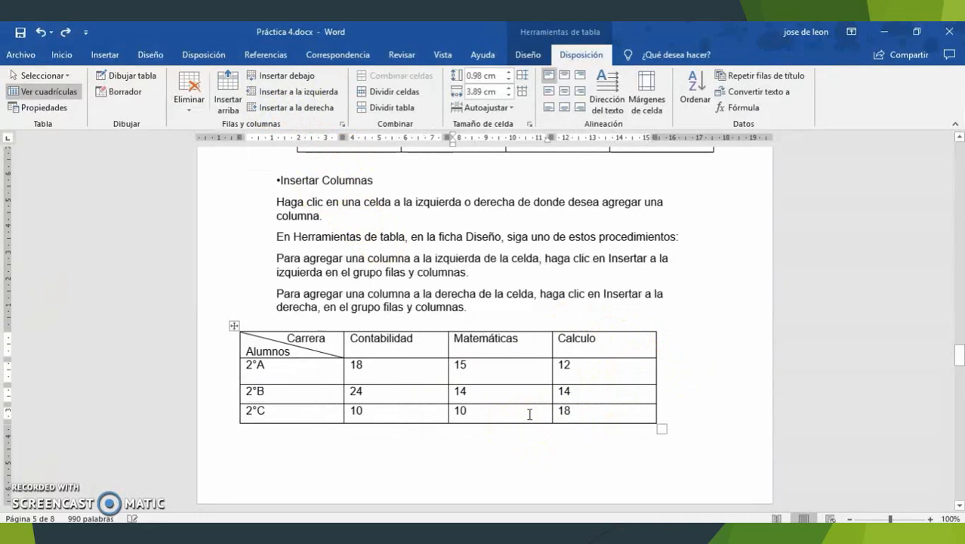
Insert a column to the right of Matemáticas and enter Economia as its header
click(498, 368)
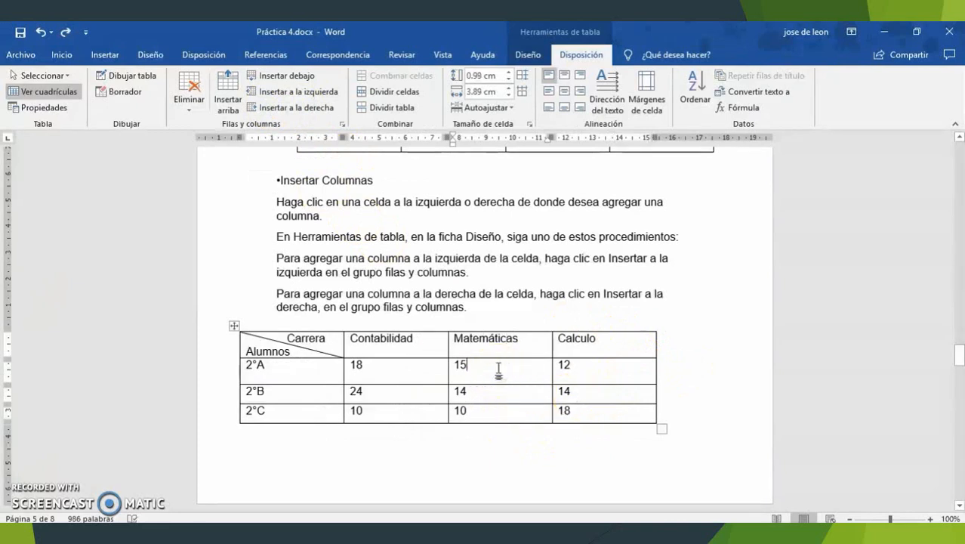
right_click(498, 367)
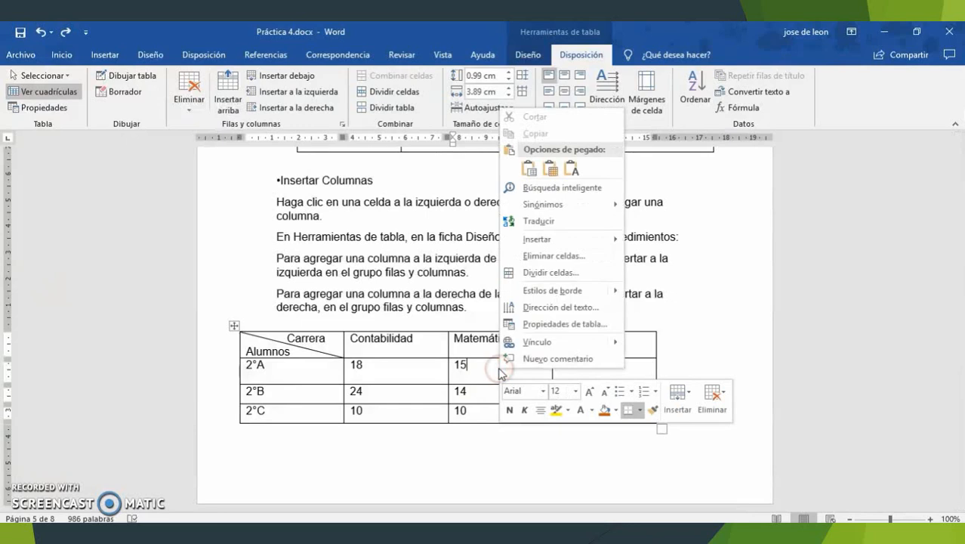
mouse_move(576, 243)
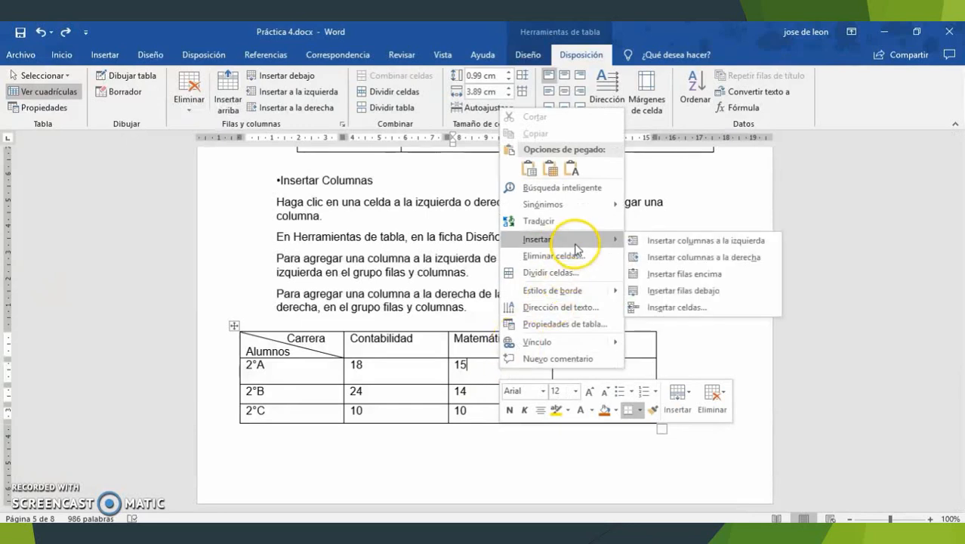
click(658, 257)
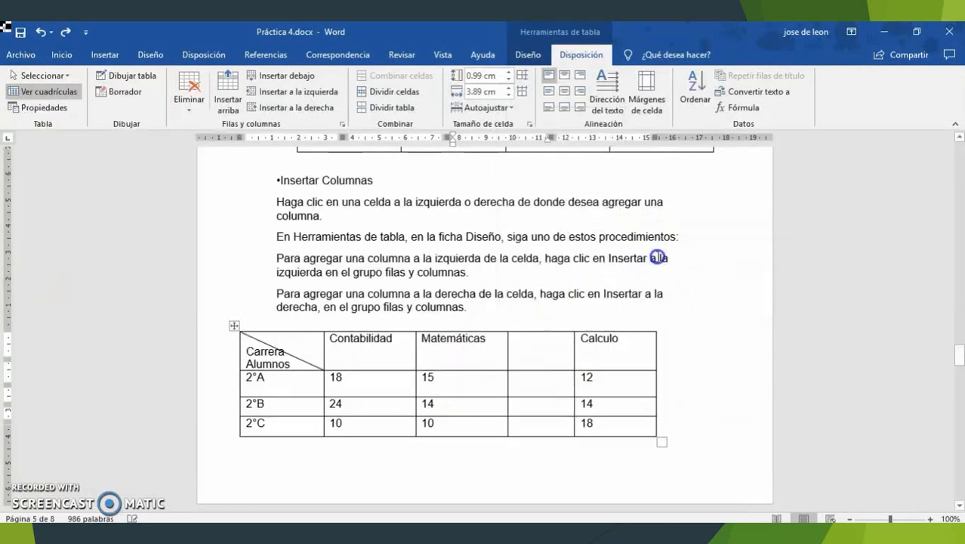
click(527, 363)
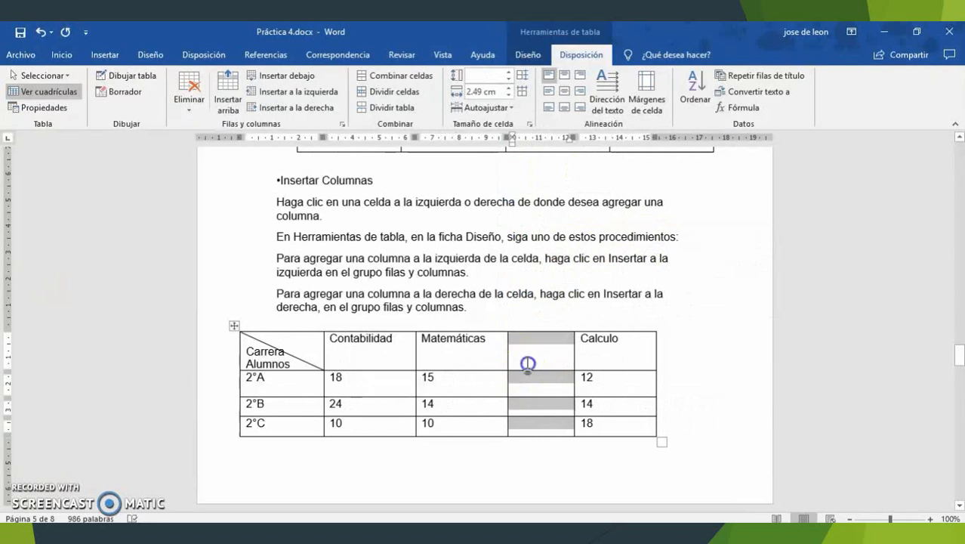
text(Ec)
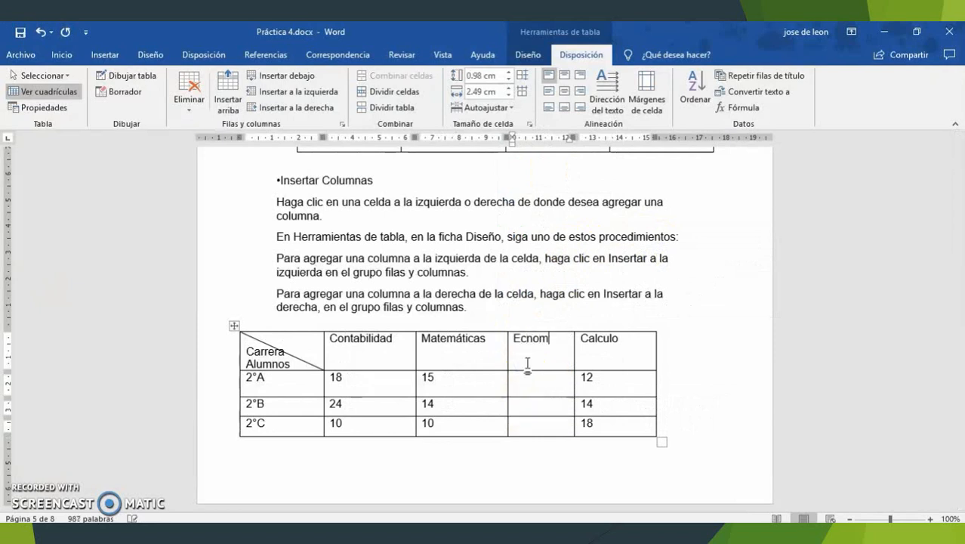
text(onomia)
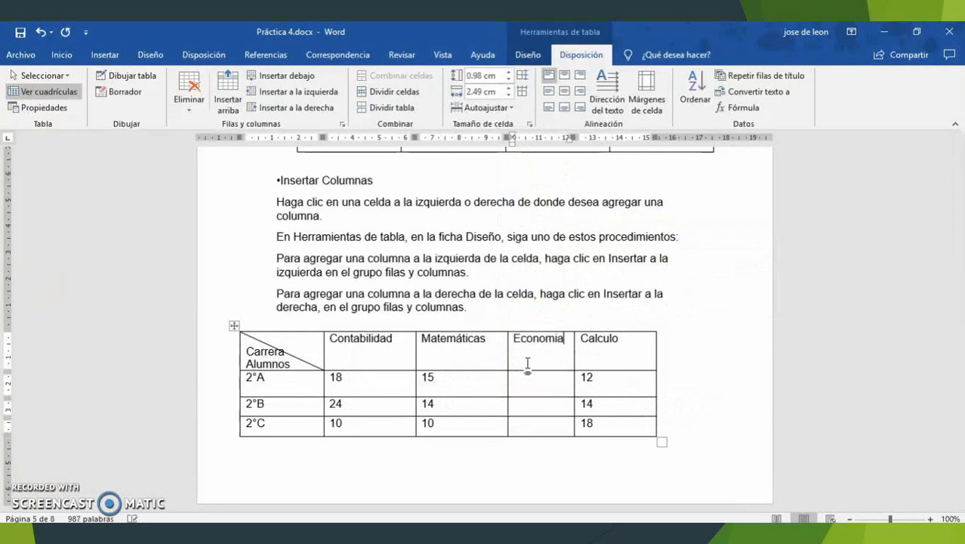
Enter 14 for 2°A, 24 for 2°B and 10 for 2°C in the Economia column
key(Down)
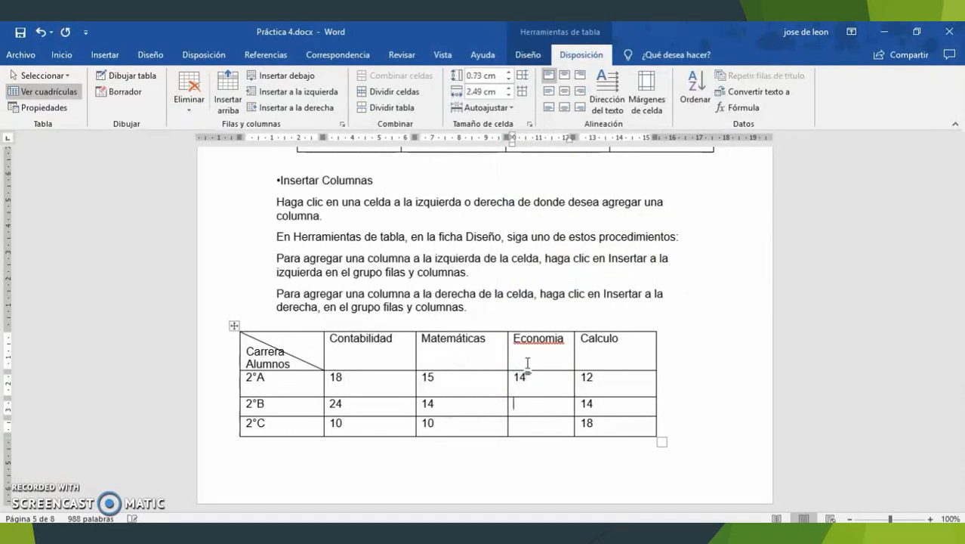
text(247)
click(545, 424)
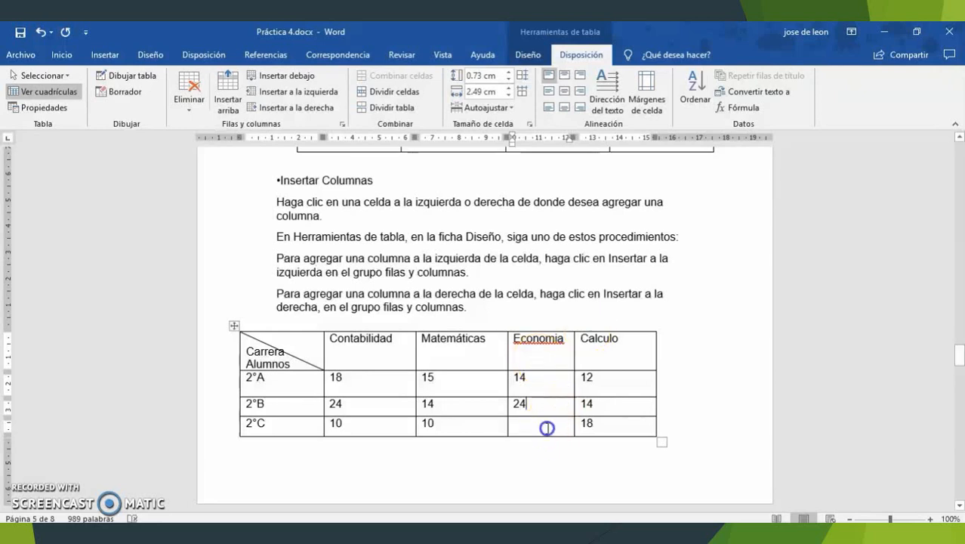
text(10)
right_click(523, 458)
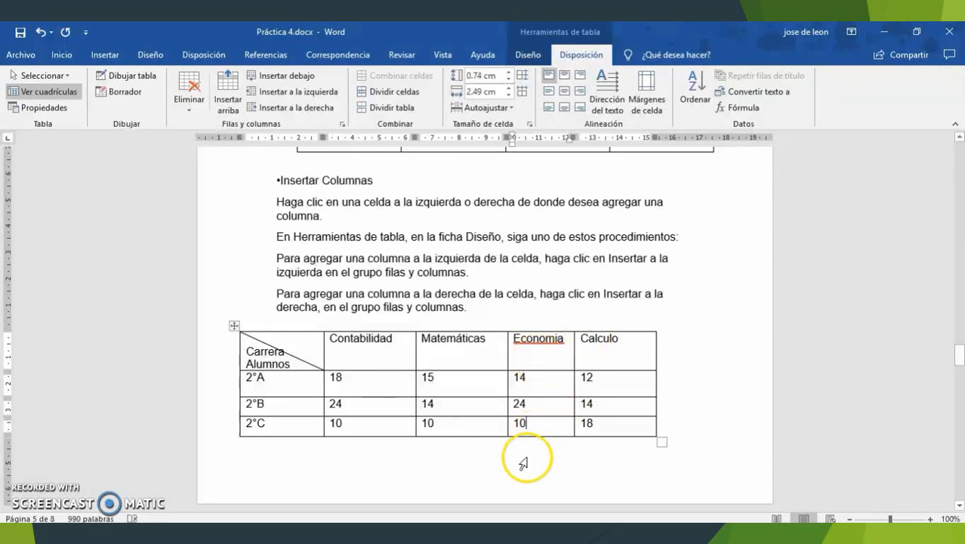
In the table under "Eliminar elementos de la tabla", delete the Calculo header cell, shifting cells to the left
scroll(469, 459, down, 7)
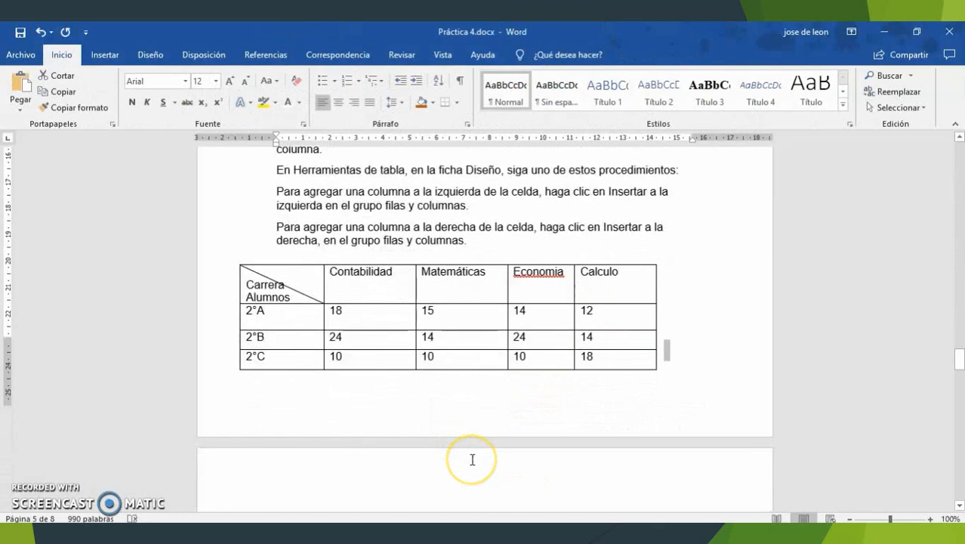
scroll(472, 459, down, 3)
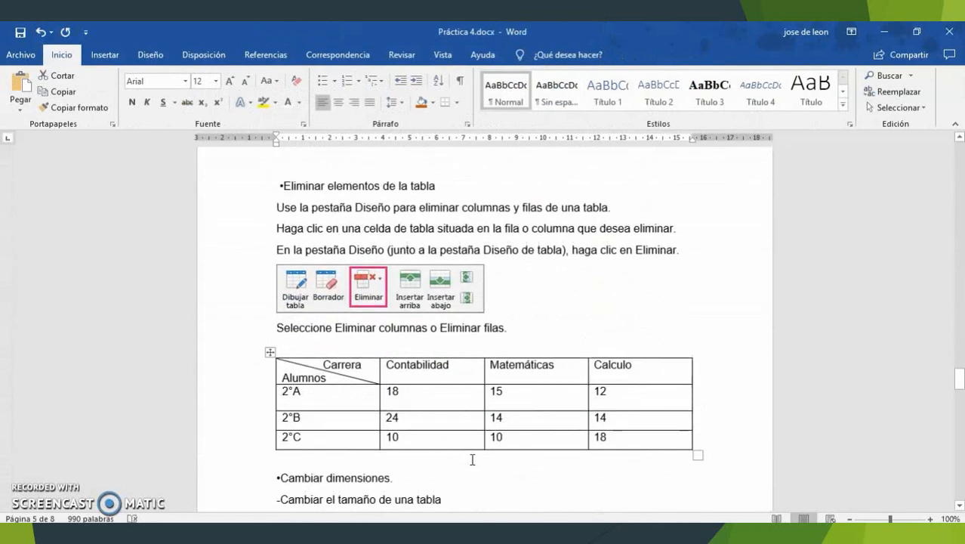
click(453, 240)
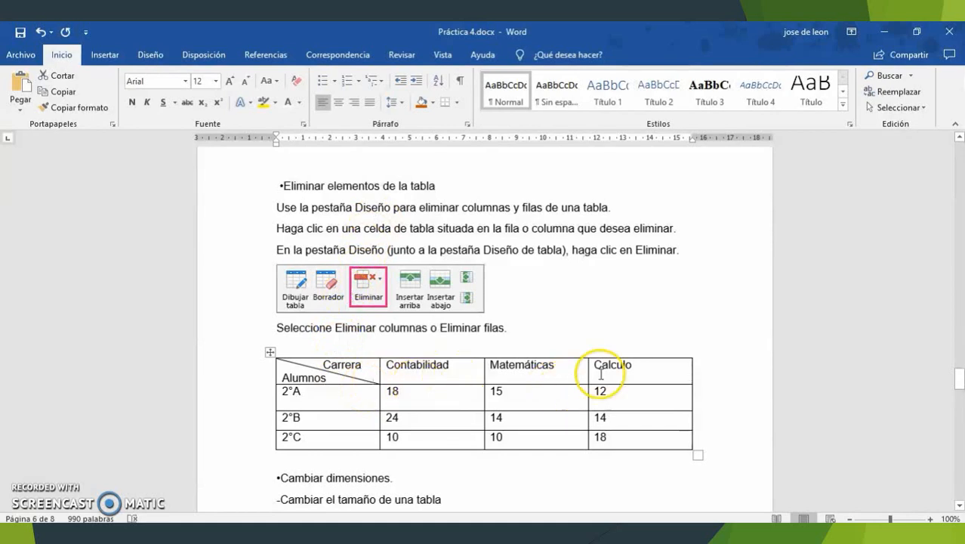
click(644, 369)
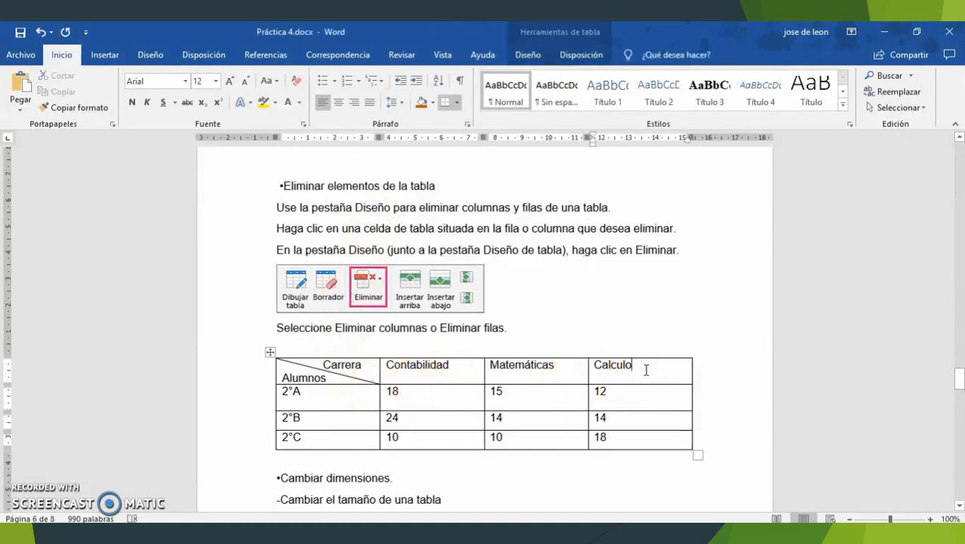
click(594, 56)
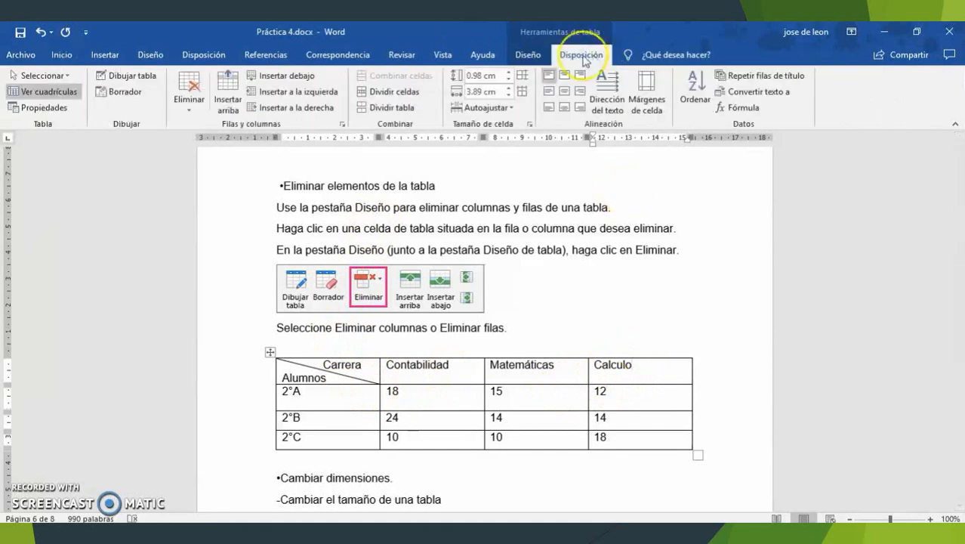
click(193, 112)
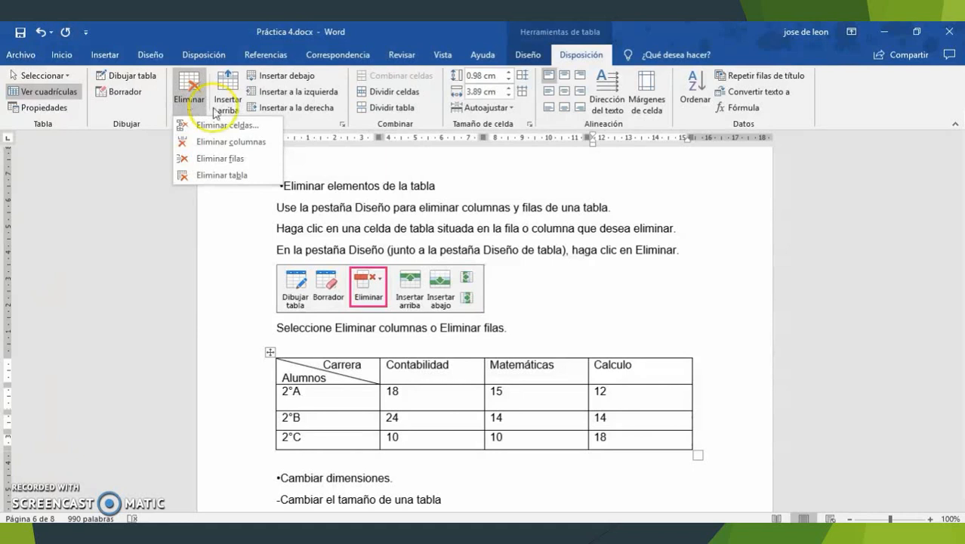
click(212, 130)
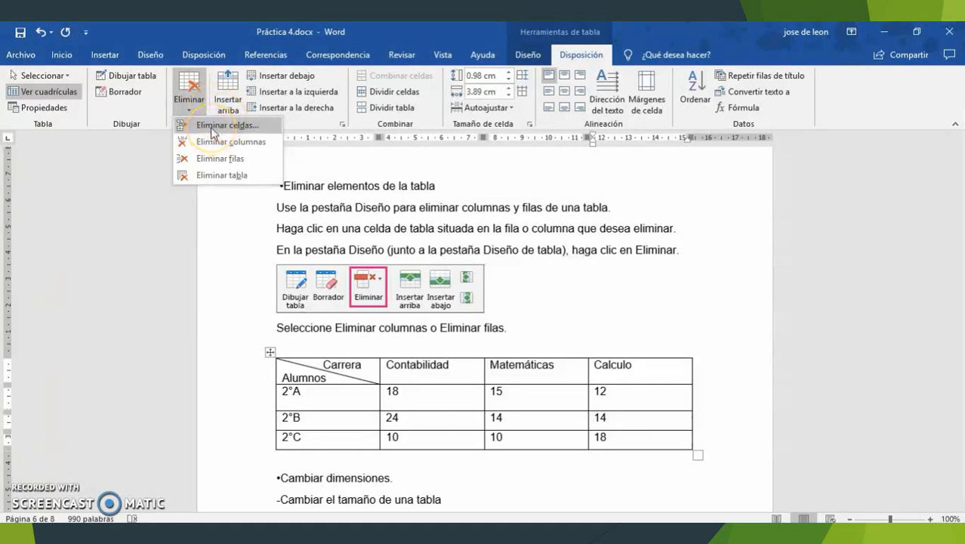
click(209, 145)
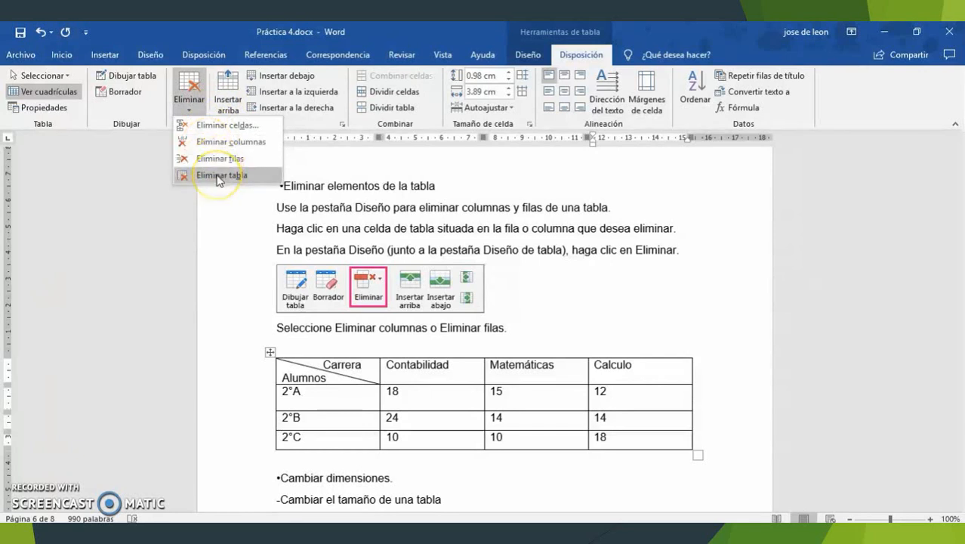
click(220, 126)
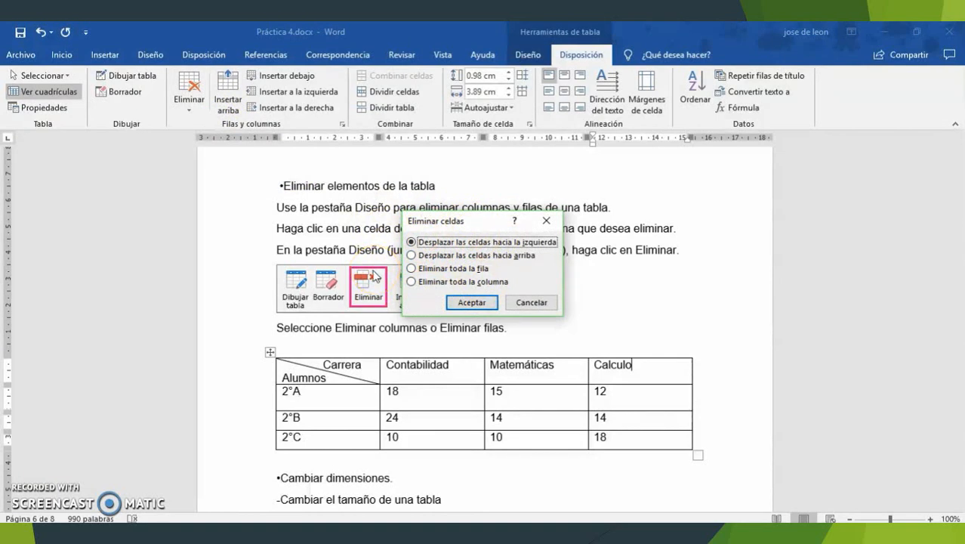
click(491, 302)
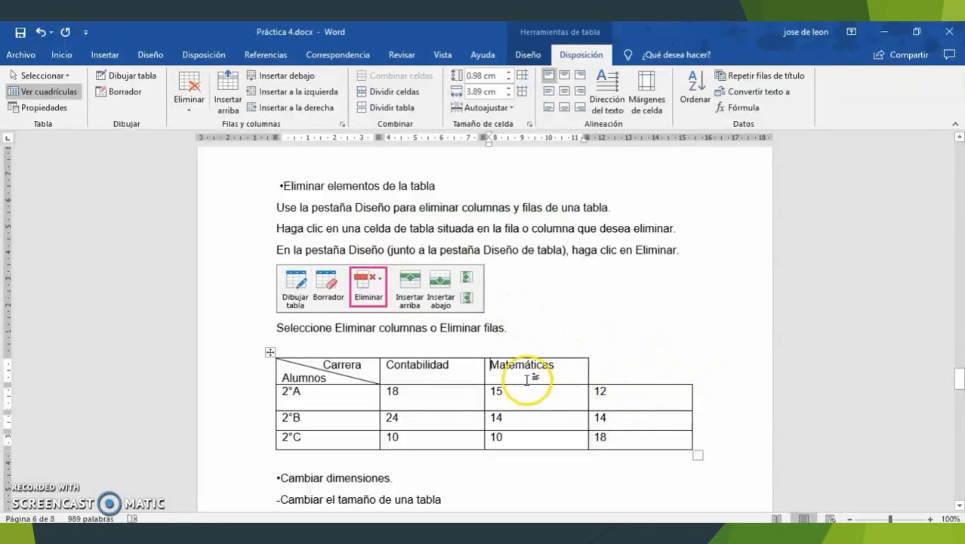
Delete the entire 2°C row from the table under "Eliminar elementos de la tabla"
click(641, 439)
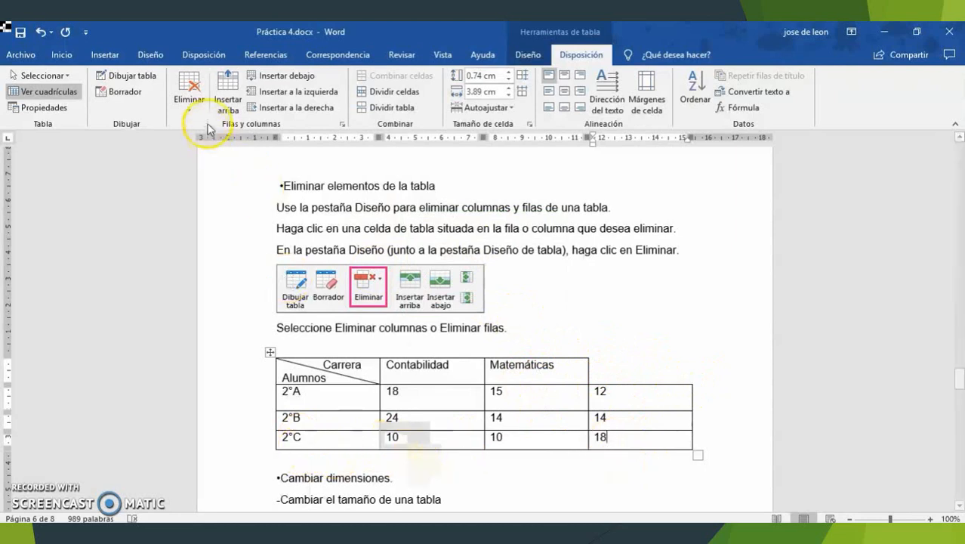
click(193, 96)
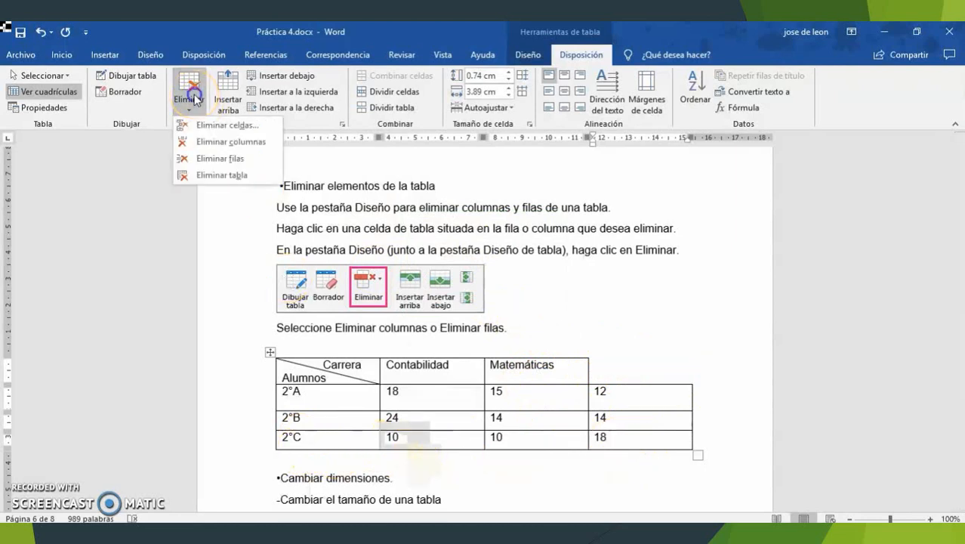
click(212, 164)
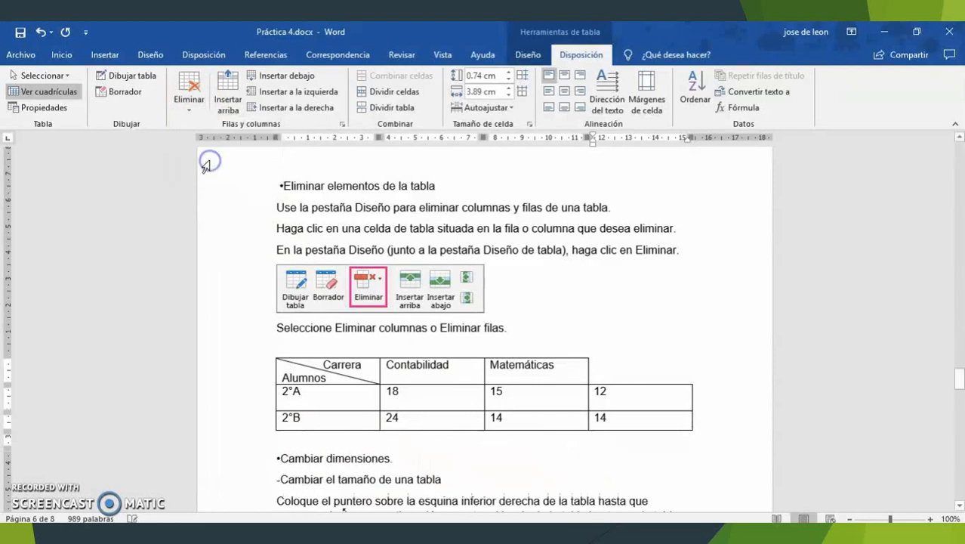
Undo the deletions of the 2°C row and the Calculo header cell
click(190, 285)
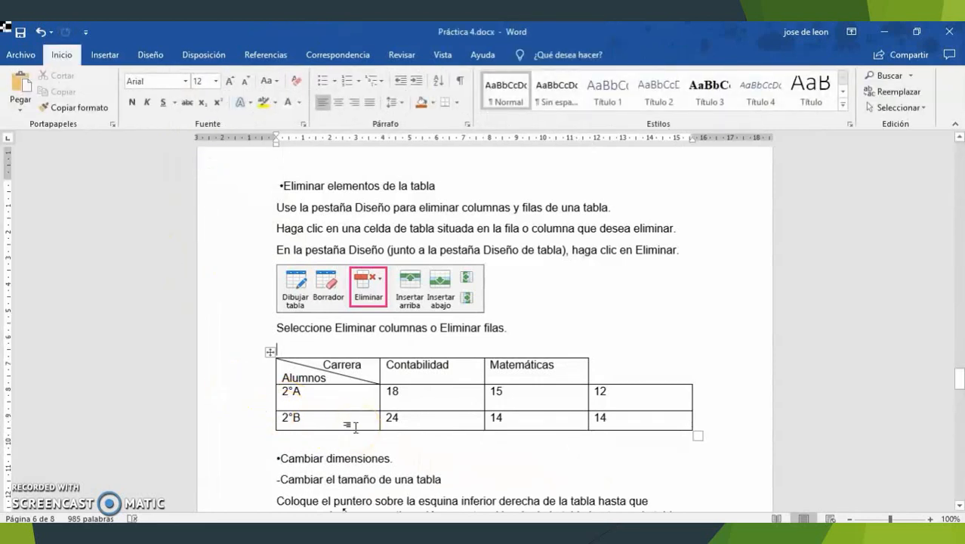
key(ctrl+z)
key(ctrl+z)
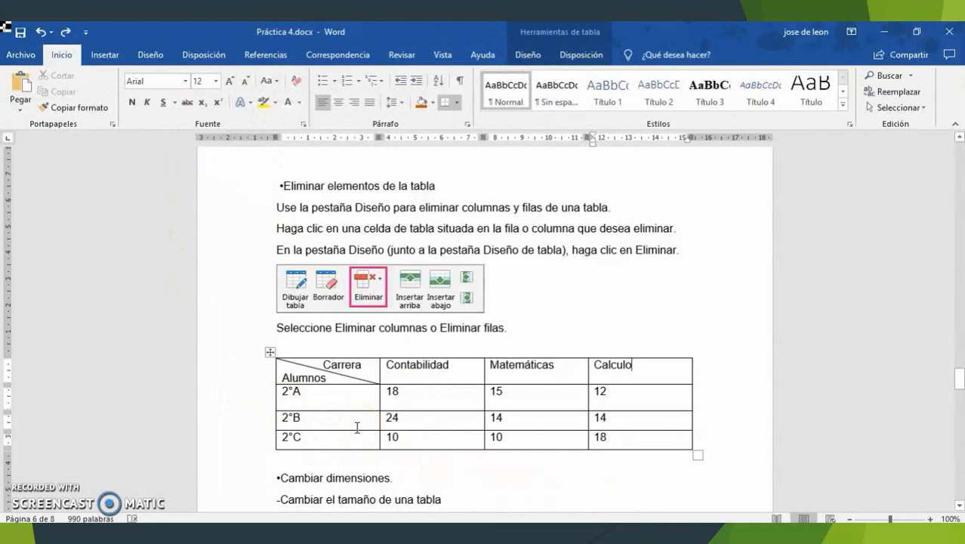
Delete the entire 2°C row from the table under "Eliminar elementos de la tabla", and undo the deletion
click(446, 397)
click(532, 441)
right_click(532, 441)
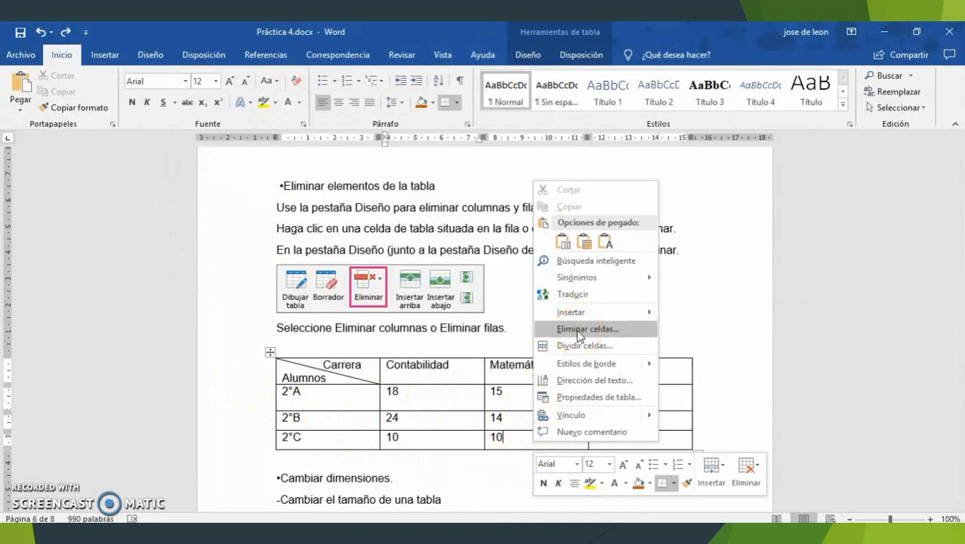
click(577, 330)
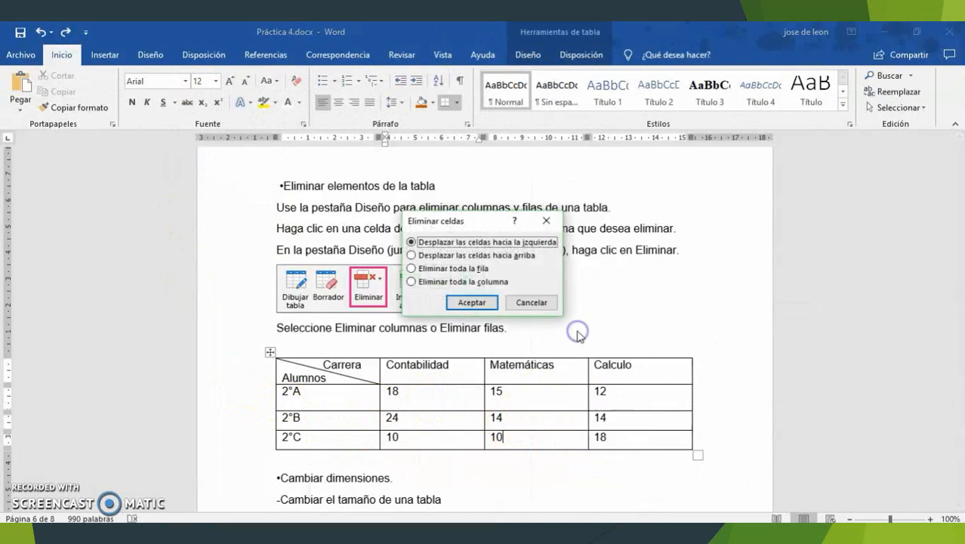
click(422, 270)
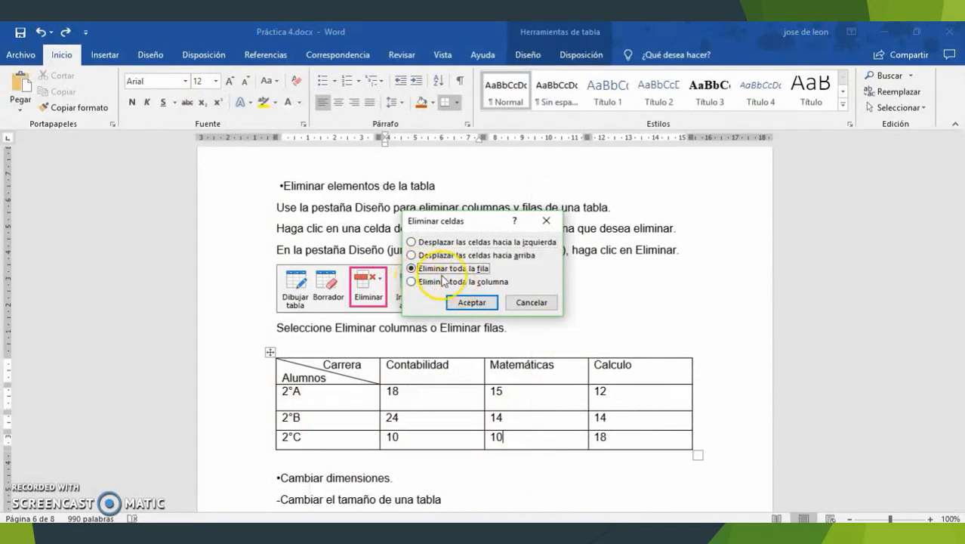
click(472, 303)
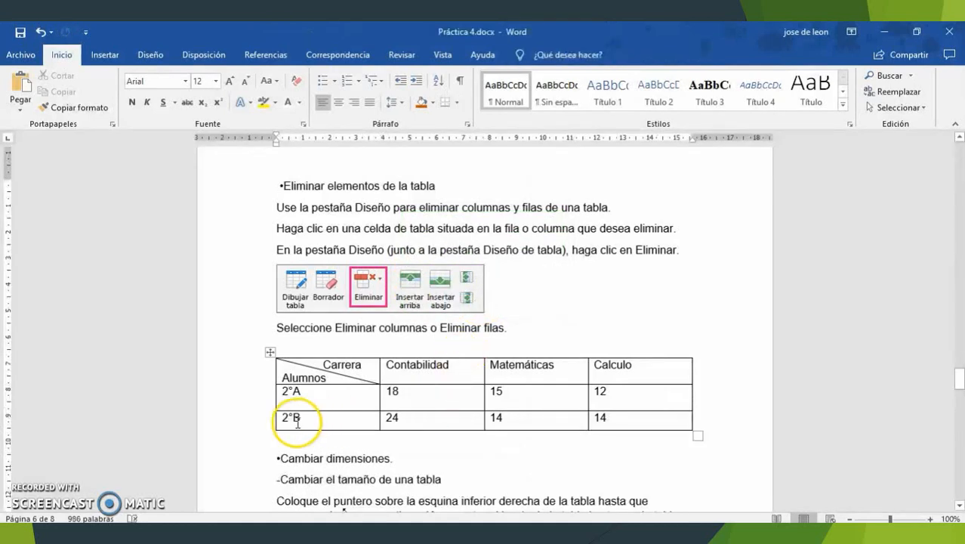
key(ctrl+z)
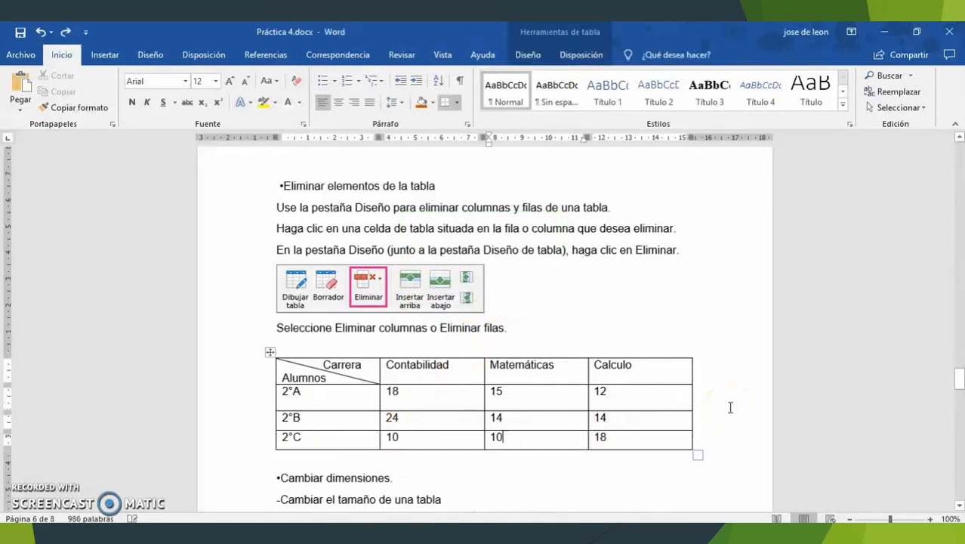
Select and delete the whole table under "Eliminar elementos de la tabla", and undo the deletion
click(270, 352)
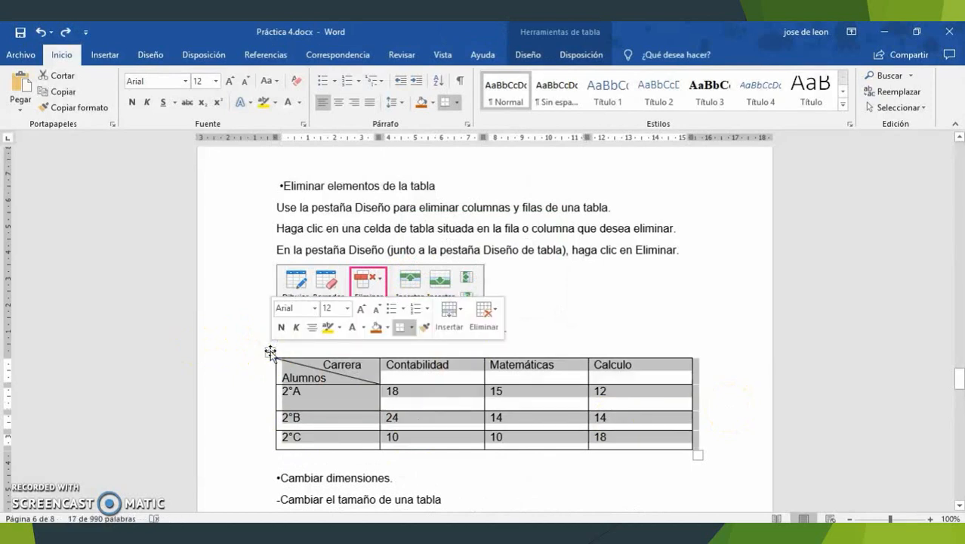
click(270, 354)
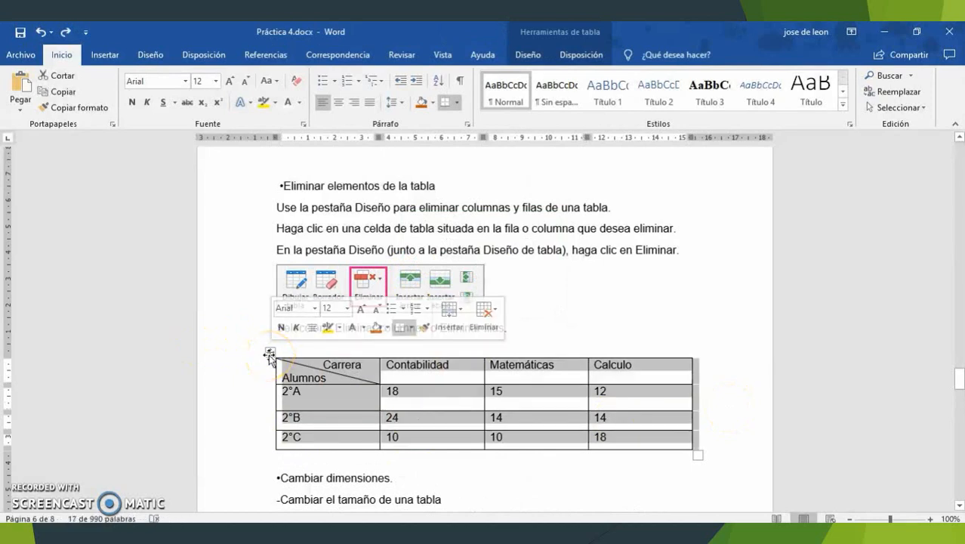
right_click(271, 356)
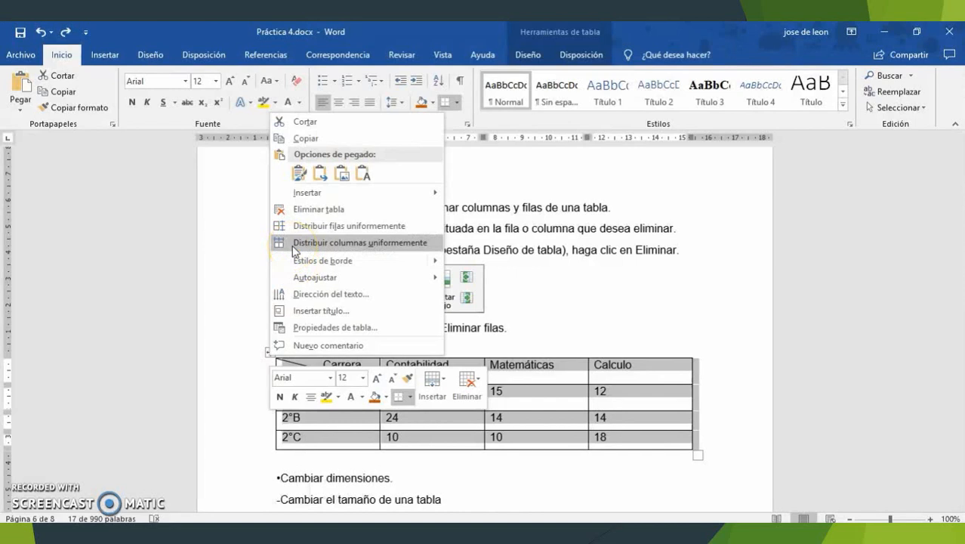
click(285, 210)
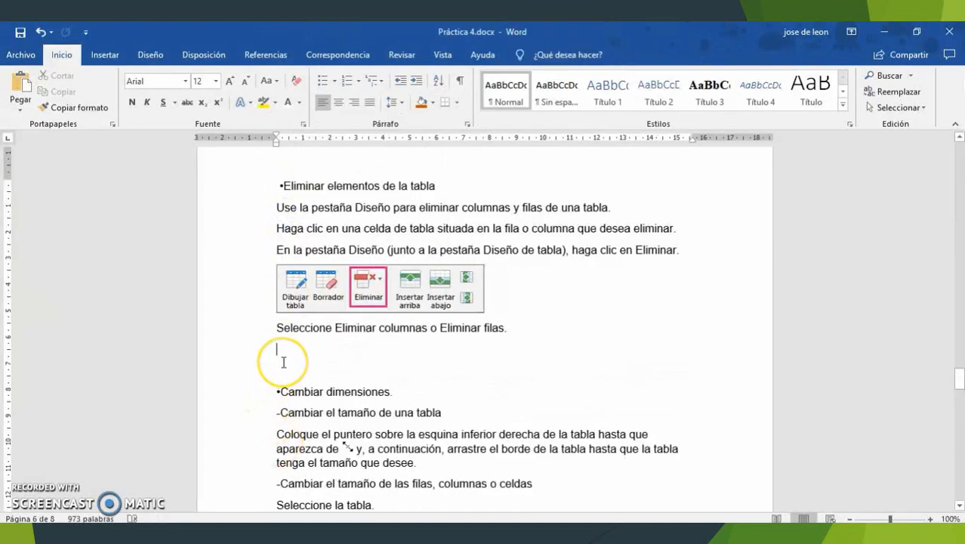
key(ctrl+z)
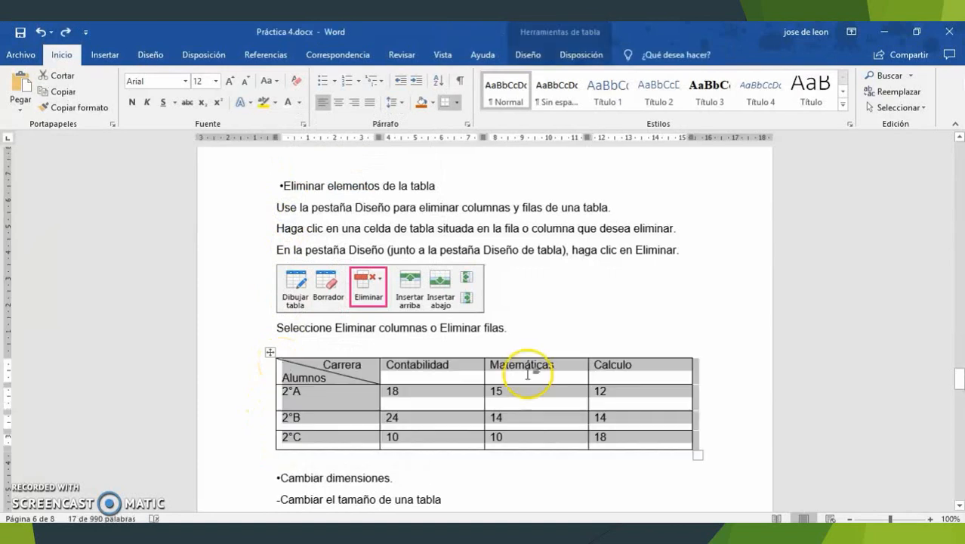
Undo the last value entered for 2°C in the Economia column of the preceding table
click(620, 444)
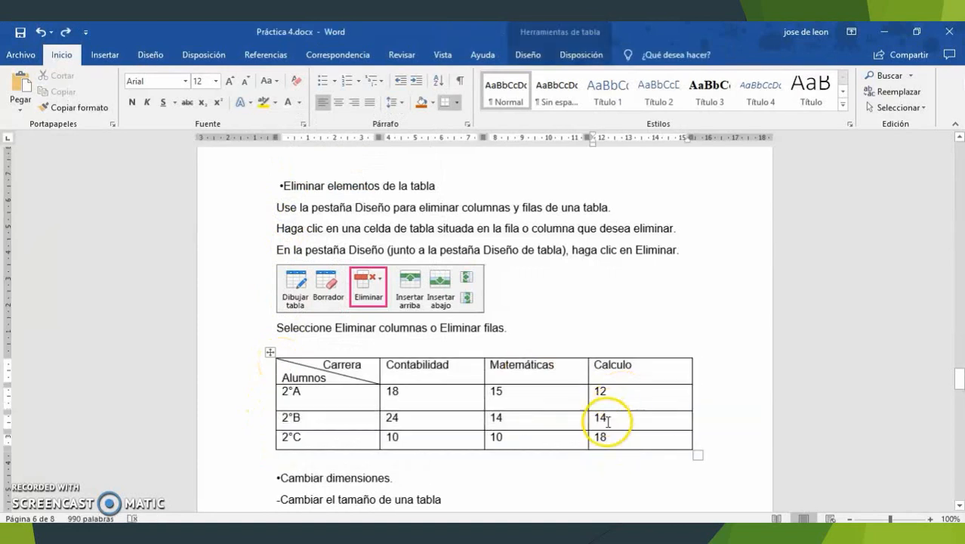
key(ctrl+z)
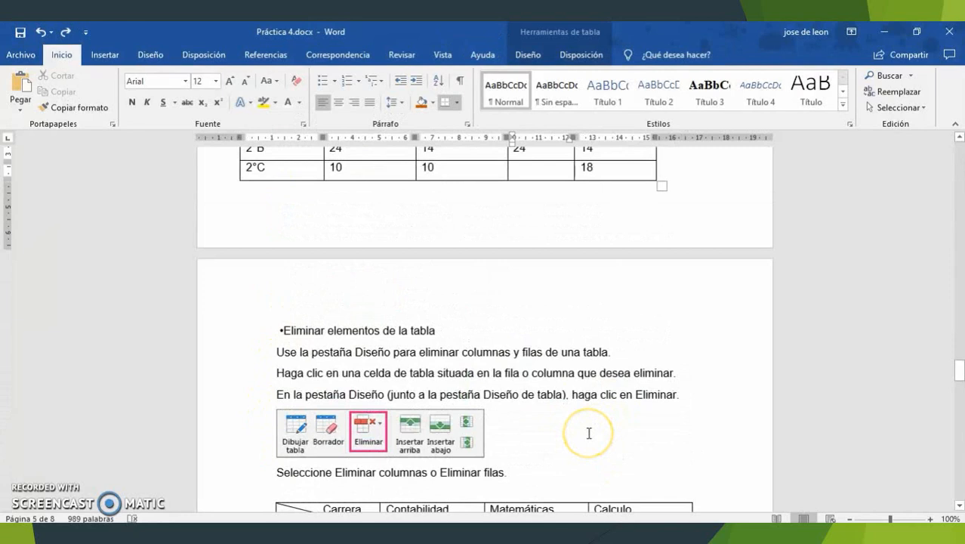
Read the "Cambiar dimensiones" instructions on resizing tables, rows and columns, through to the practice table below them
scroll(589, 423, down, 8)
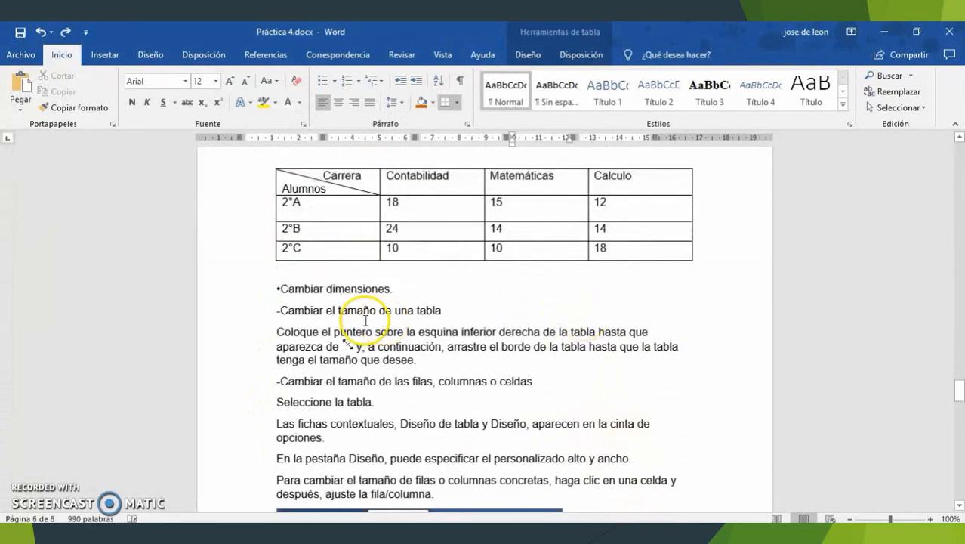
scroll(287, 298, down, 3)
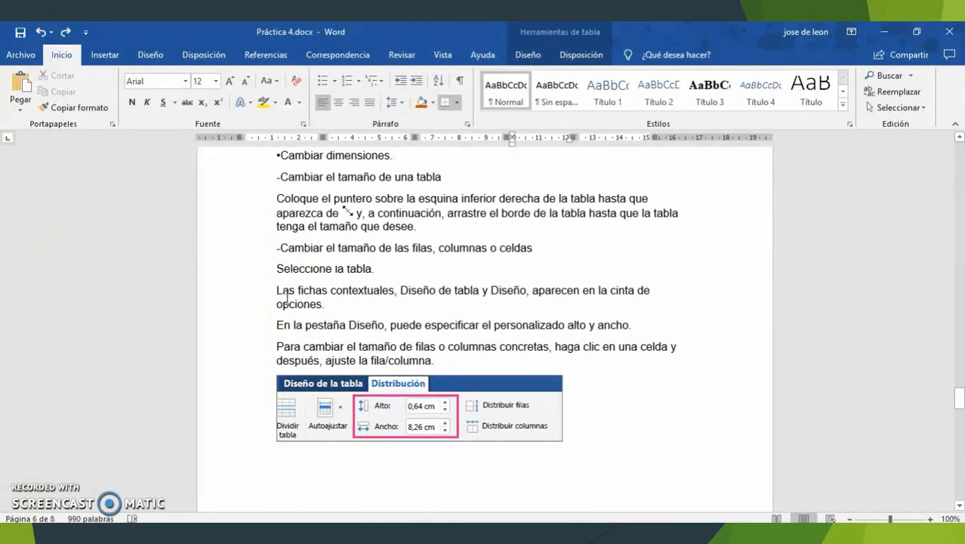
scroll(286, 297, up, 2)
scroll(287, 301, down, 1)
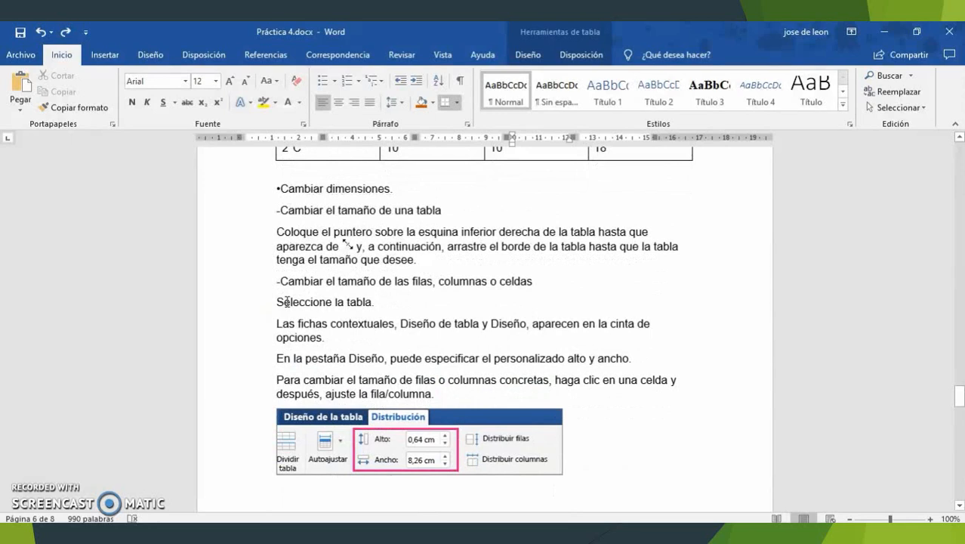
scroll(286, 301, down, 6)
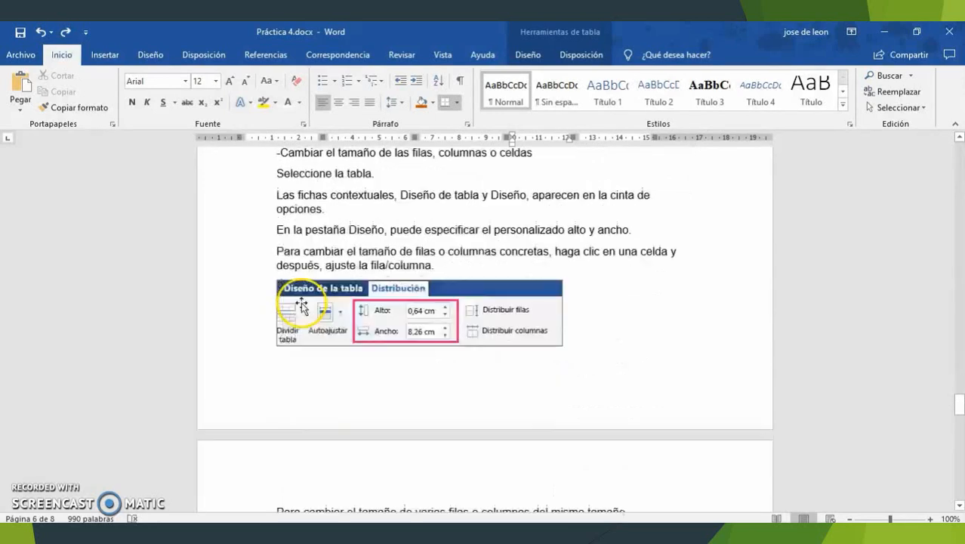
scroll(302, 303, down, 8)
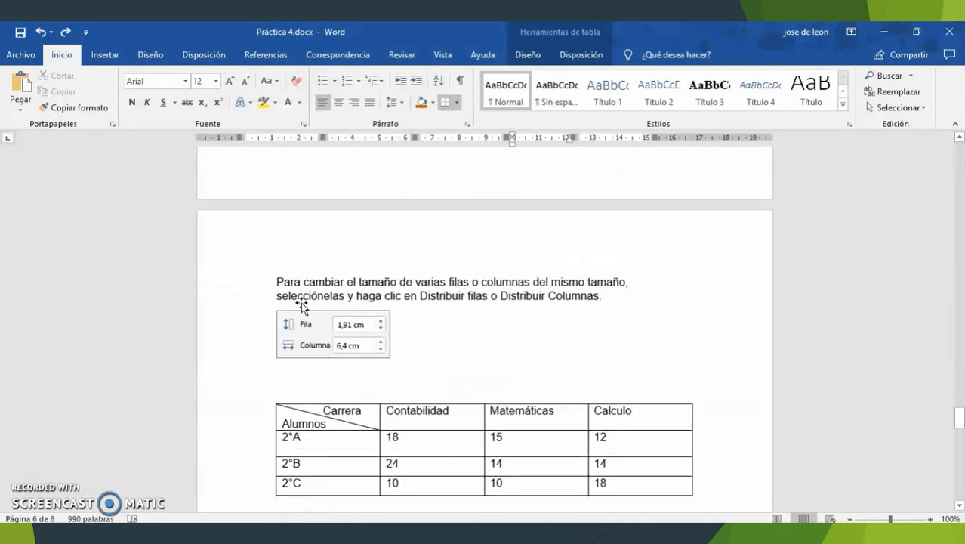
scroll(302, 303, down, 2)
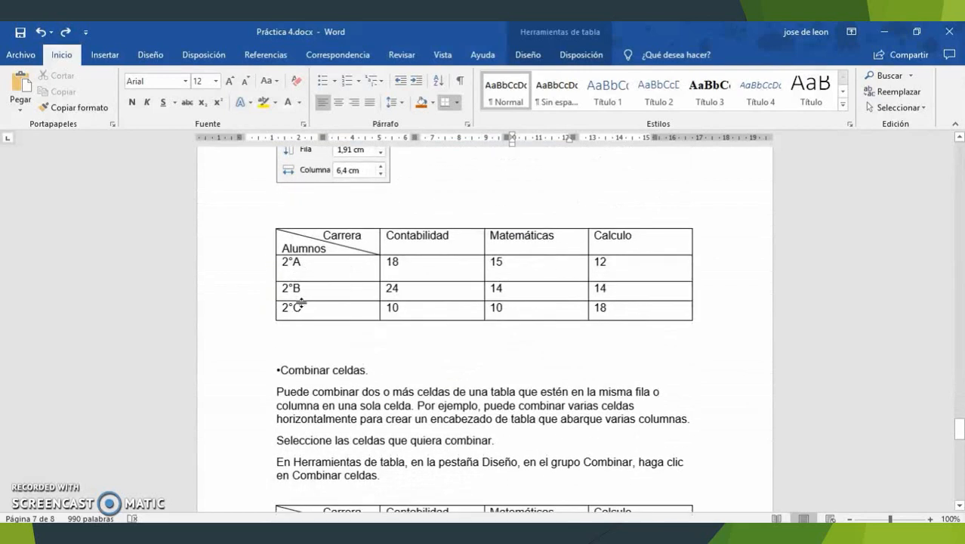
scroll(301, 303, down, 1)
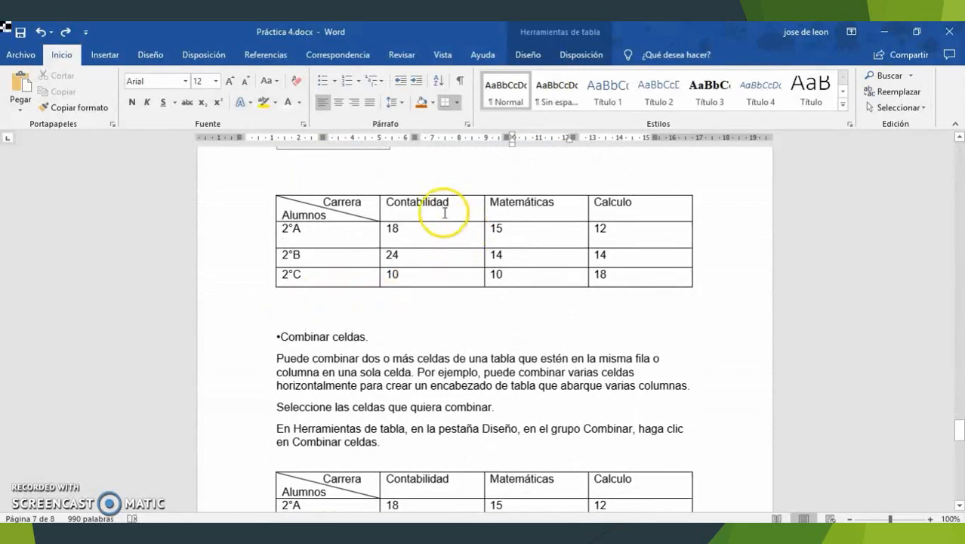
Set the header row's height to 1.3 cm in the table above the "Combinar celdas" heading
click(564, 210)
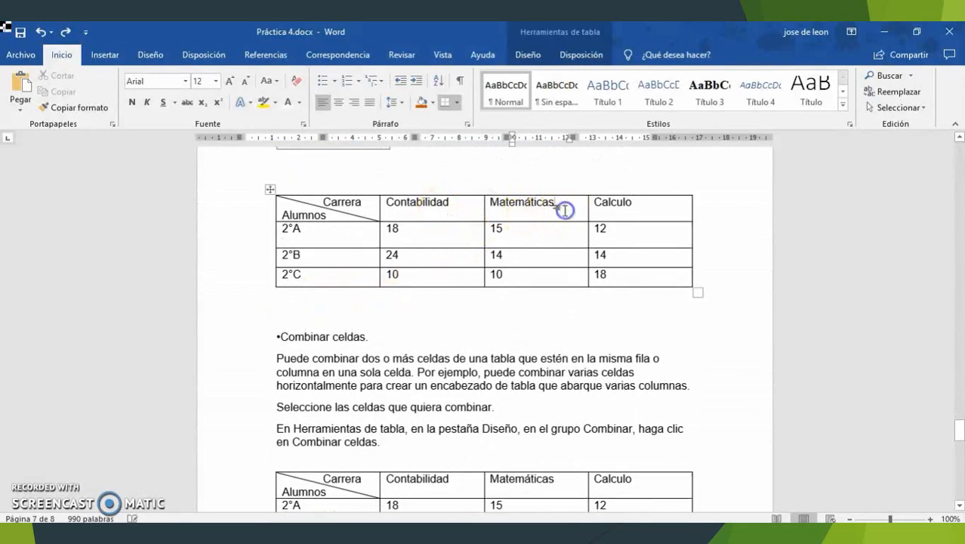
click(581, 57)
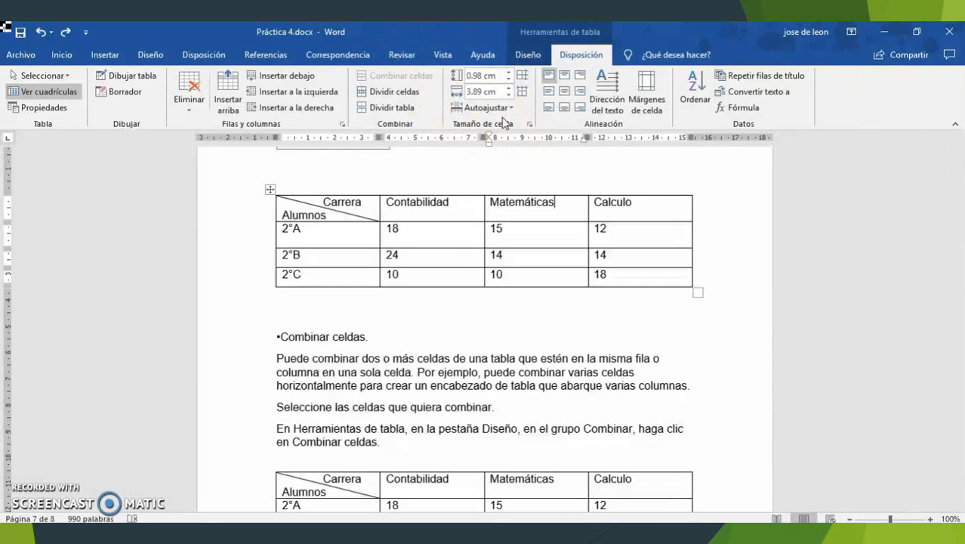
click(510, 73)
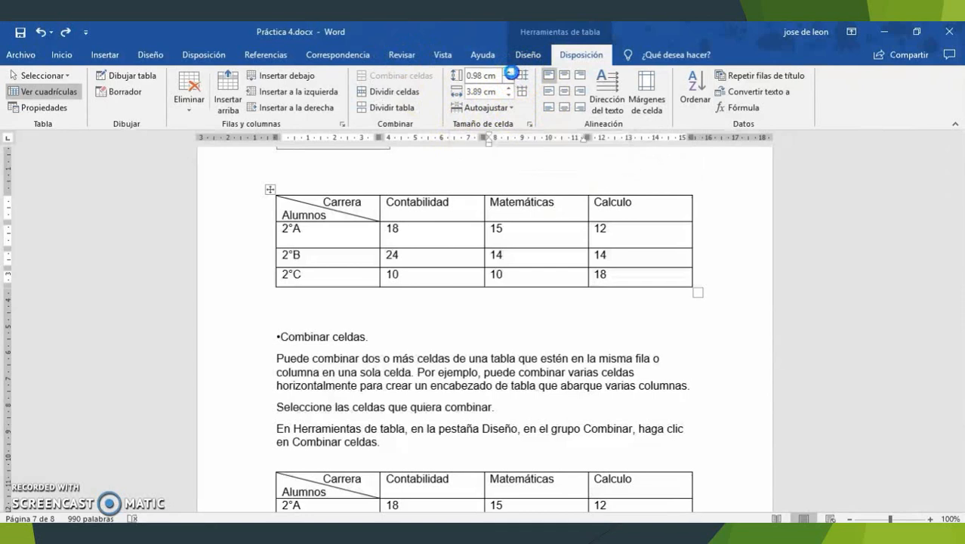
click(510, 73)
click(511, 73)
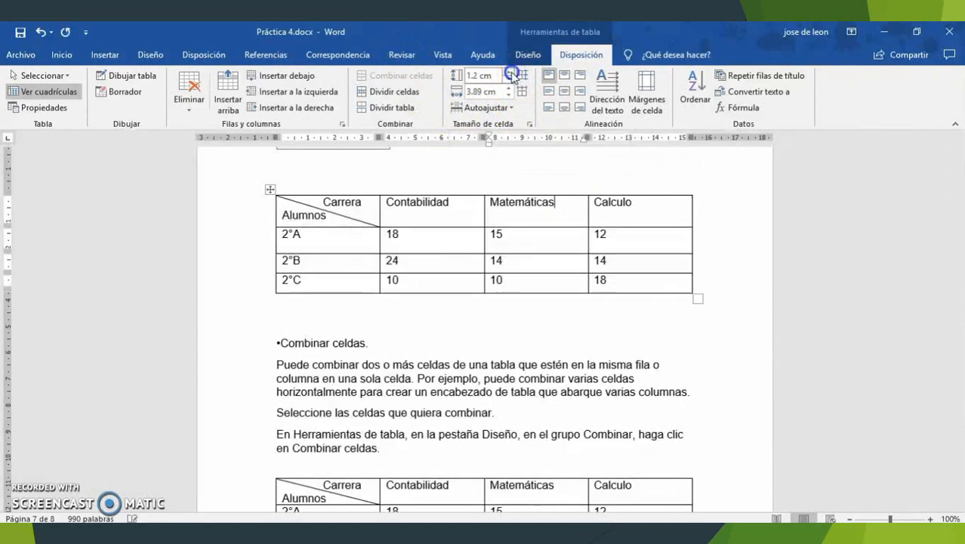
click(511, 72)
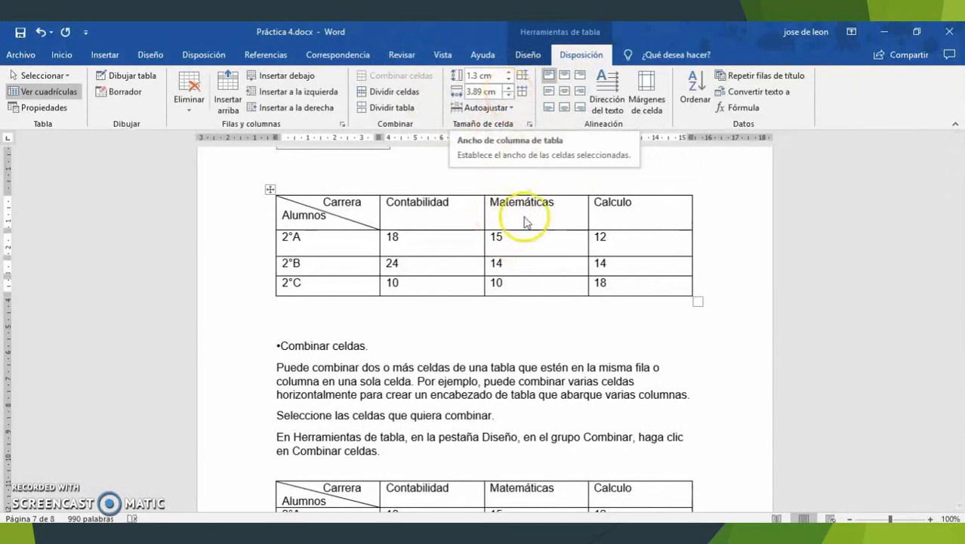
Set the Contabilidad column's width to 4.2 cm in the same table
click(432, 242)
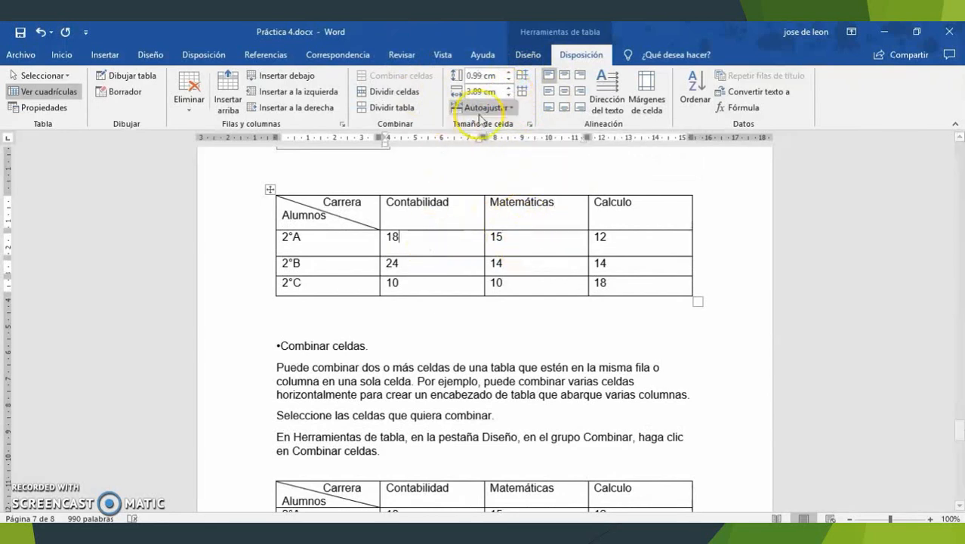
click(511, 87)
click(510, 88)
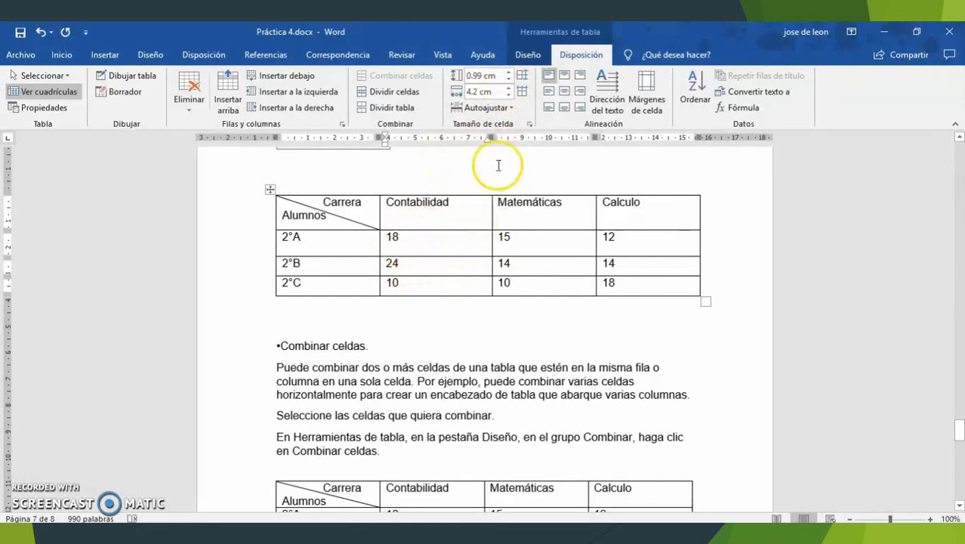
Try autofitting the table's columns to their contents, and undo the autofit
click(497, 108)
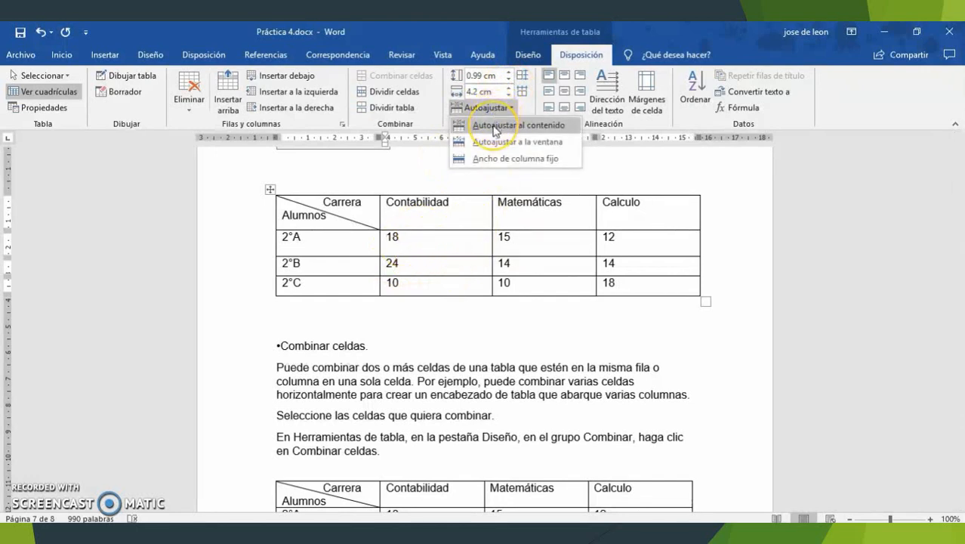
click(495, 126)
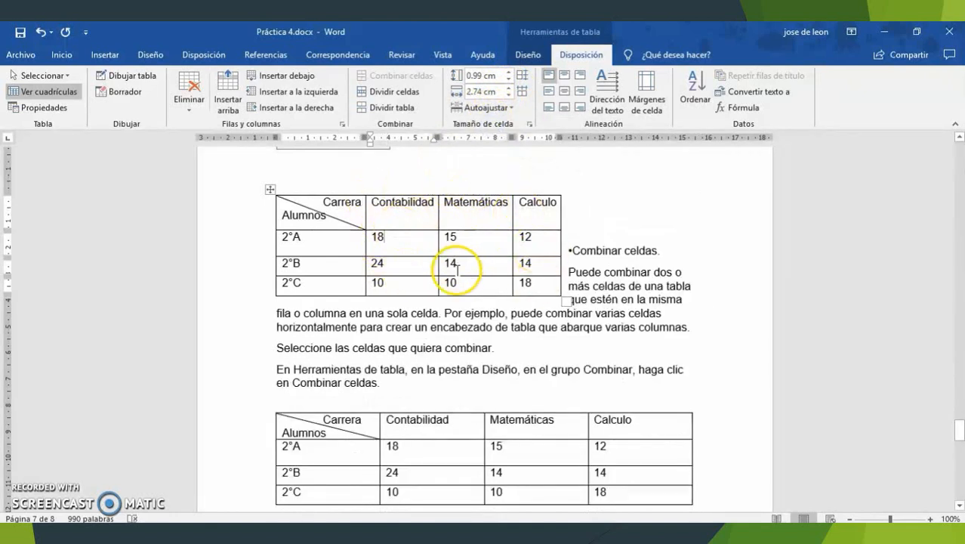
key(ctrl+z)
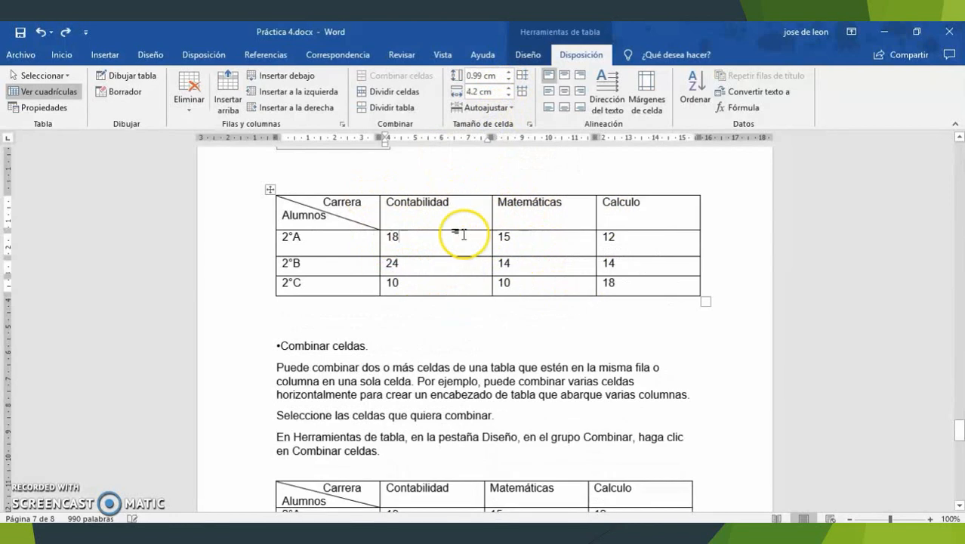
Distribute the table's rows evenly in height and its columns evenly in width
click(523, 77)
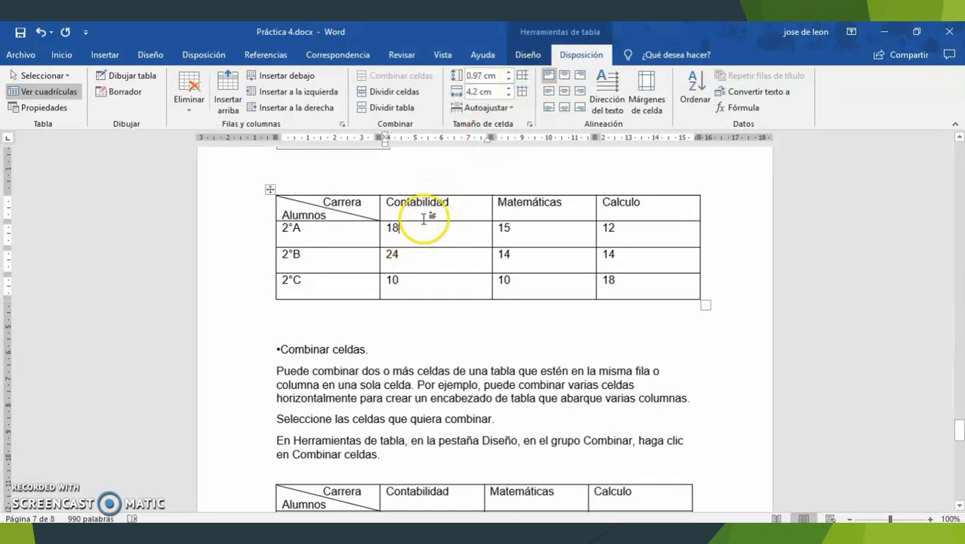
click(523, 91)
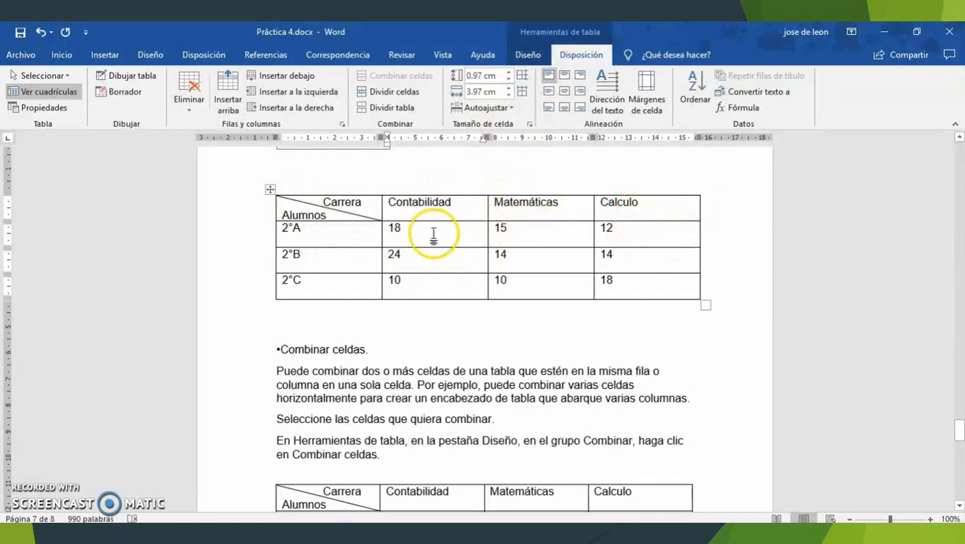
Review the resizing instructions again and examine the "Combinar celdas" section with its practice table
scroll(433, 237, up, 2)
scroll(435, 234, up, 10)
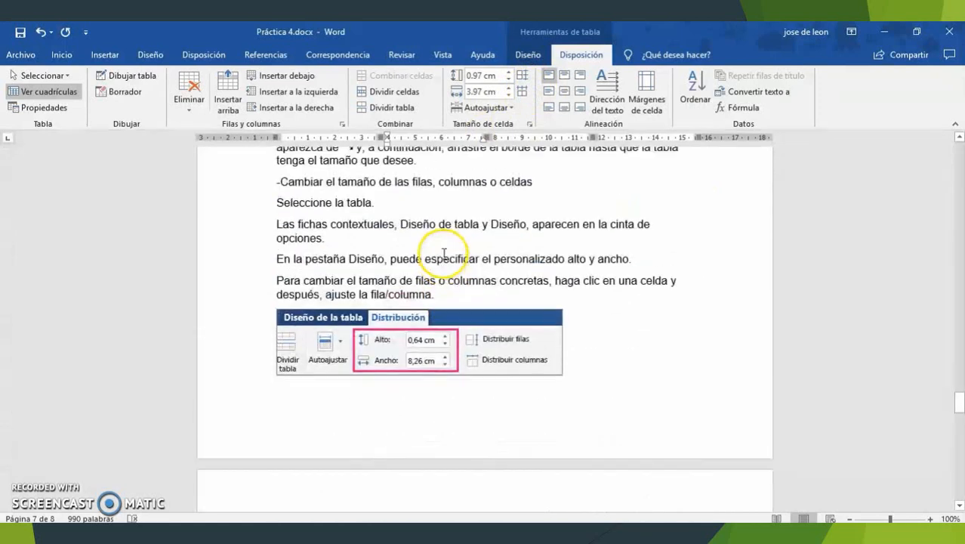
scroll(330, 157, up, 1)
scroll(302, 194, down, 9)
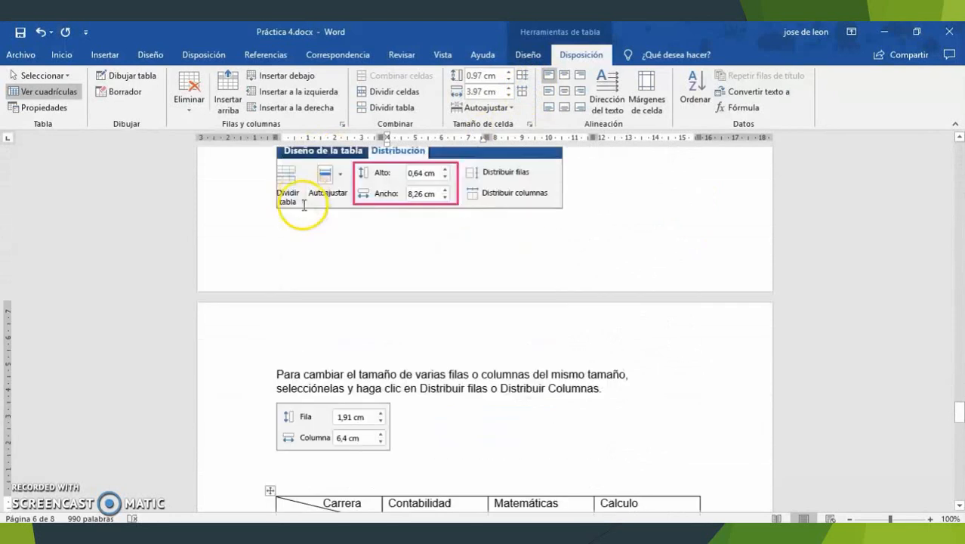
scroll(302, 205, down, 3)
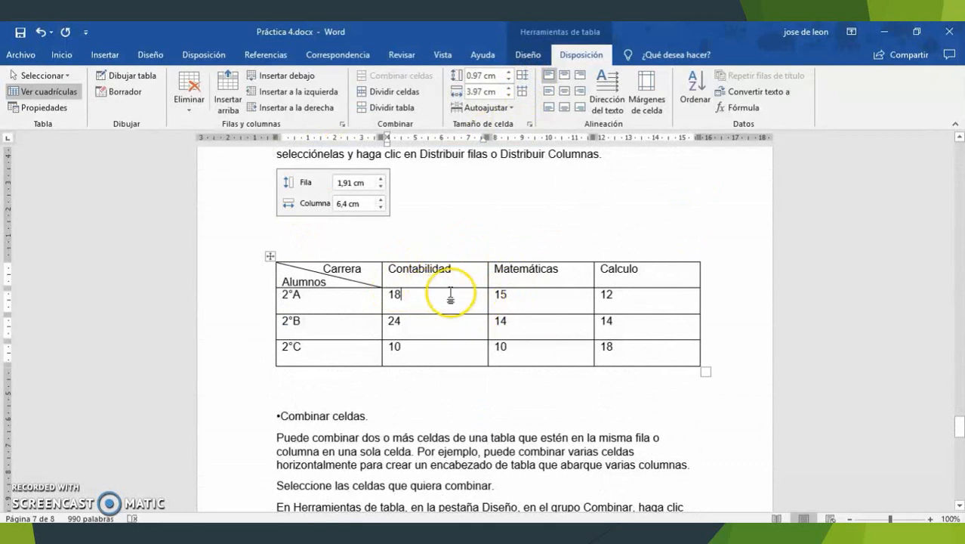
scroll(434, 308, down, 2)
scroll(434, 309, down, 3)
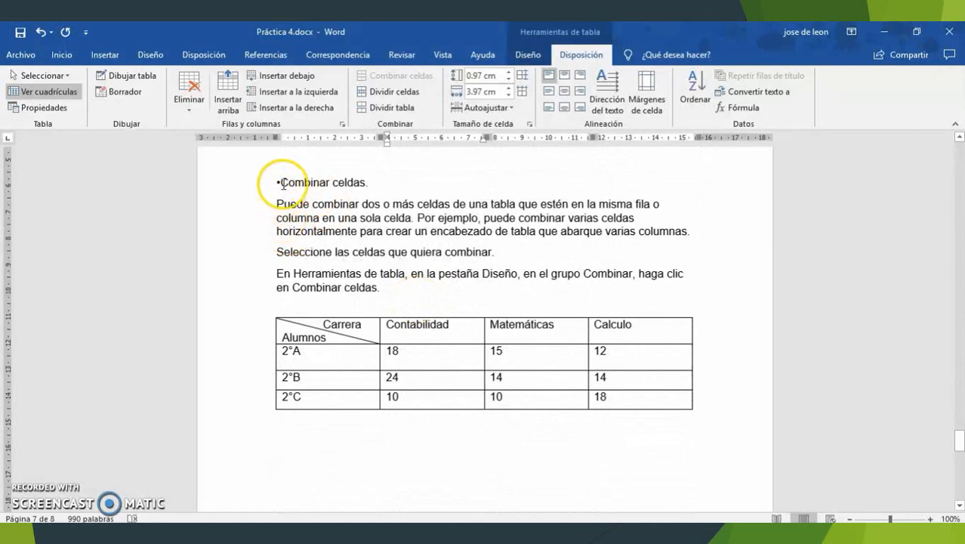
Merge the Contabilidad and Matemáticas header cells in the "Combinar celdas" table and replace their text with "Economia"
click(441, 362)
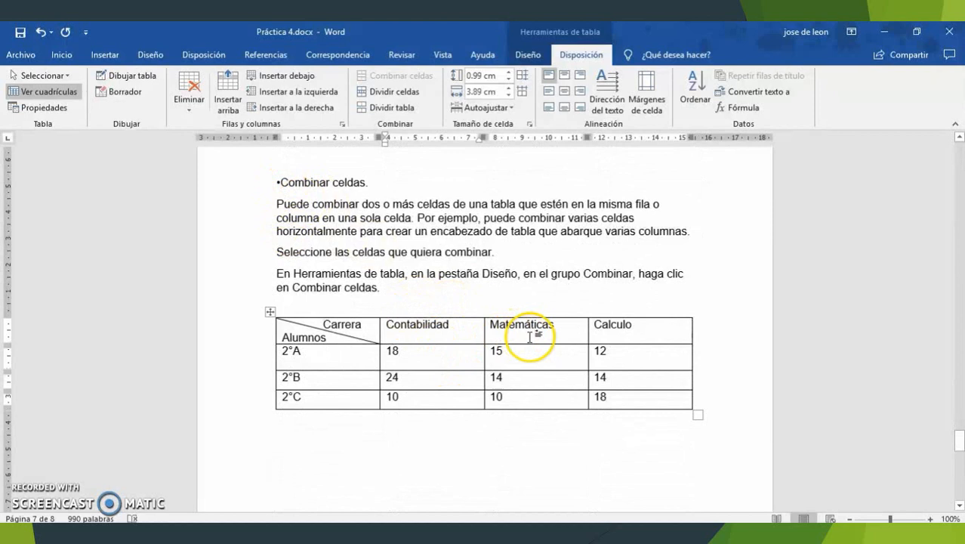
drag(573, 333, 448, 334)
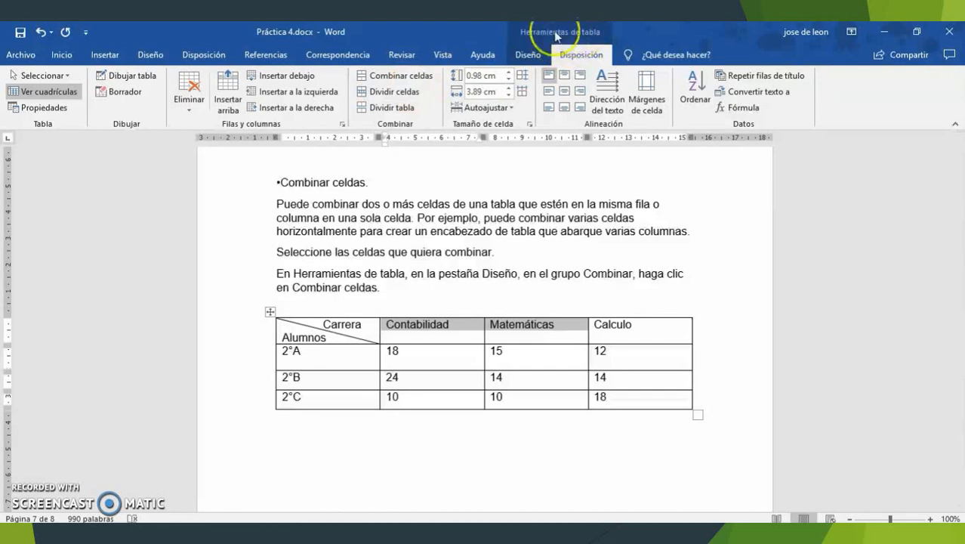
click(420, 81)
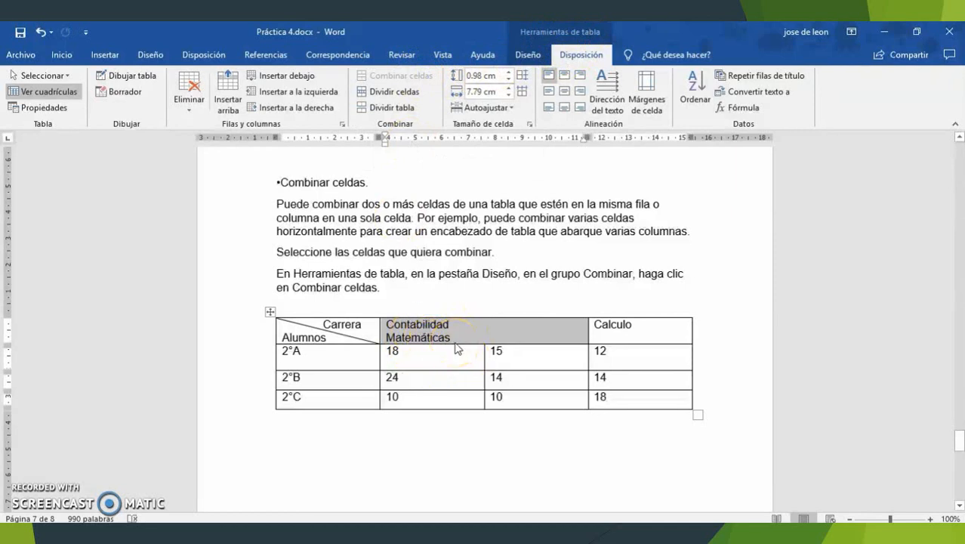
text(E onom)
key(BackSpace)
key(BackSpace)
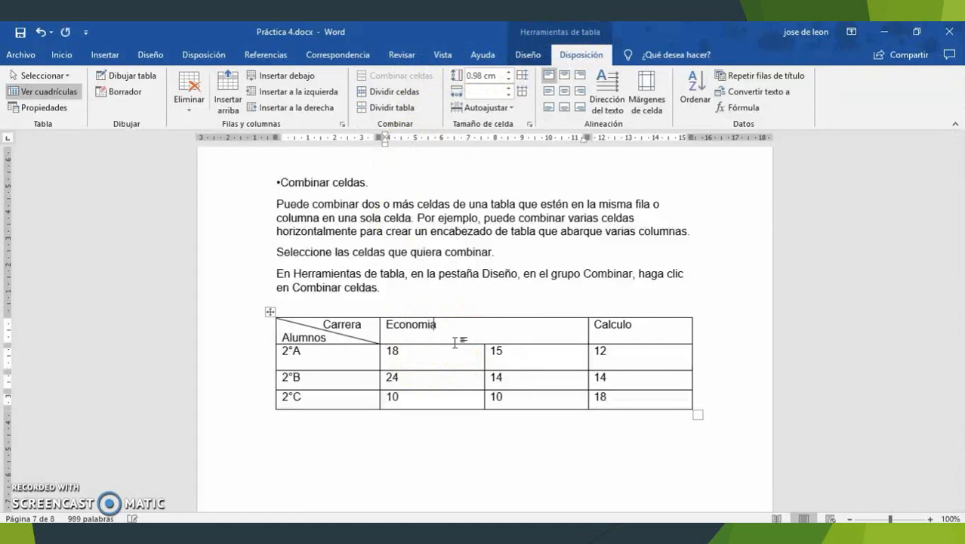
Merge the two cells under Economia into one in each of the rows 2°A, 2°B and 2°C
drag(564, 362, 445, 353)
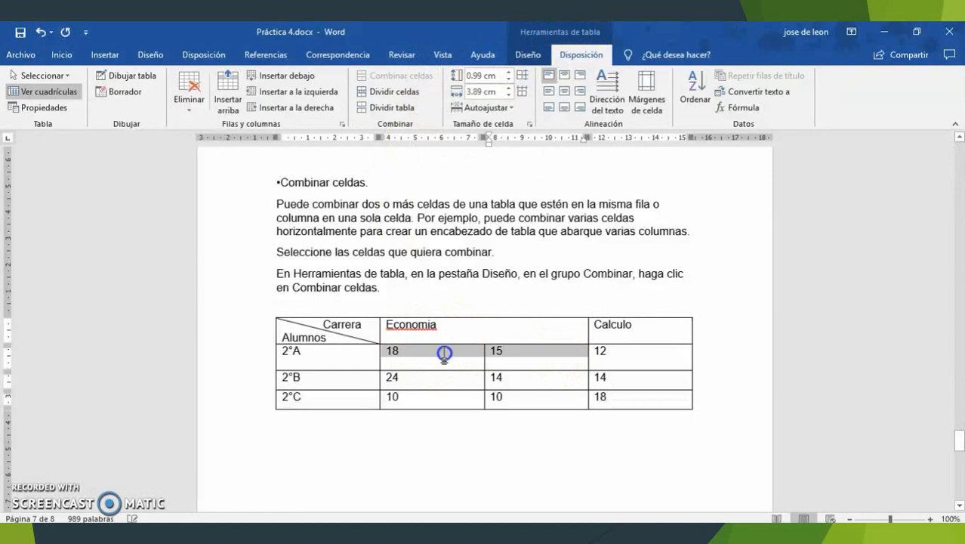
click(528, 358)
drag(477, 353, 432, 351)
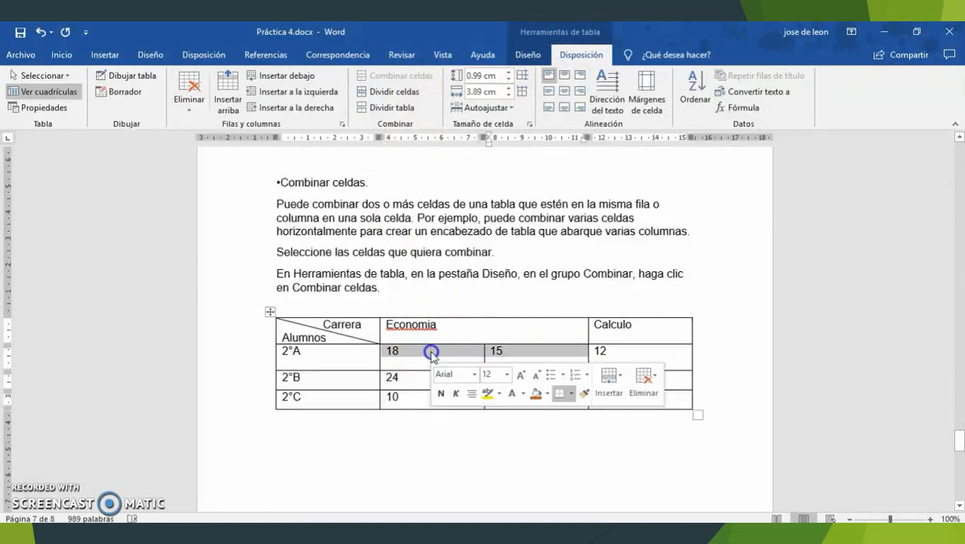
click(406, 76)
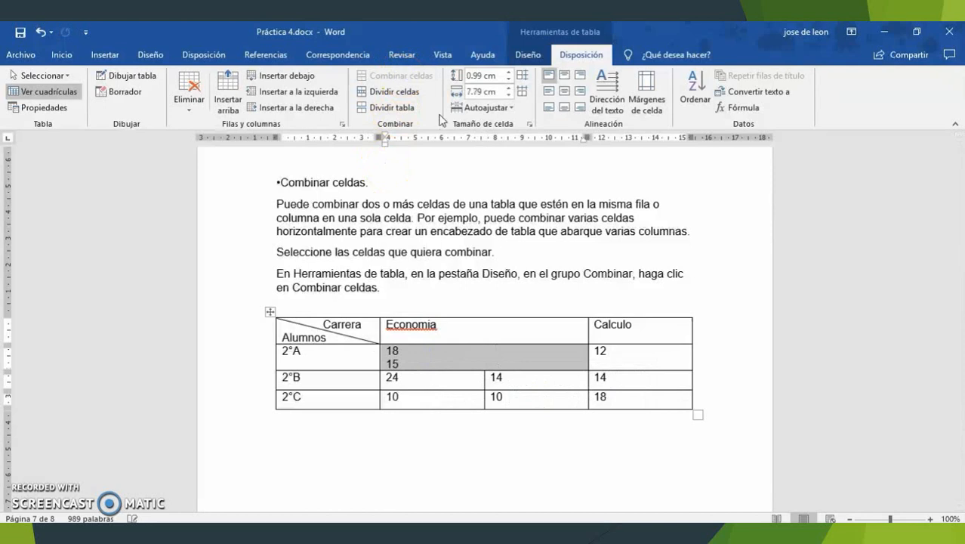
drag(478, 373, 455, 376)
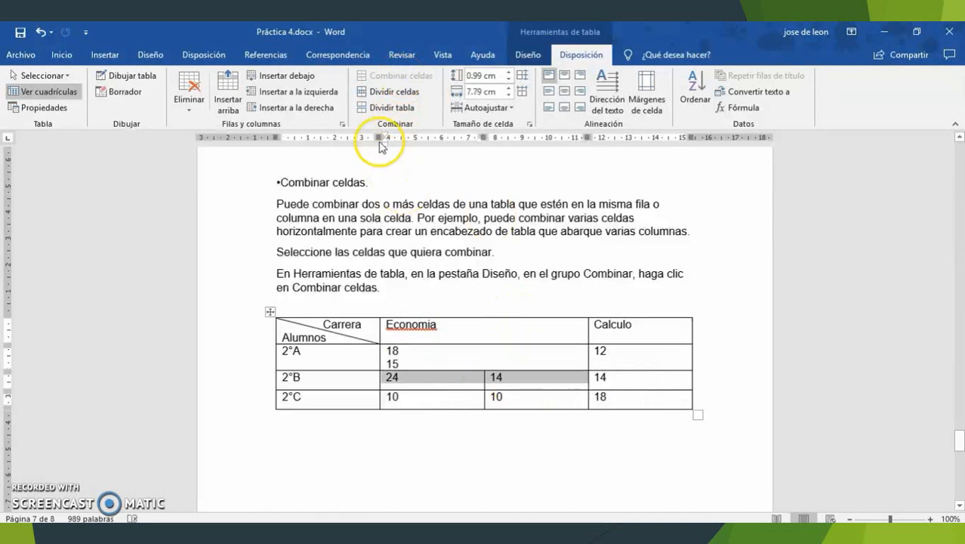
click(395, 76)
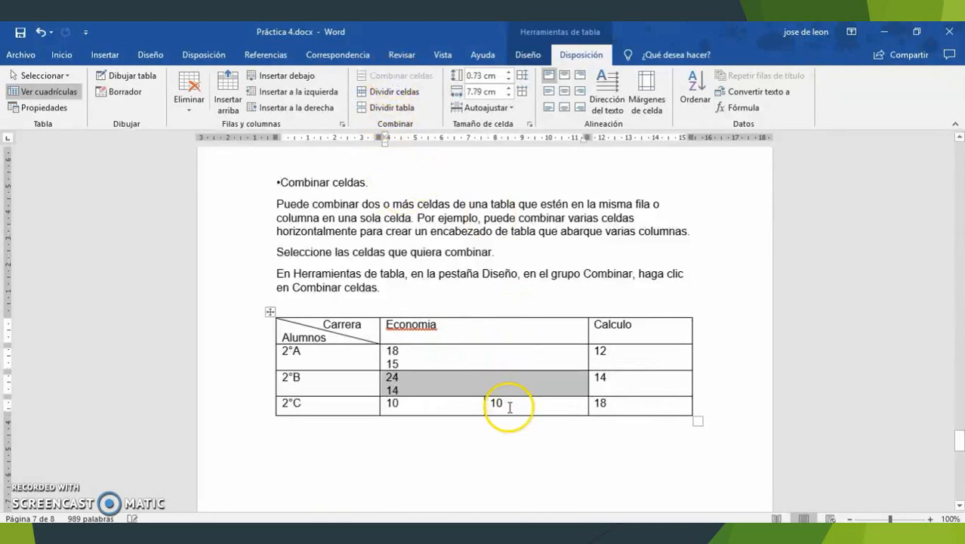
drag(504, 404, 460, 404)
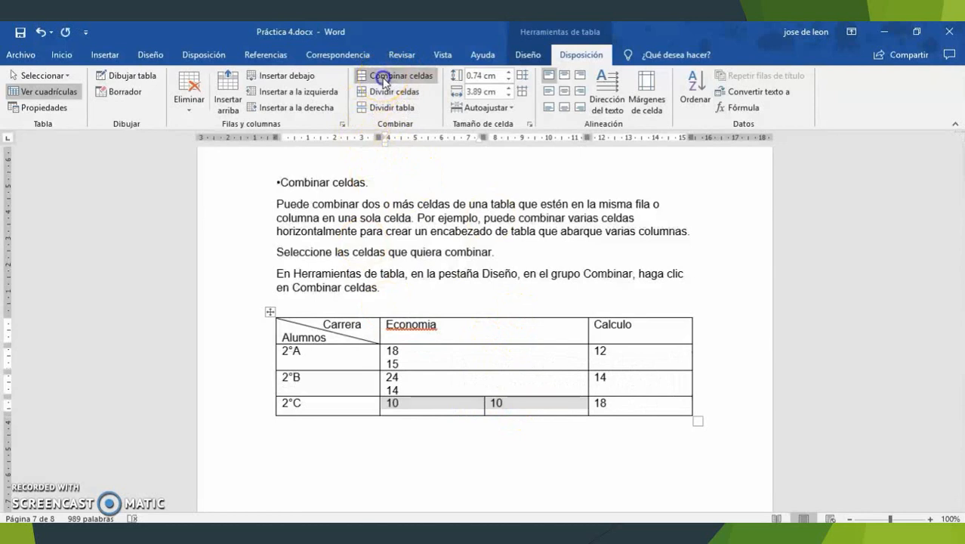
click(382, 75)
Delete the second number in each merged cell, leaving only 18, 24 and 10 under Economia
click(423, 417)
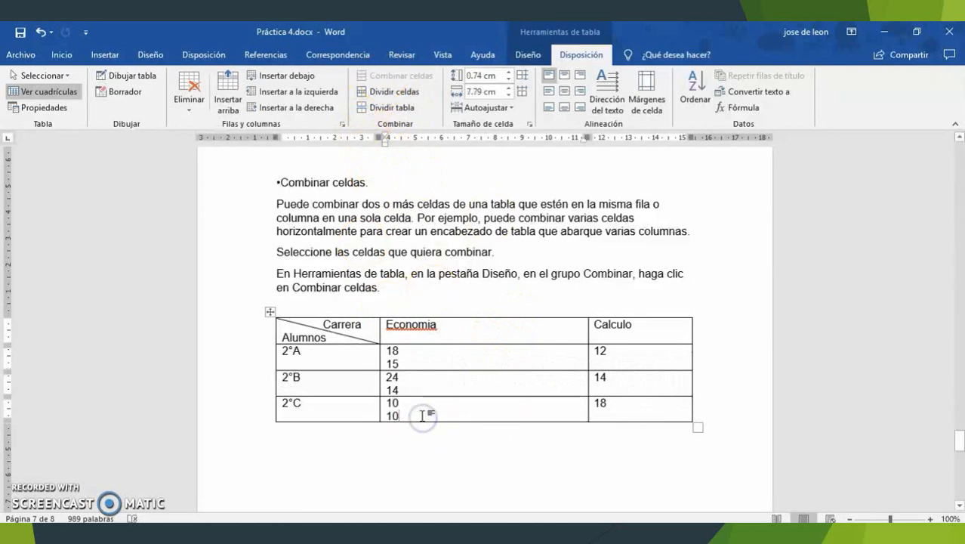
key(BackSpace)
key(BackSpace)
click(415, 391)
key(BackSpace)
key(BackSpace)
click(411, 363)
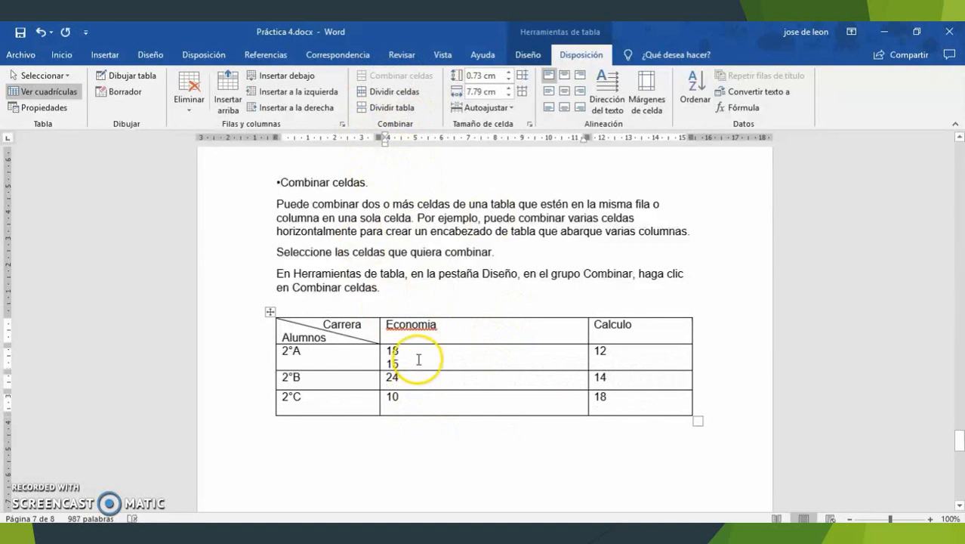
key(BackSpace)
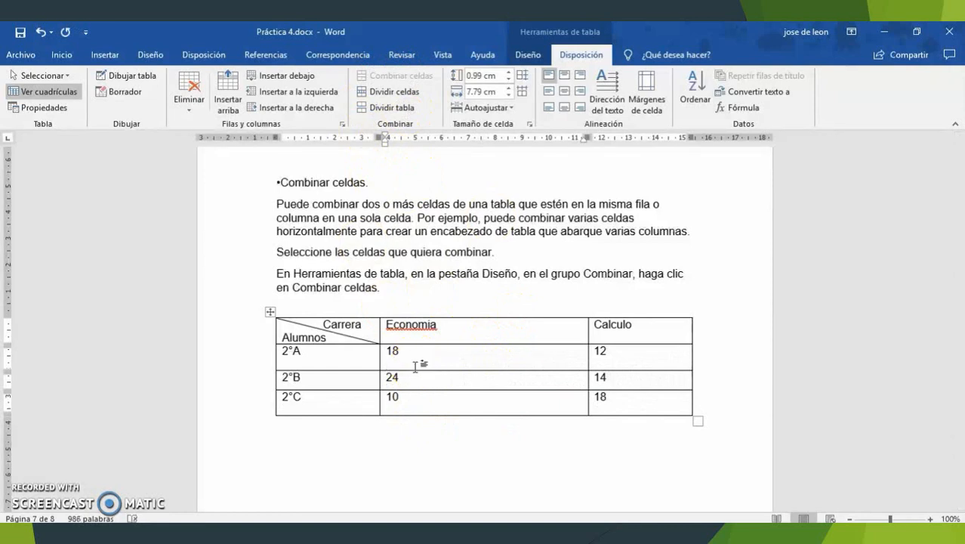
Centre the 18 in its merged cell and align the 24 to the centre right of its cell
click(564, 90)
click(470, 384)
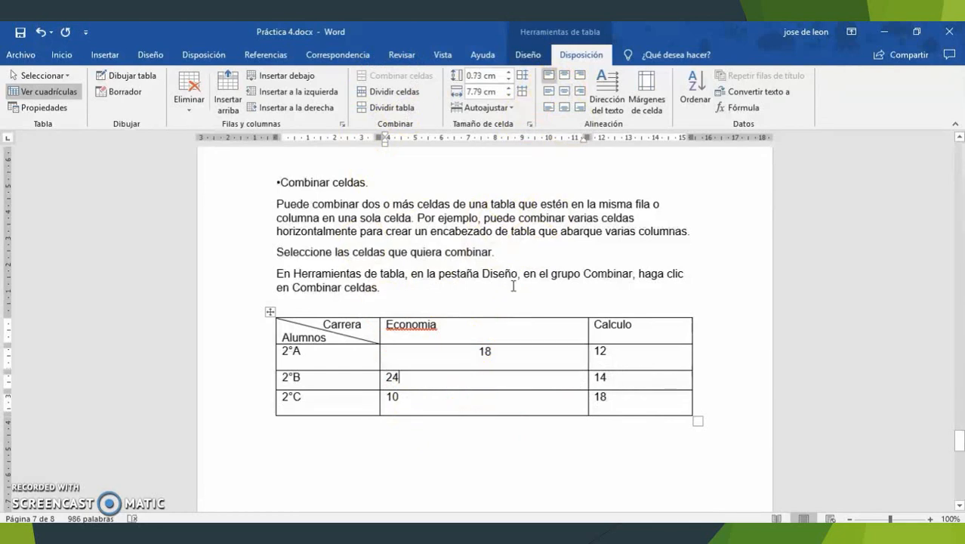
click(579, 91)
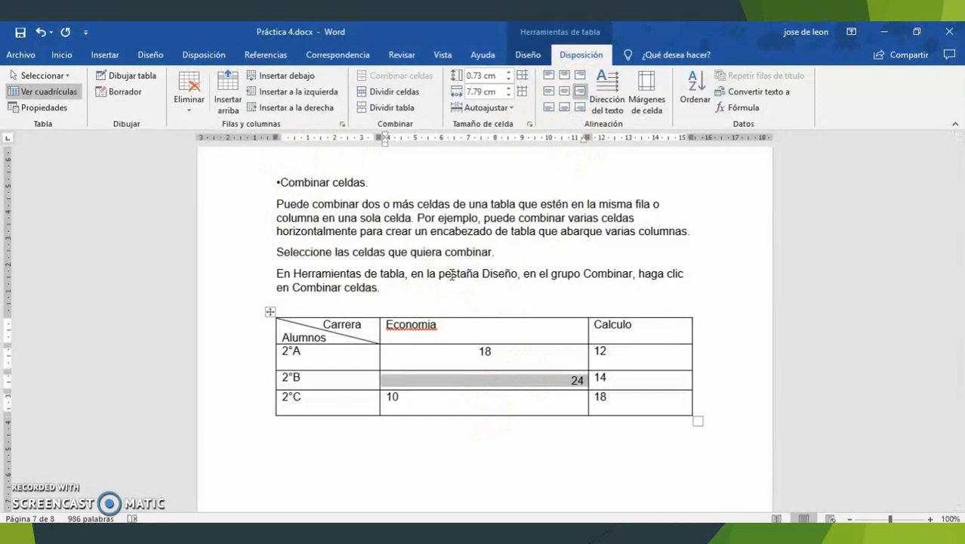
Split the Economía column's cells in the "Dividir celdas" table into 2 columns and 4 rows, merging the cells before splitting
scroll(451, 275, up, 3)
scroll(451, 274, down, 10)
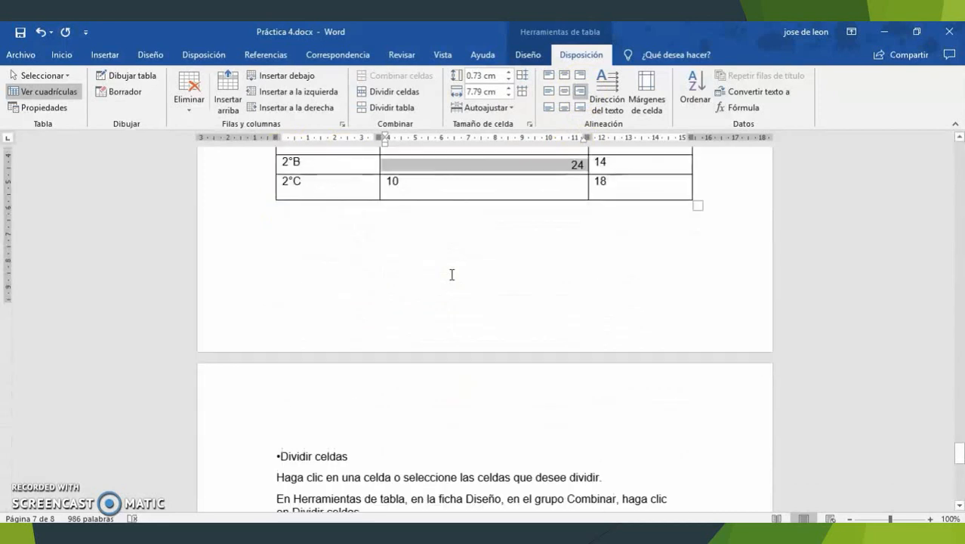
scroll(451, 274, down, 5)
click(404, 282)
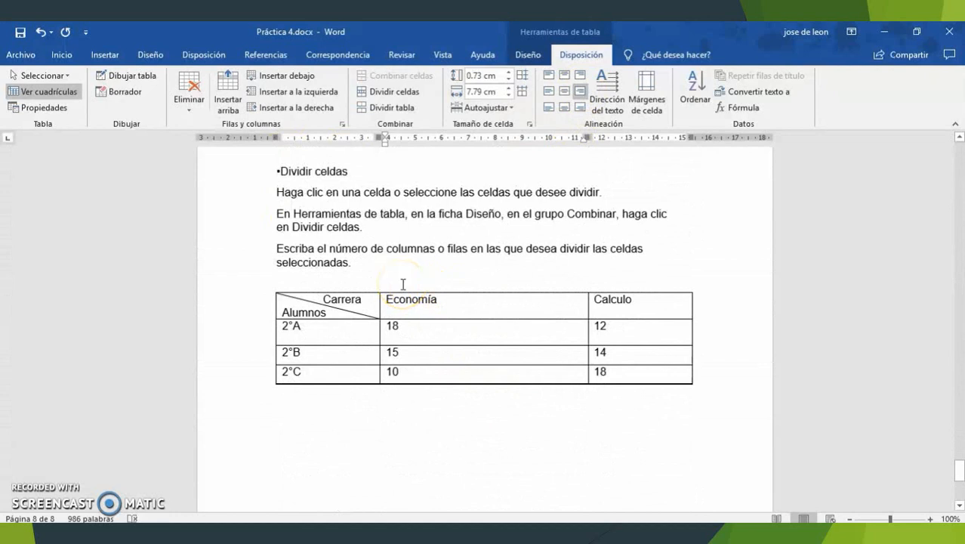
click(467, 315)
click(469, 314)
click(456, 308)
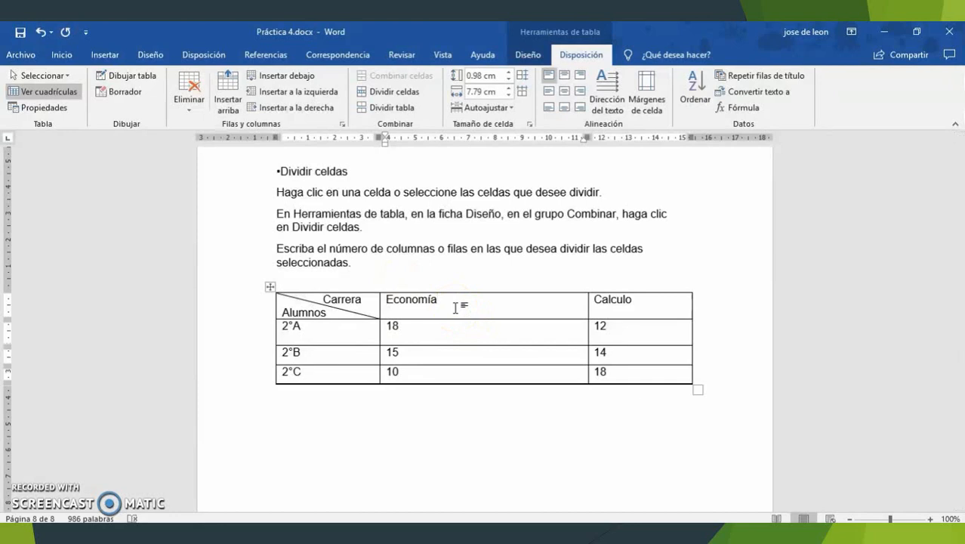
click(458, 309)
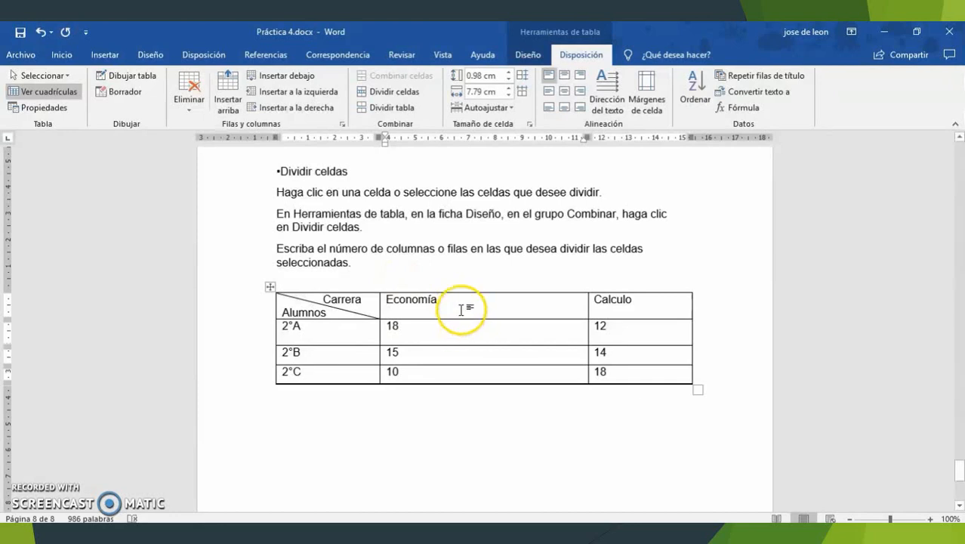
drag(461, 310, 461, 375)
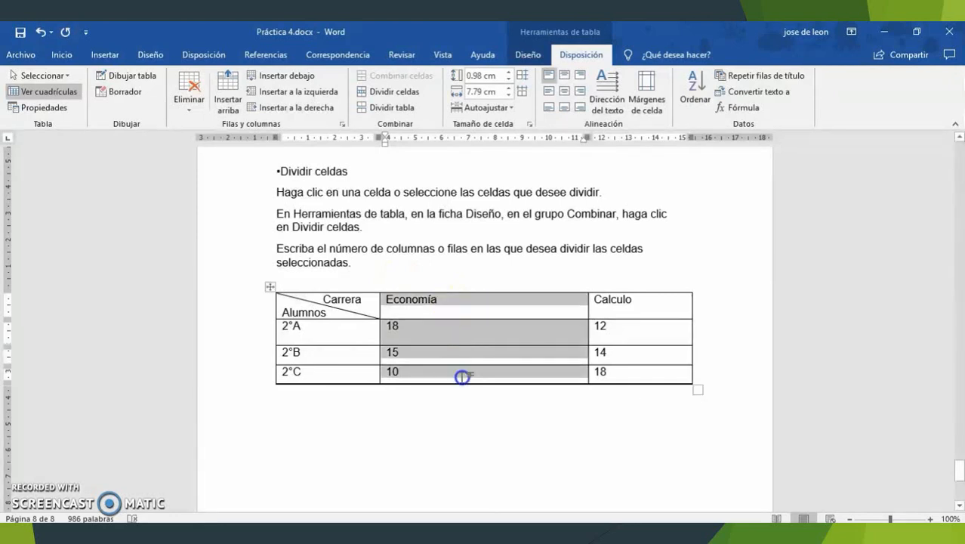
click(401, 93)
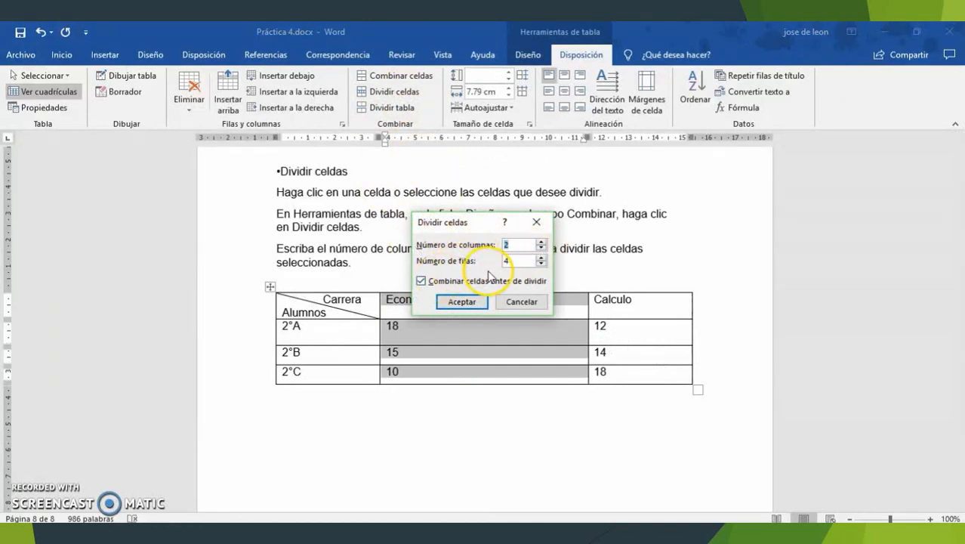
click(464, 301)
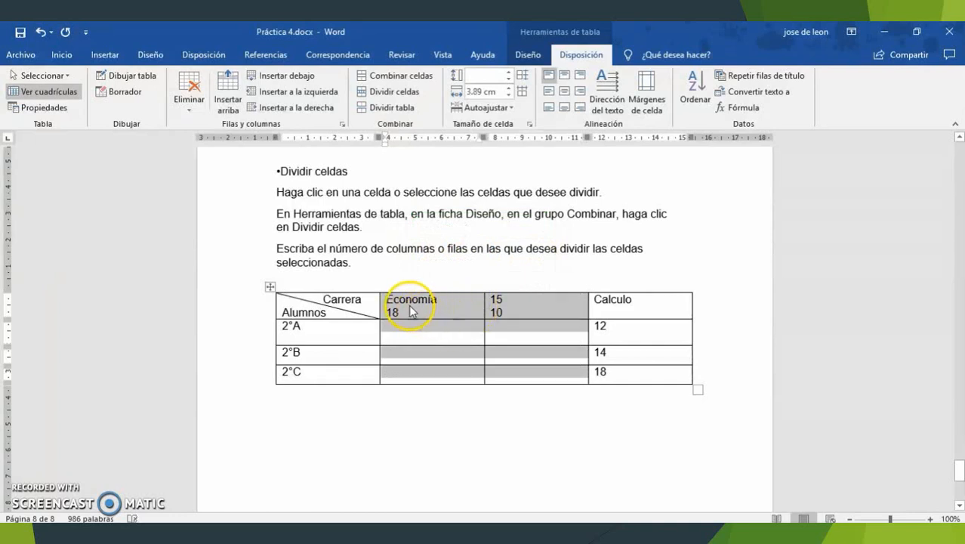
Replace the numbers in the new header cell with "Contabilidad" and delete the 18 beneath Economía
click(551, 305)
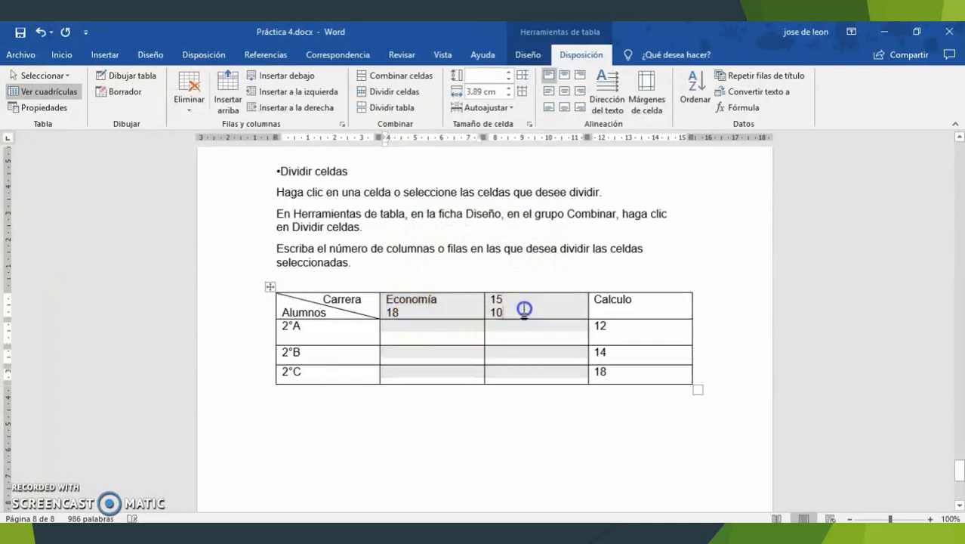
drag(513, 310, 493, 301)
key(Delete)
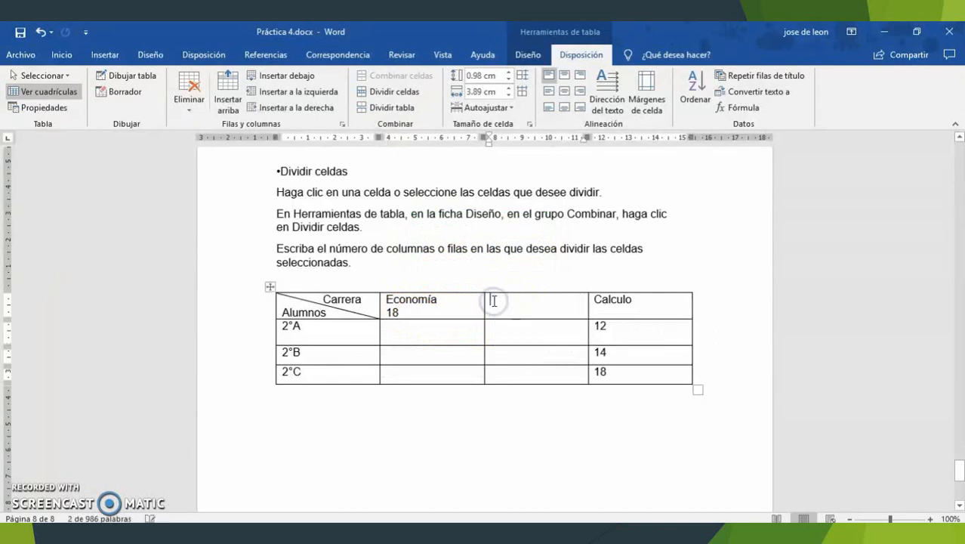
text(Contabilidad)
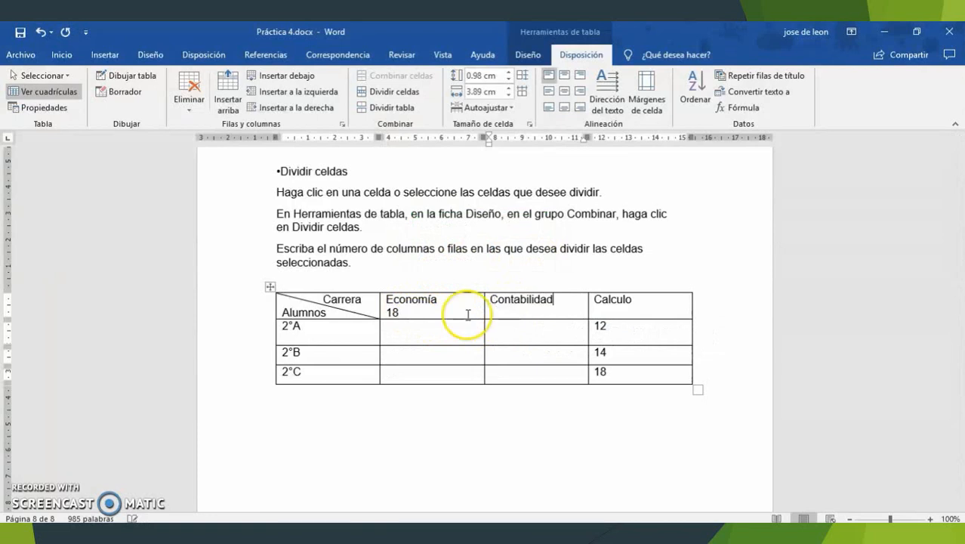
click(416, 316)
key(BackSpace)
key(BackSpace)
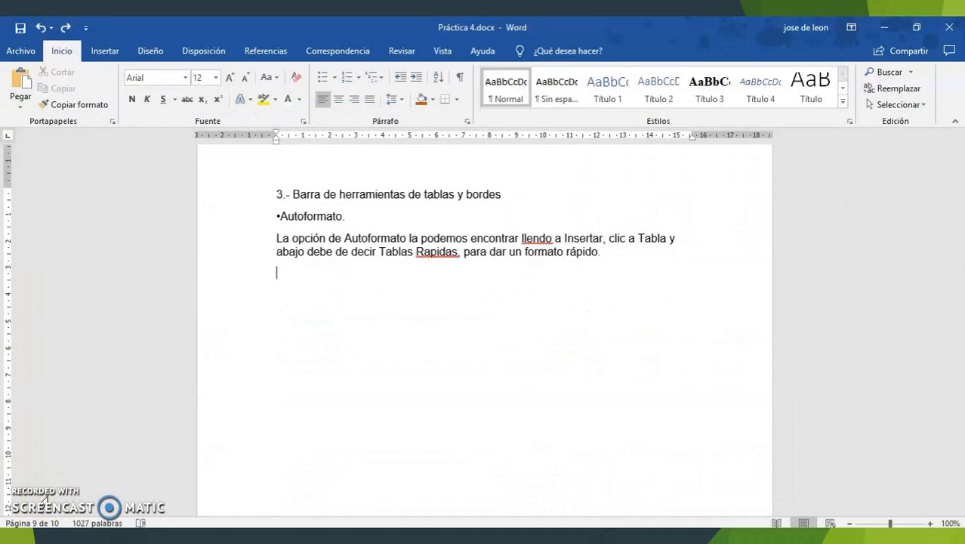
Insert the "Lista tabular" quick table below the Autoformato paragraph
click(120, 55)
click(117, 97)
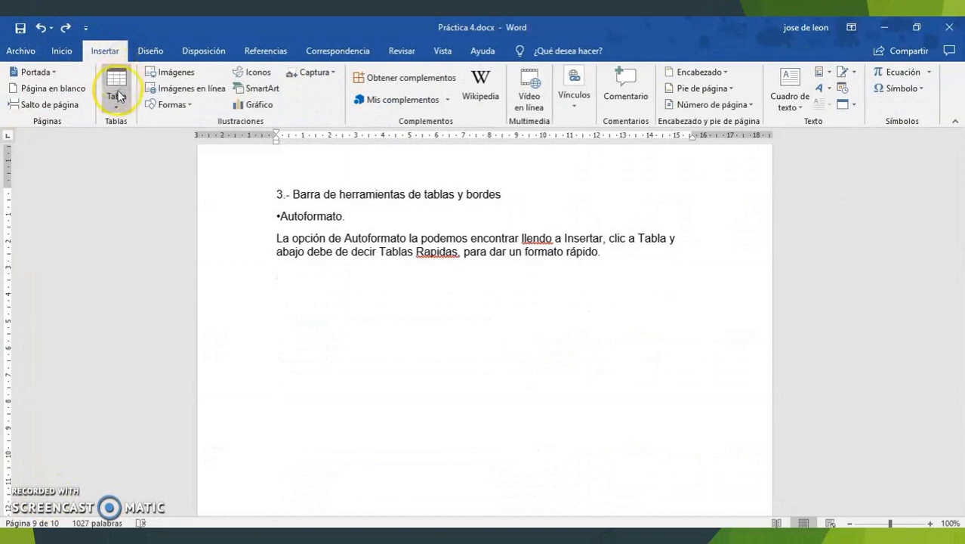
click(117, 98)
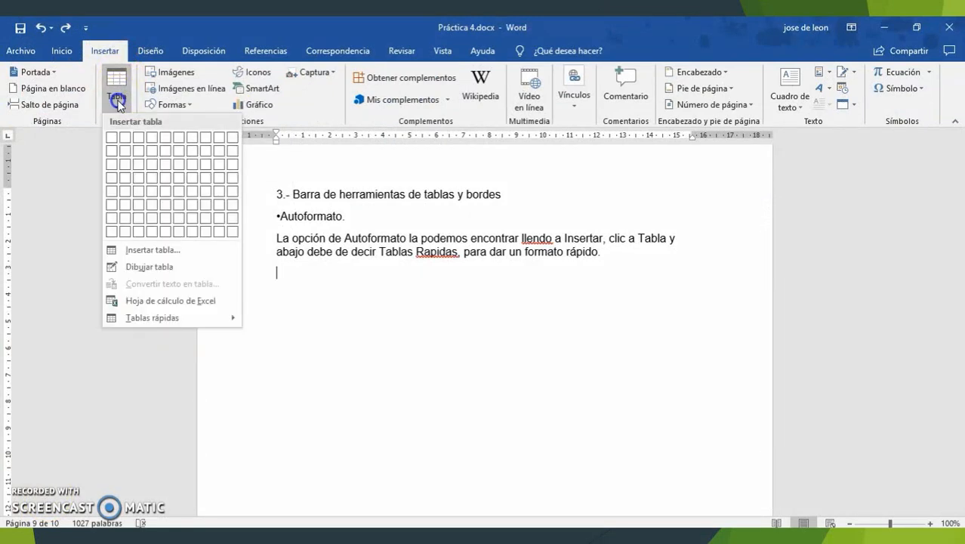
click(145, 318)
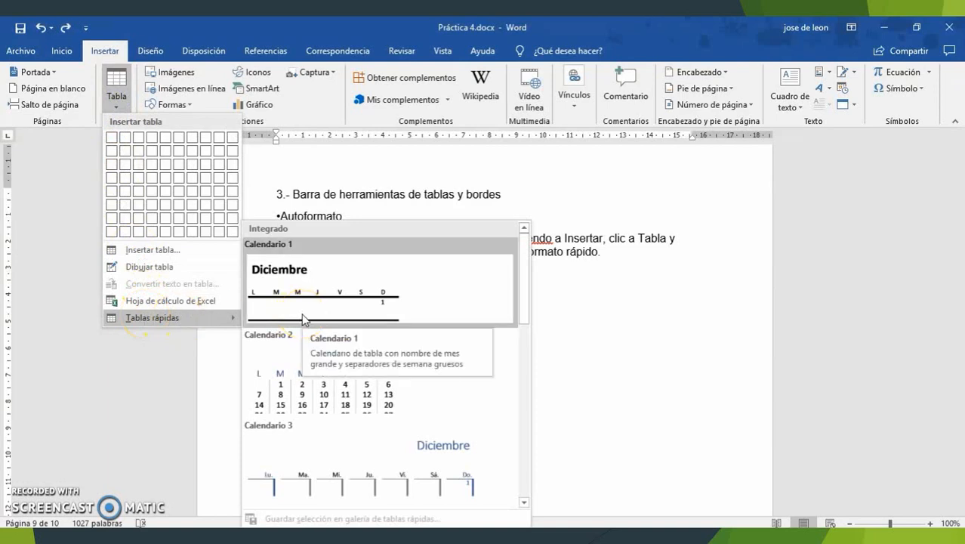
scroll(303, 319, down, 10)
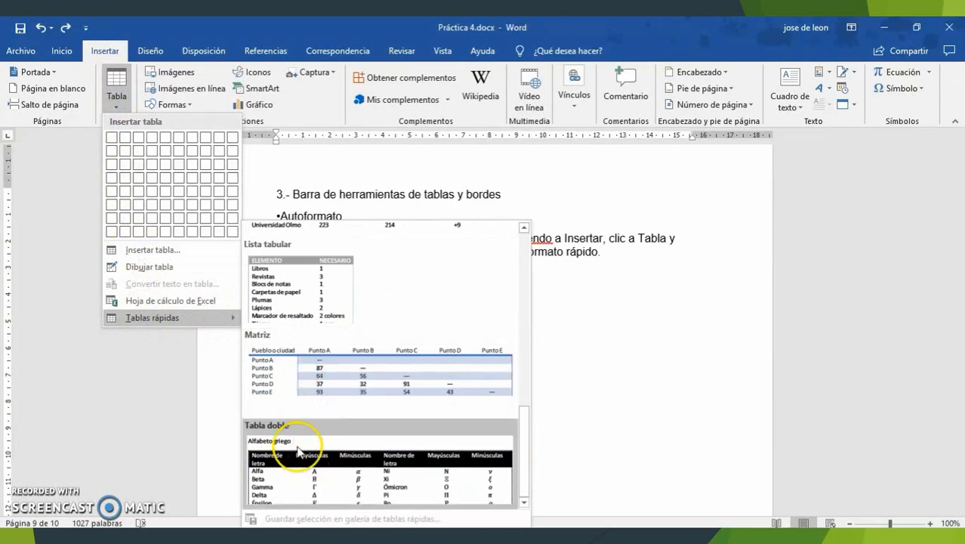
click(290, 301)
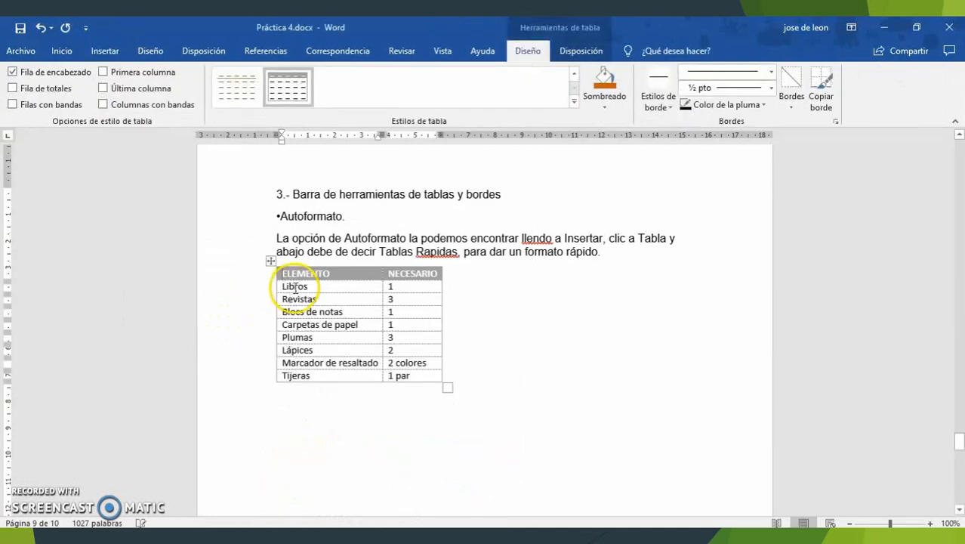
Apply the first plain style of the "Tablas de lista" group to the inserted quick table
click(574, 101)
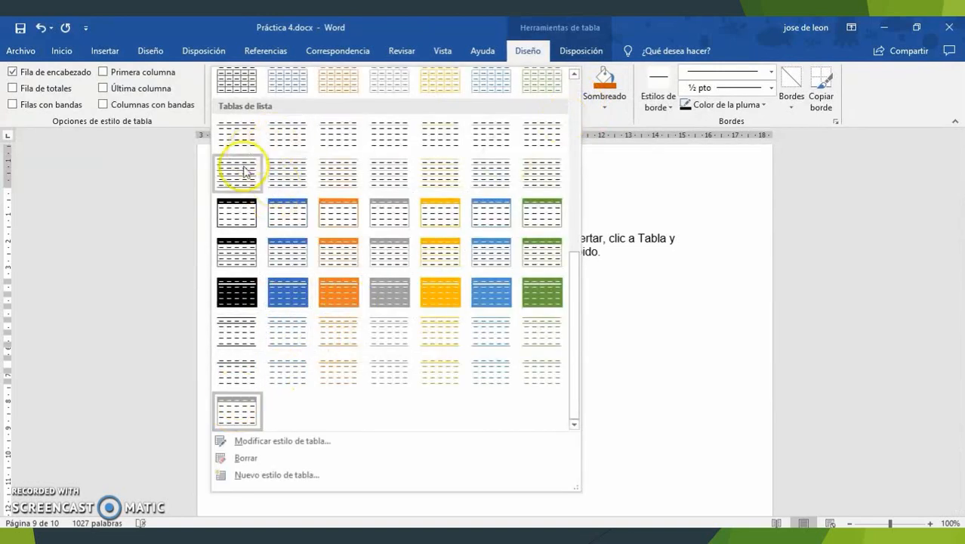
click(240, 131)
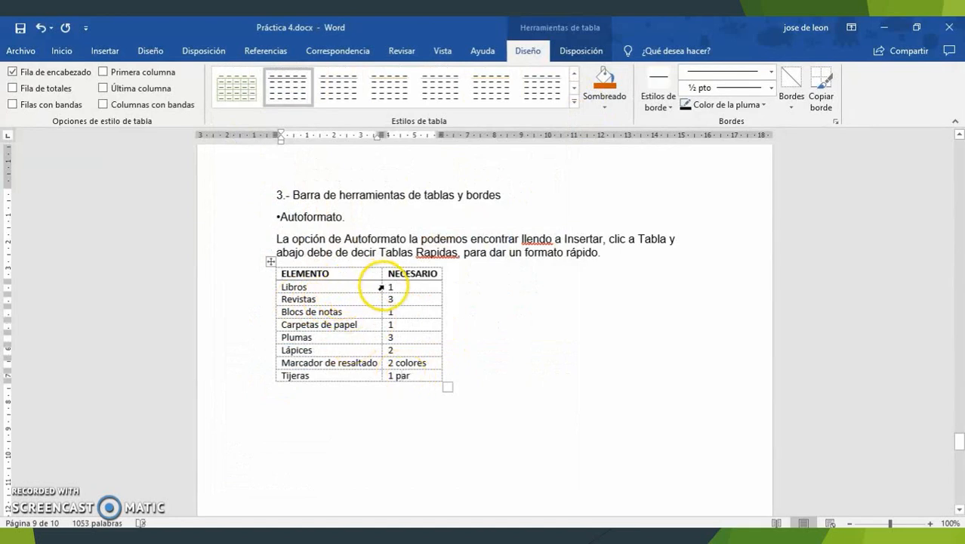
drag(387, 289, 416, 377)
click(443, 299)
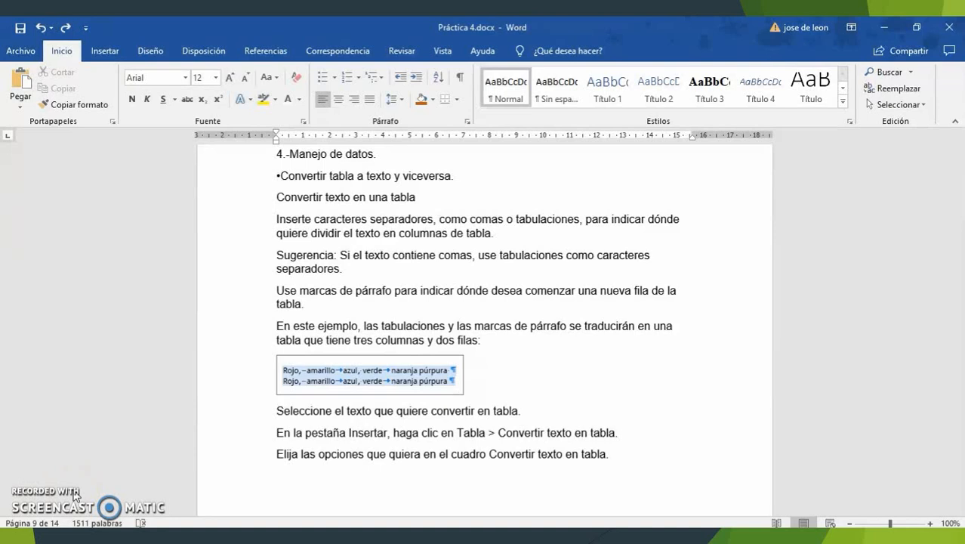
Review the text-to-table instructions and the comma-separated Carrera lines under "Convertir de Texto a Tabla"
scroll(121, 323, down, 10)
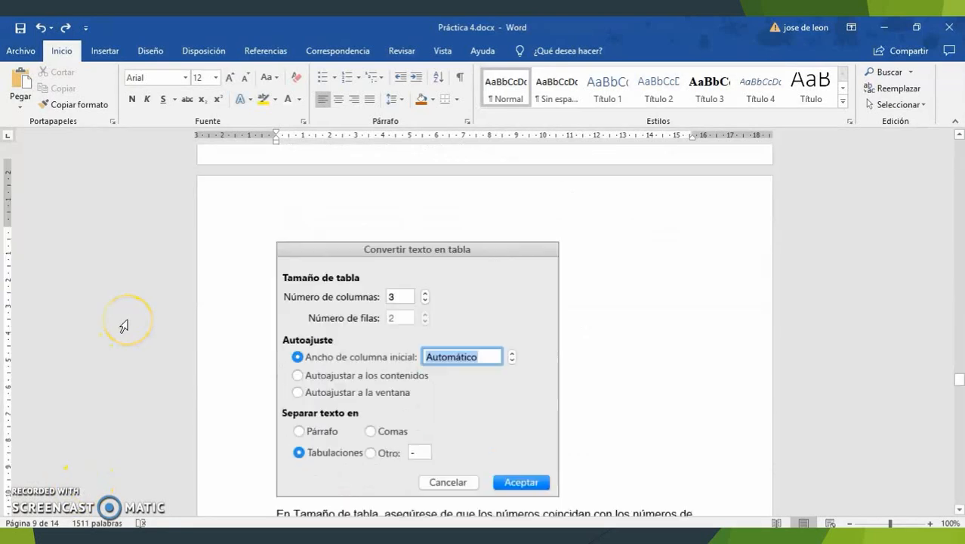
scroll(124, 326, down, 10)
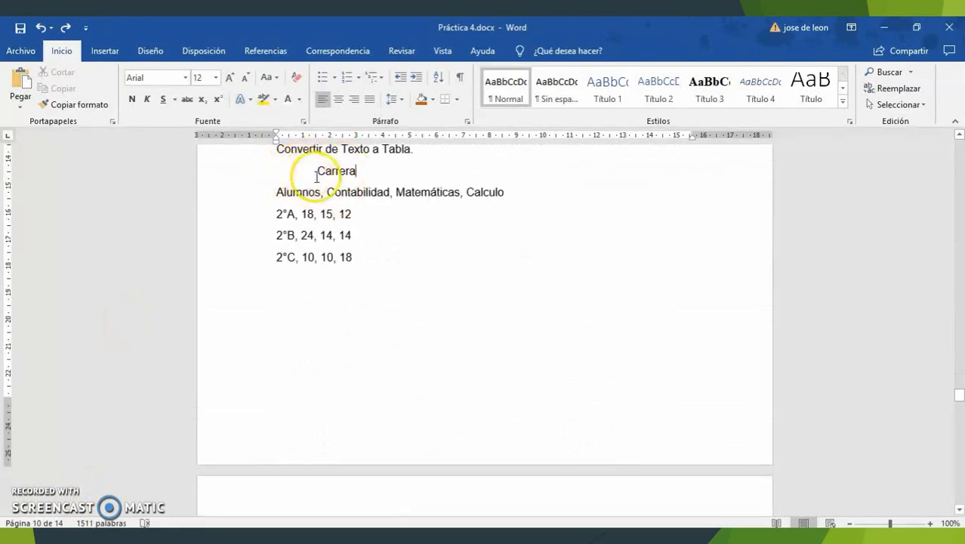
click(307, 173)
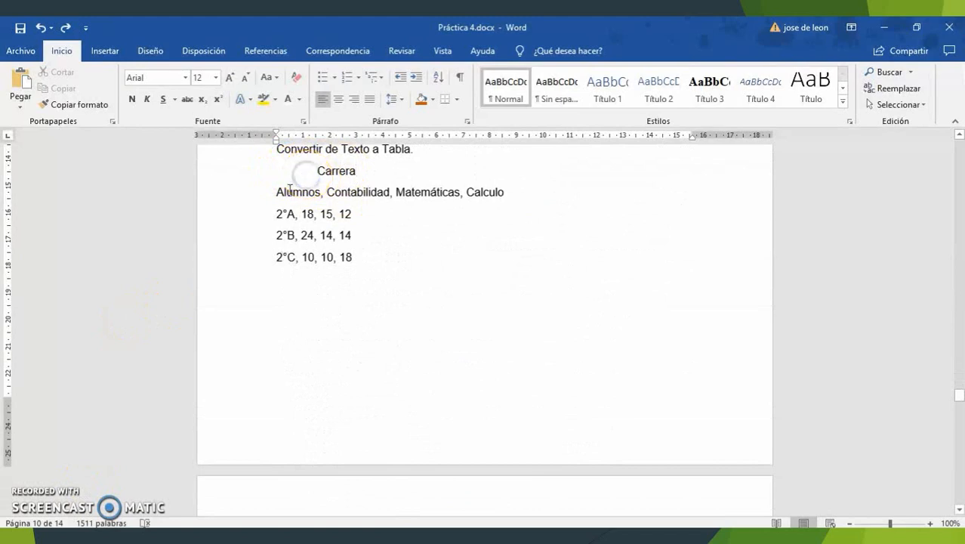
click(274, 192)
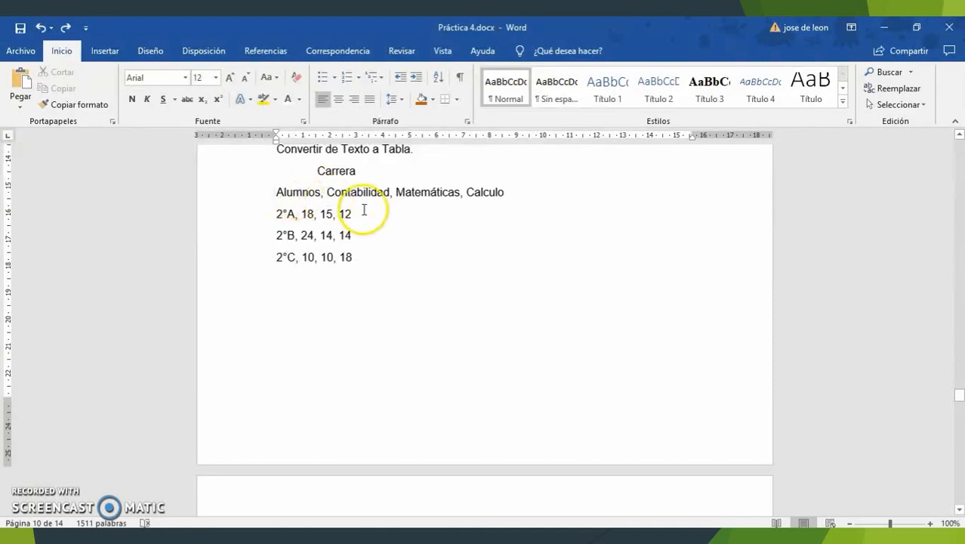
click(306, 193)
click(373, 199)
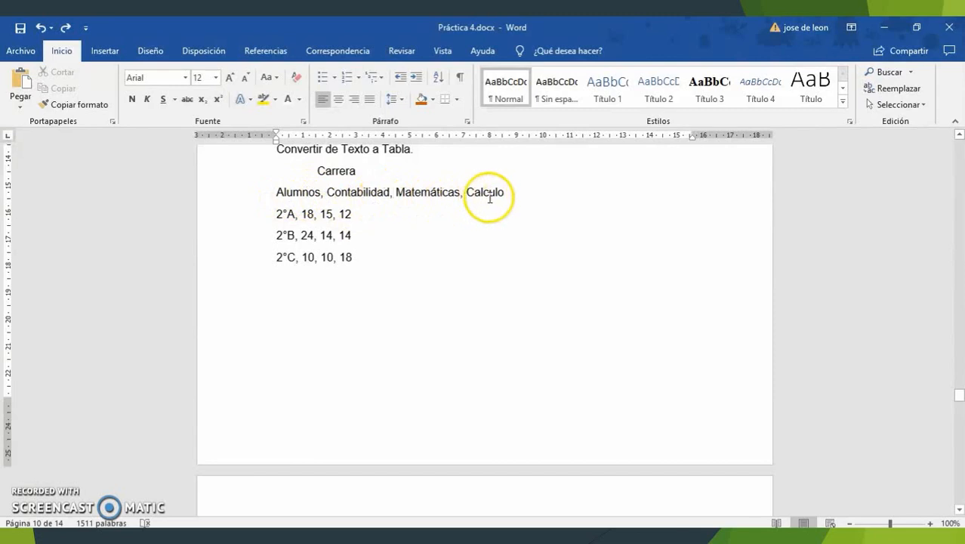
click(412, 191)
click(480, 192)
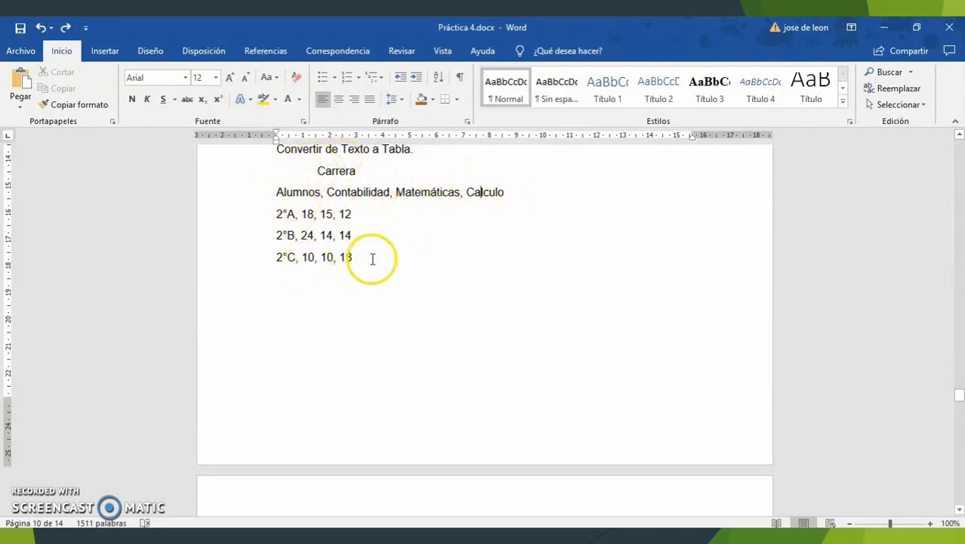
Convert the Carrera heading and the comma-separated lines beneath it into a 4-column table, separating the text at commas
drag(406, 264, 306, 181)
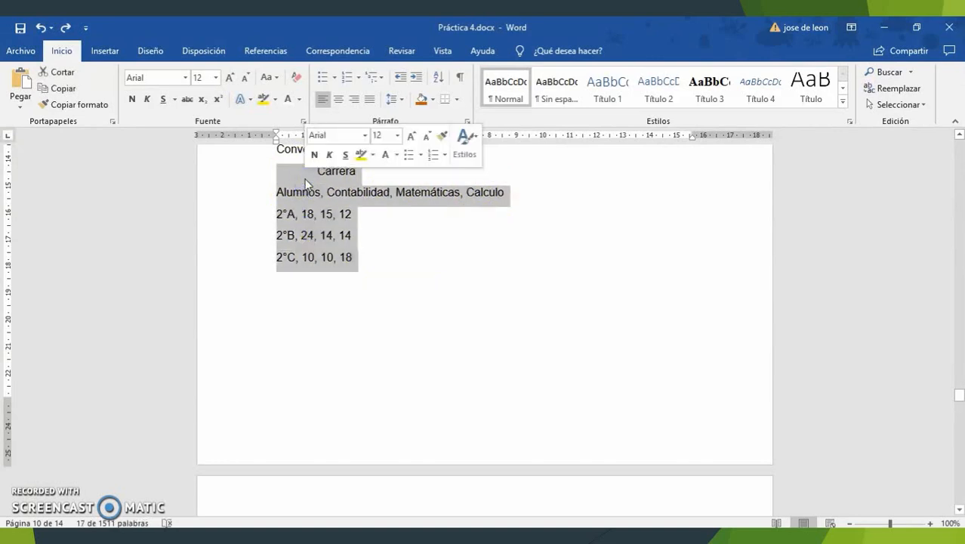
click(105, 51)
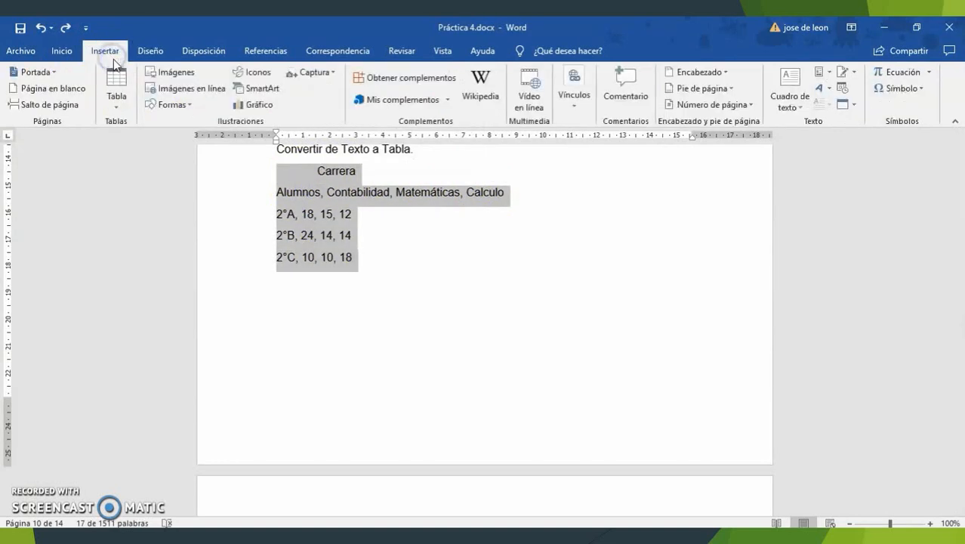
click(121, 87)
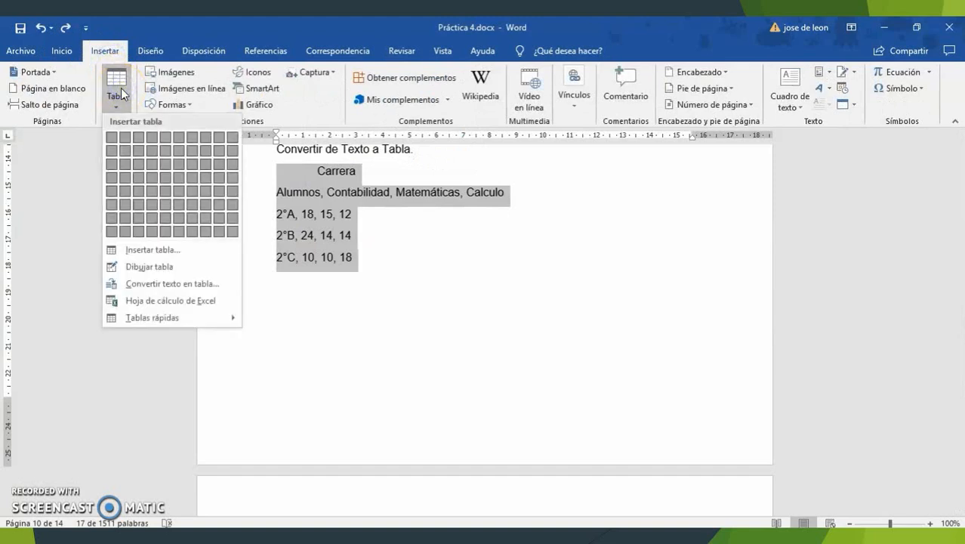
click(136, 284)
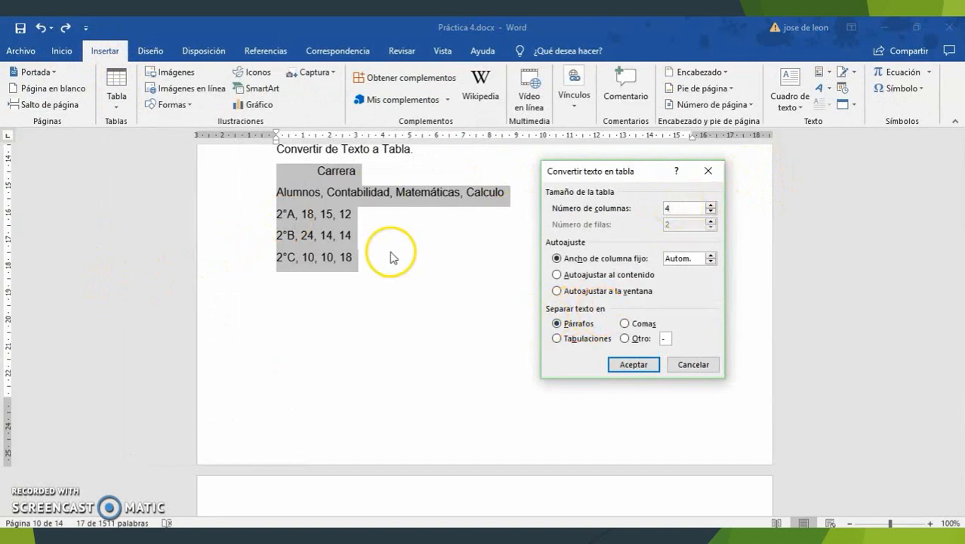
click(625, 323)
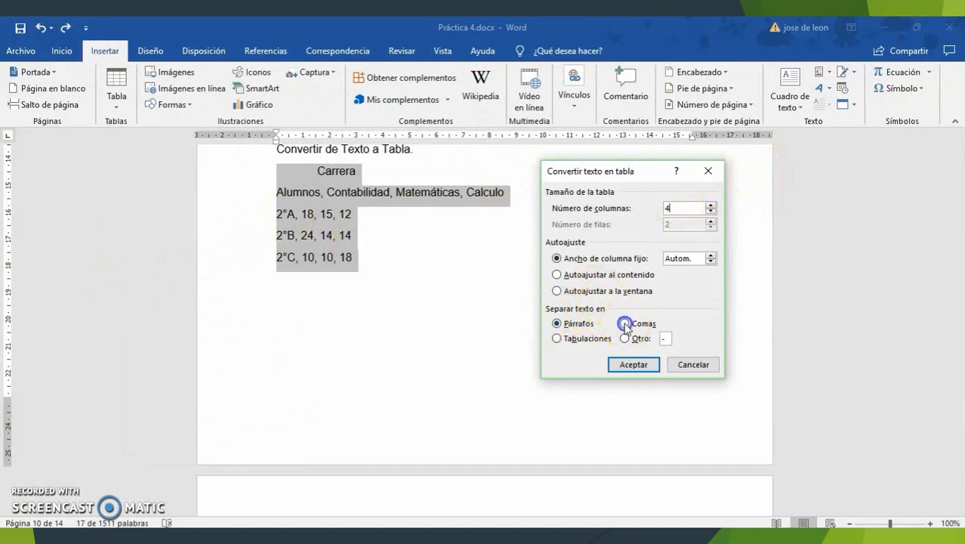
click(634, 364)
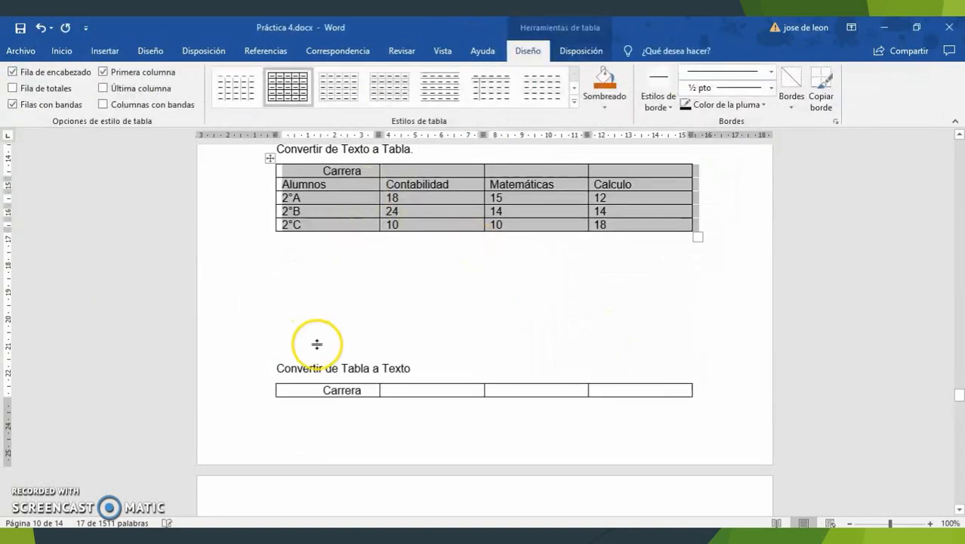
Add blank paragraphs above the "Convertir de Tabla a Texto" heading to move it and its table onto the next page
click(318, 344)
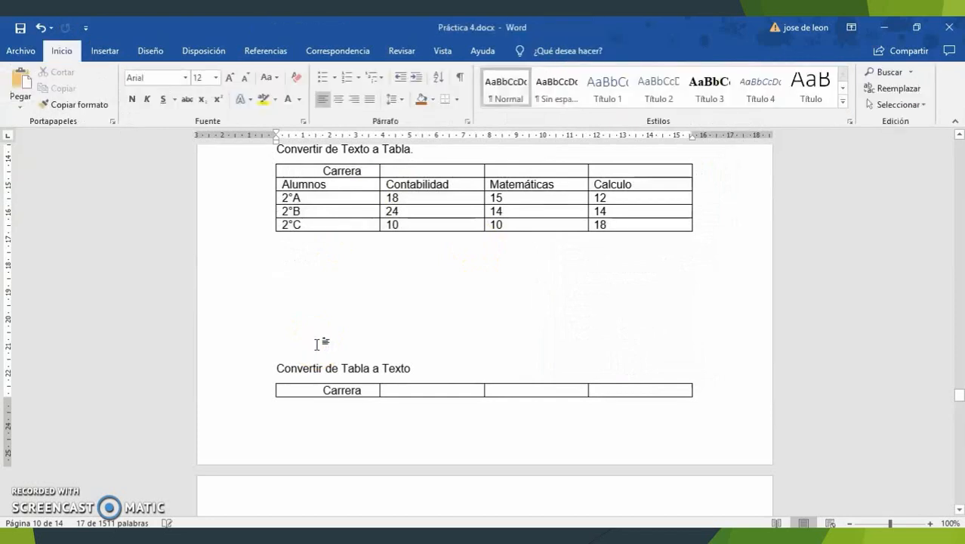
key(Return)
key(Return)
Convert the entire table under "Convertir de Tabla a Texto" into text, using commas as separators
scroll(318, 344, down, 2)
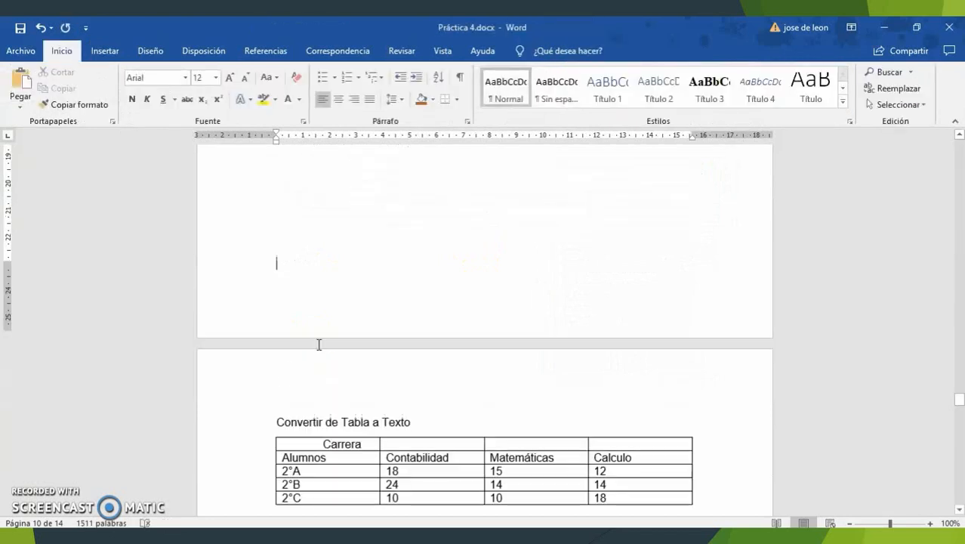
scroll(319, 344, down, 4)
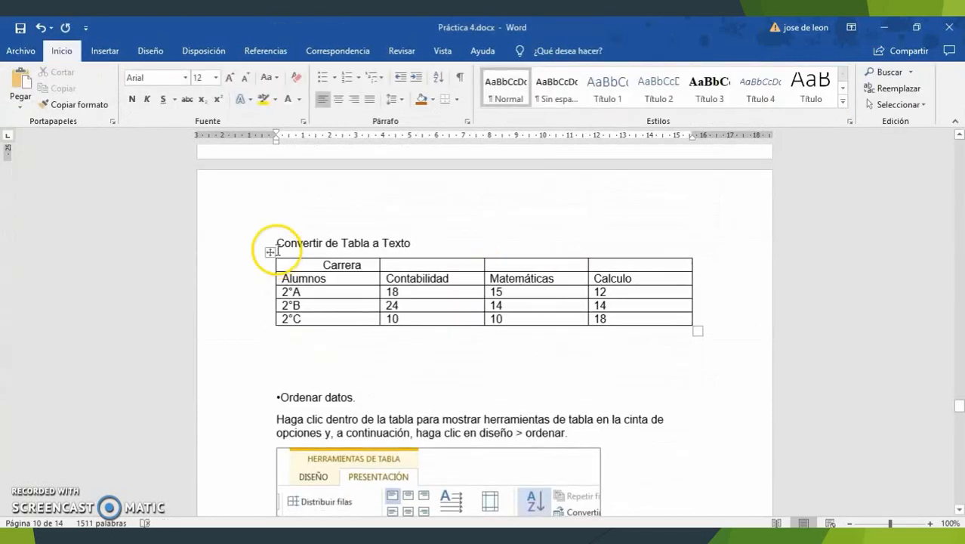
click(646, 321)
mouse_move(646, 322)
mouse_down()
mouse_move(491, 284)
mouse_move(346, 265)
mouse_up()
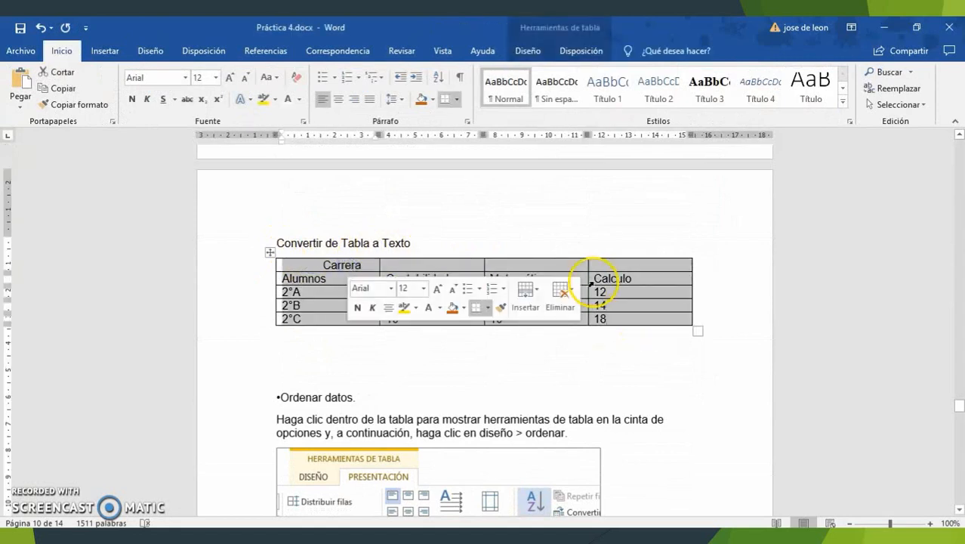
click(562, 53)
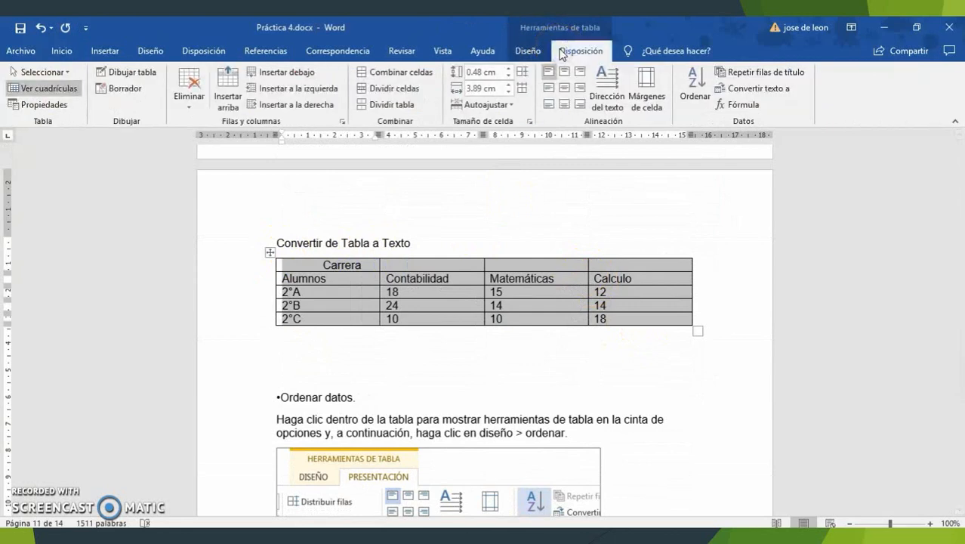
click(758, 88)
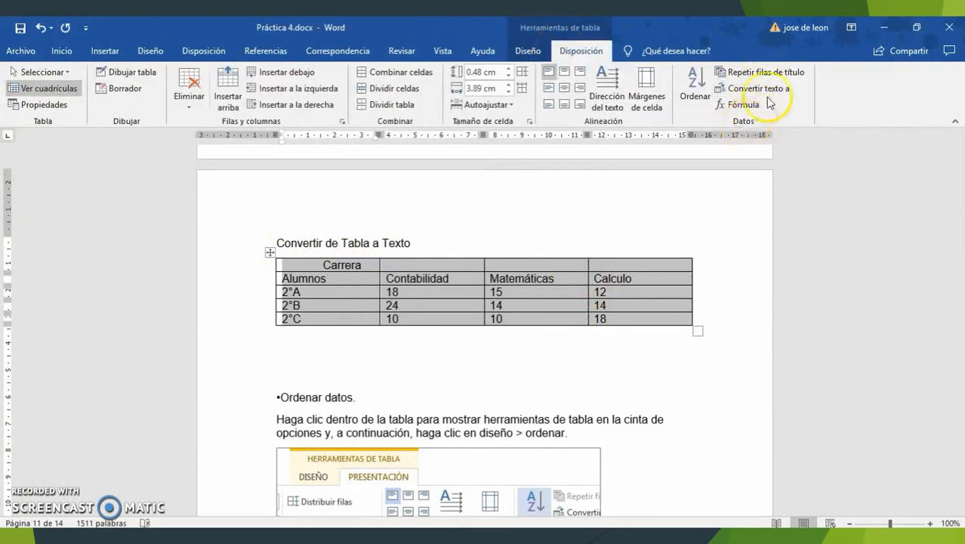
click(771, 89)
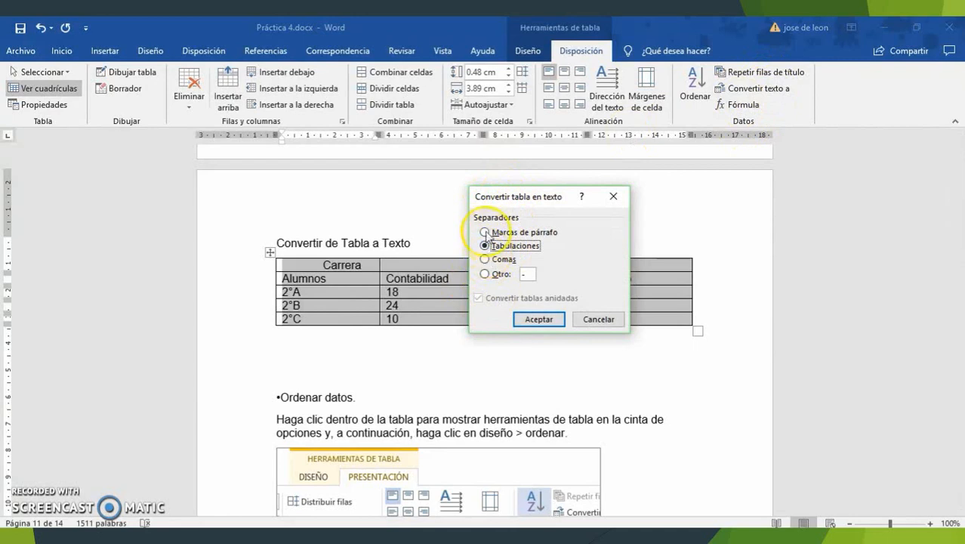
click(486, 260)
click(539, 318)
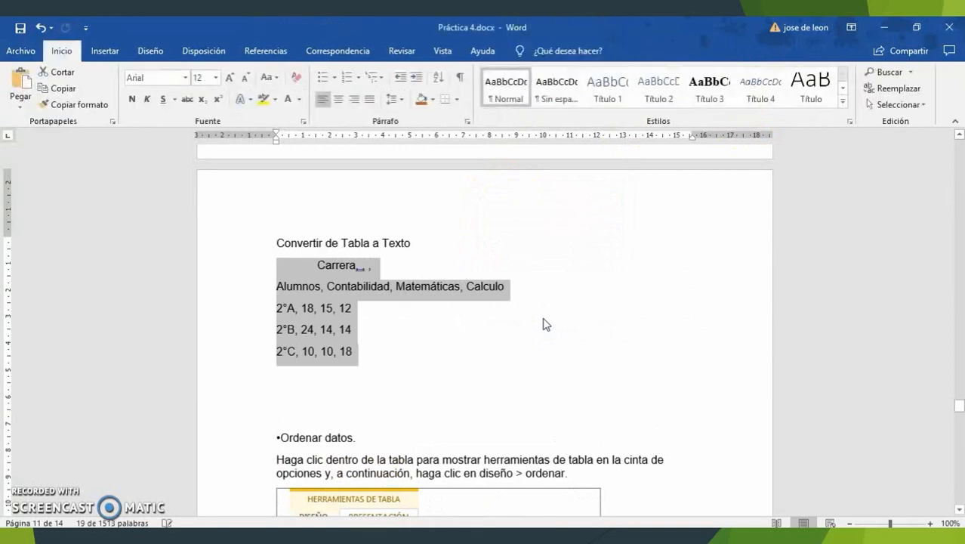
Review the "Ordenar datos" section, including its Ordenar dialog illustration and the sorting example above the practice table
scroll(470, 366, down, 5)
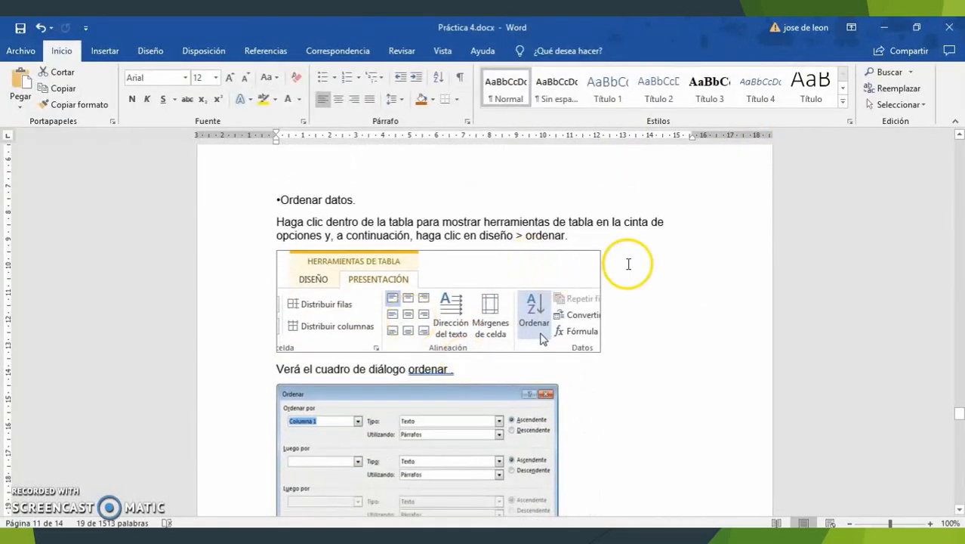
click(629, 264)
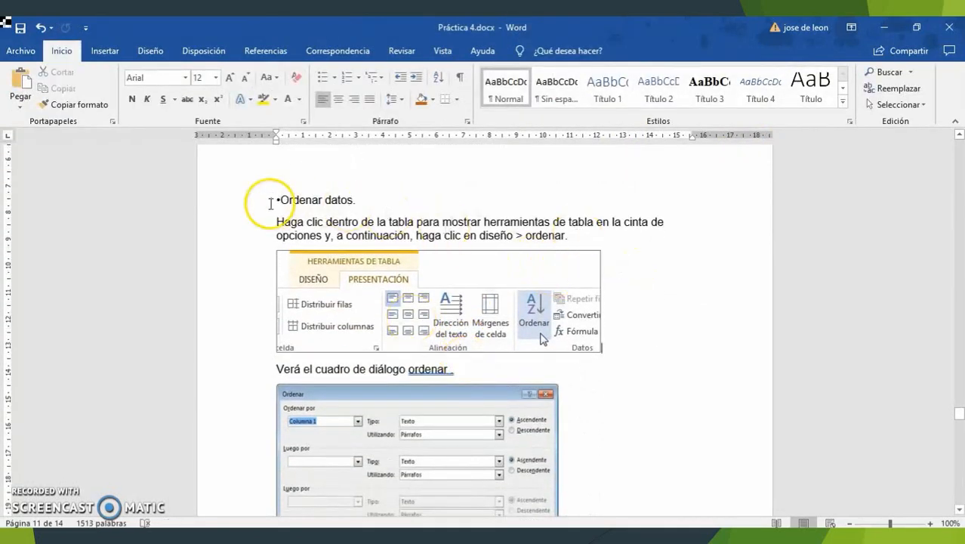
scroll(270, 202, down, 1)
click(273, 166)
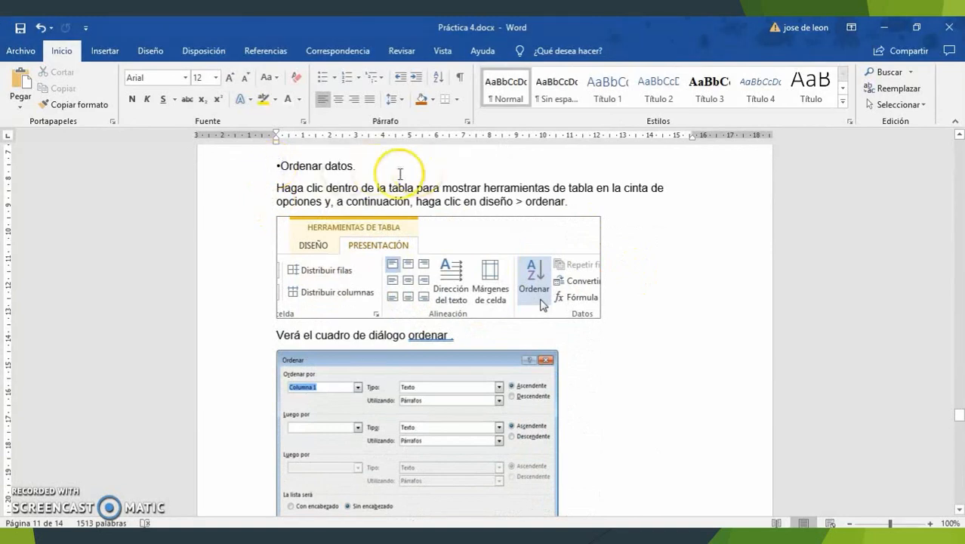
scroll(565, 284, down, 2)
scroll(565, 283, down, 12)
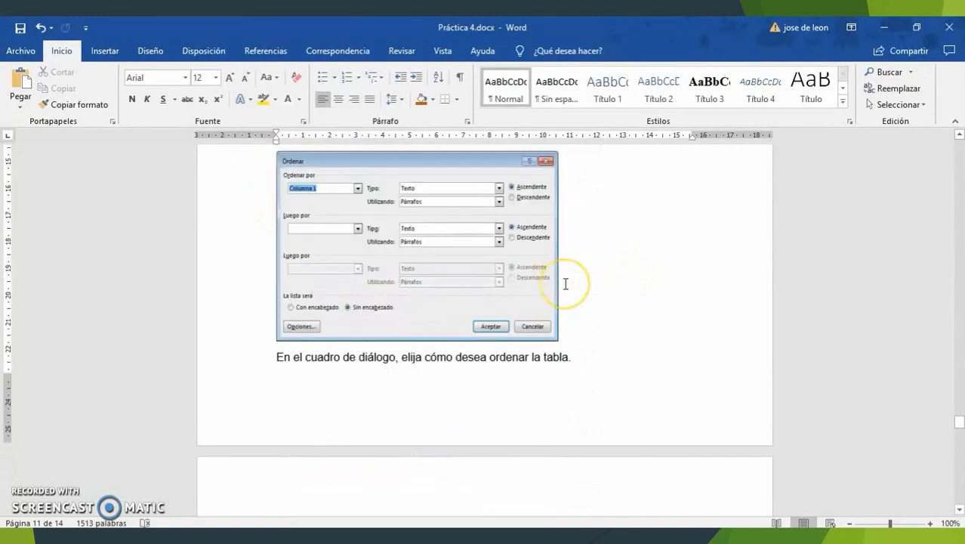
scroll(563, 283, down, 7)
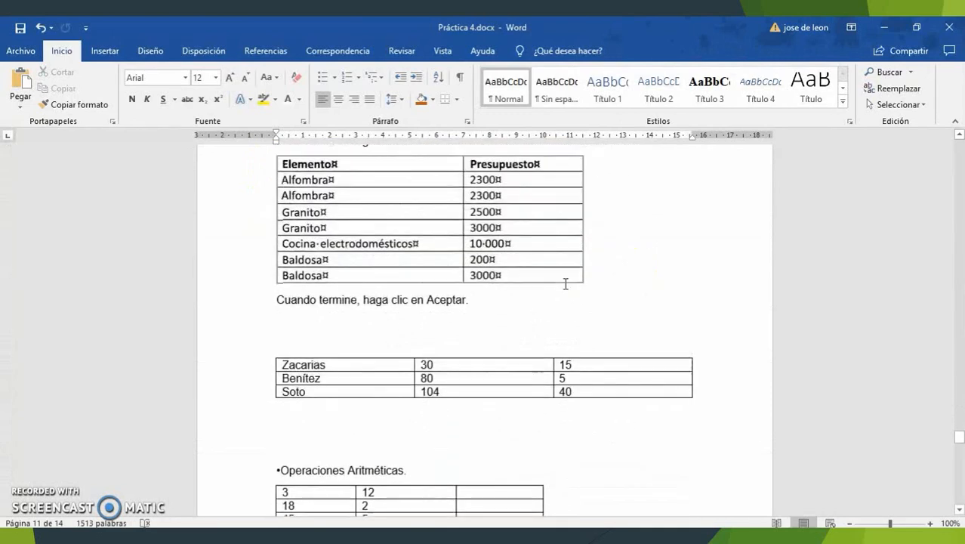
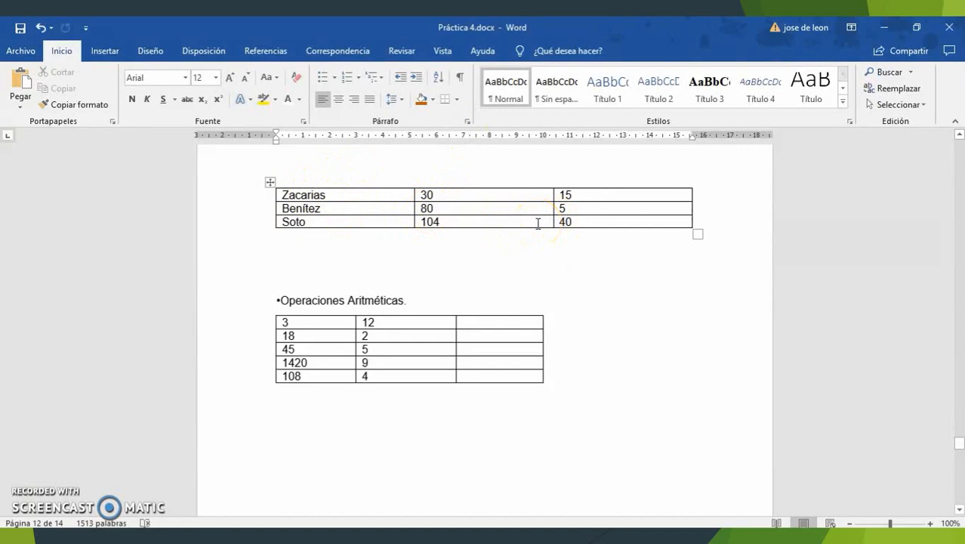
Sort the three-row names table above "Operaciones Aritméticas" by Columna 1 as text in ascending order
click(591, 226)
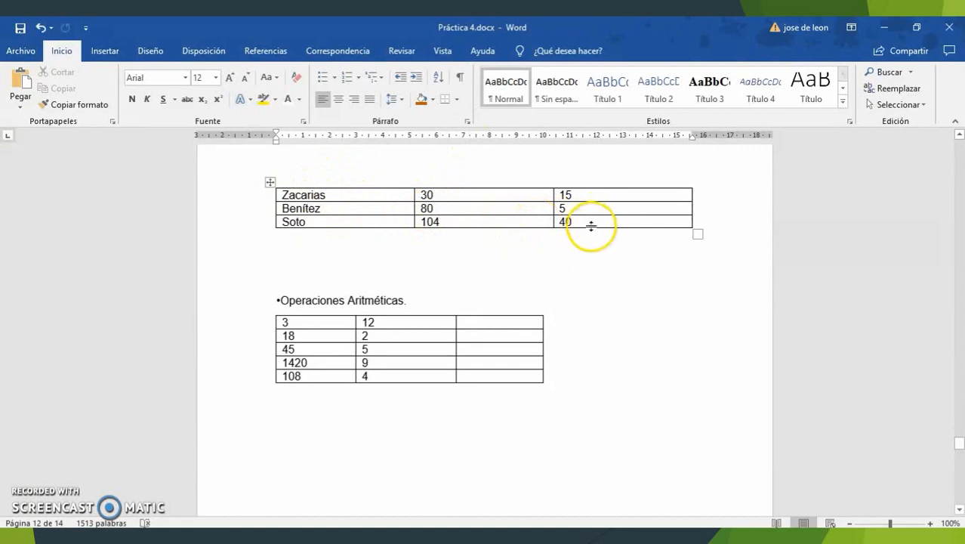
drag(592, 225, 357, 194)
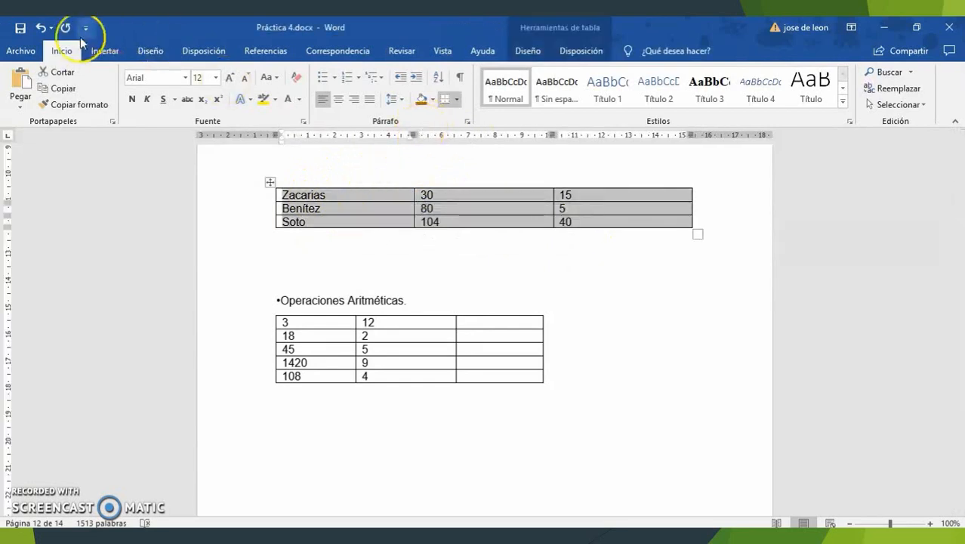
click(439, 80)
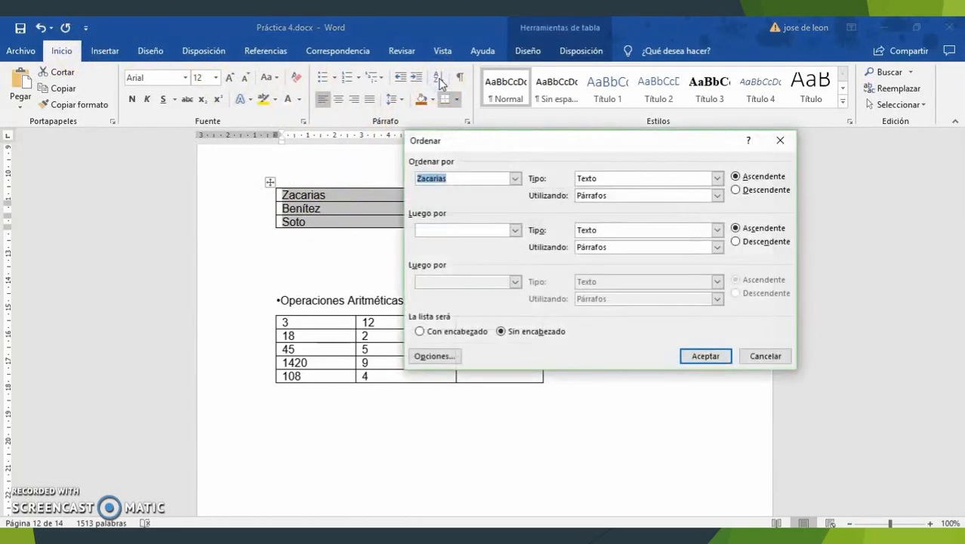
click(515, 178)
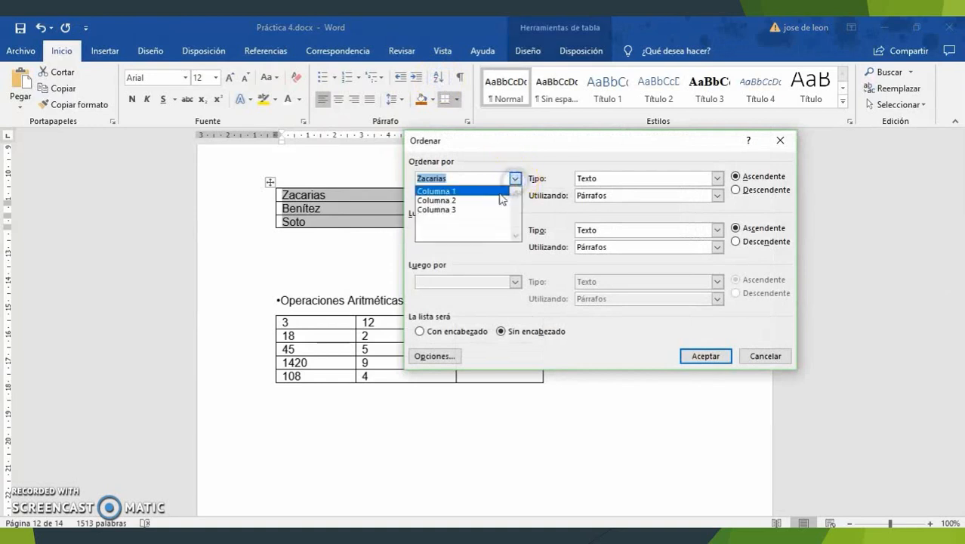
click(499, 192)
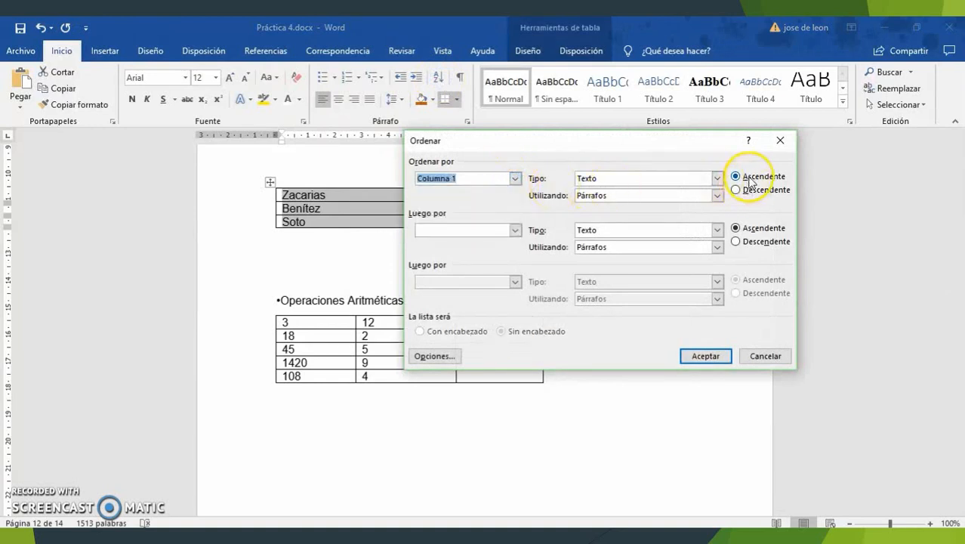
click(706, 356)
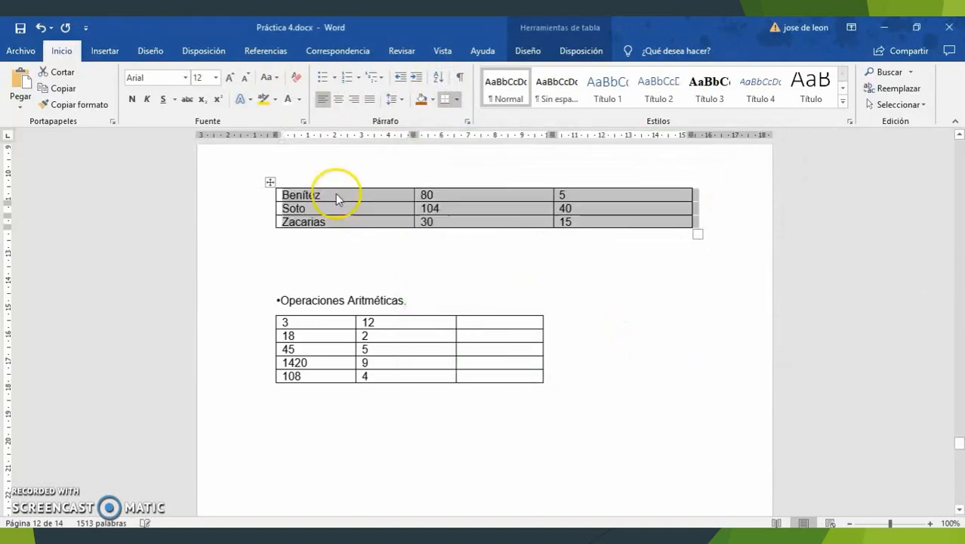
click(330, 201)
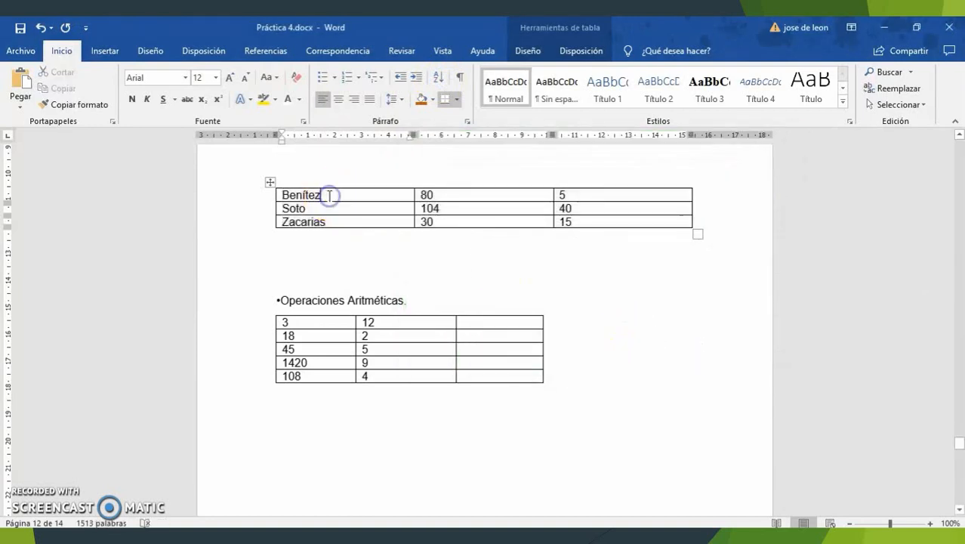
click(285, 199)
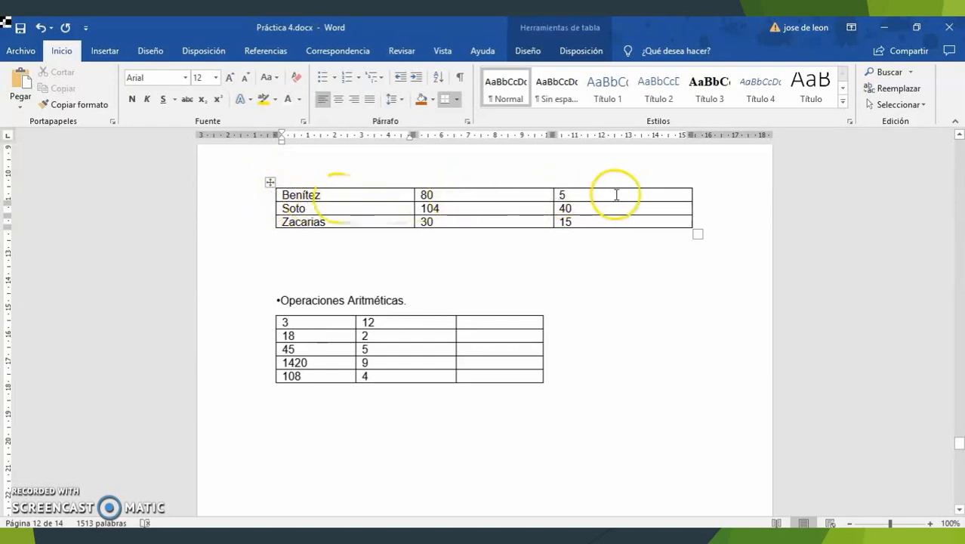
click(597, 296)
scroll(595, 296, down, 3)
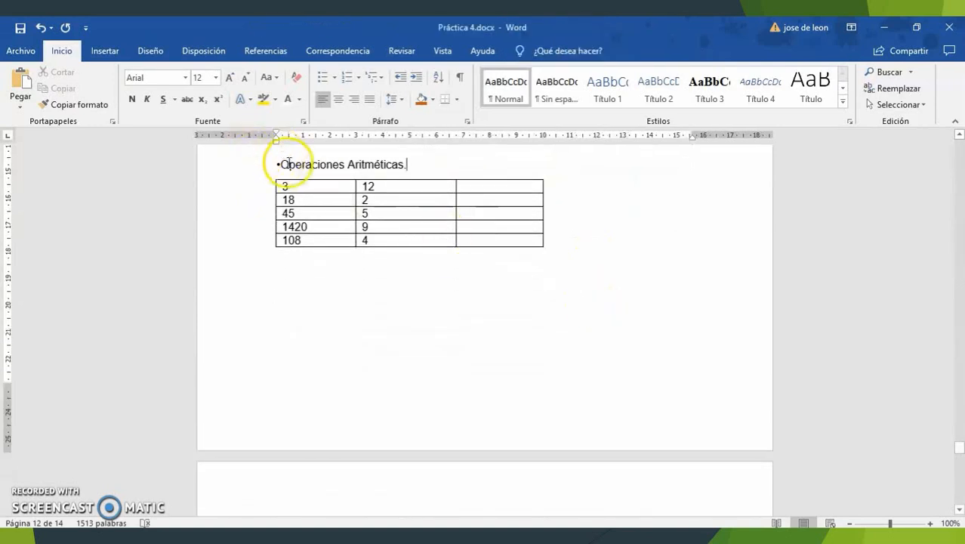
Insert the formula =3+12 in the third cell of the first row of the Operaciones Aritméticas table
click(503, 185)
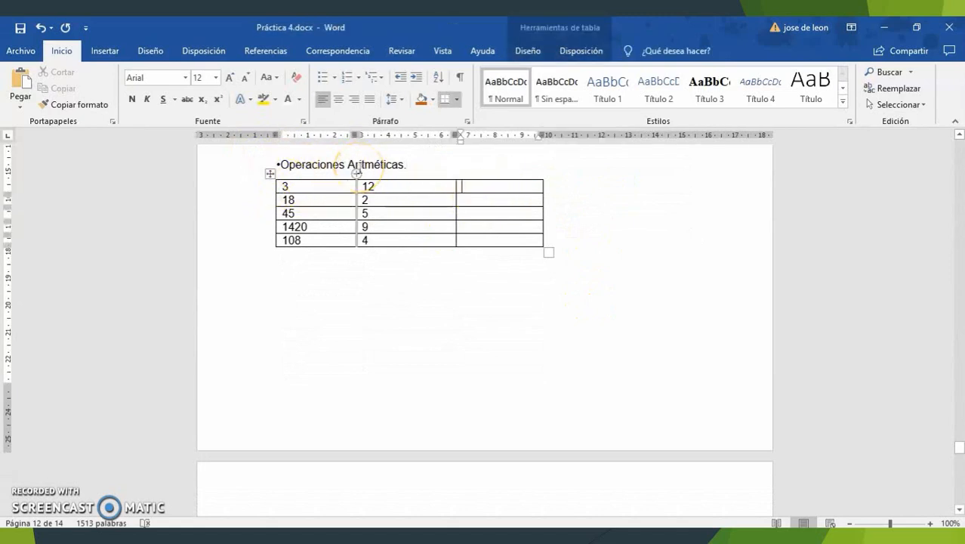
click(567, 51)
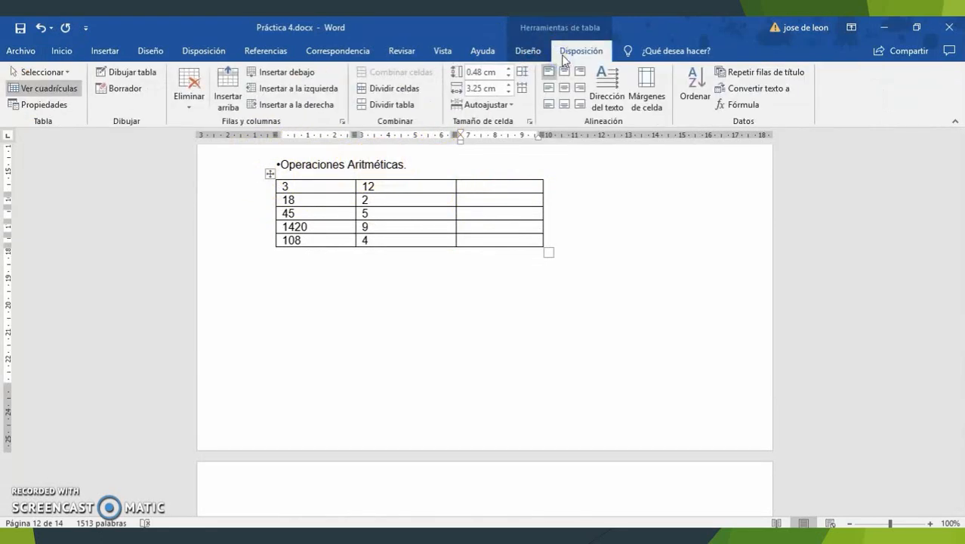
click(740, 108)
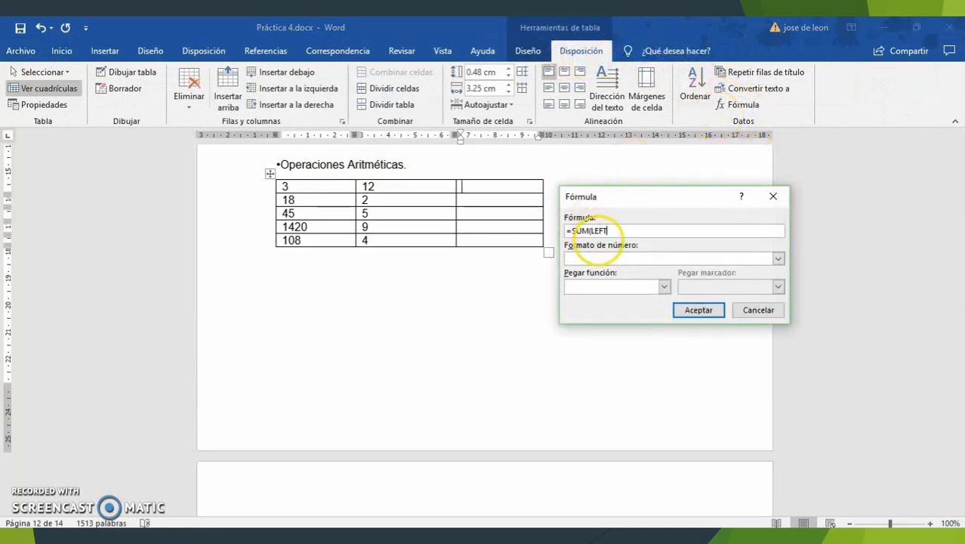
key(BackSpace)
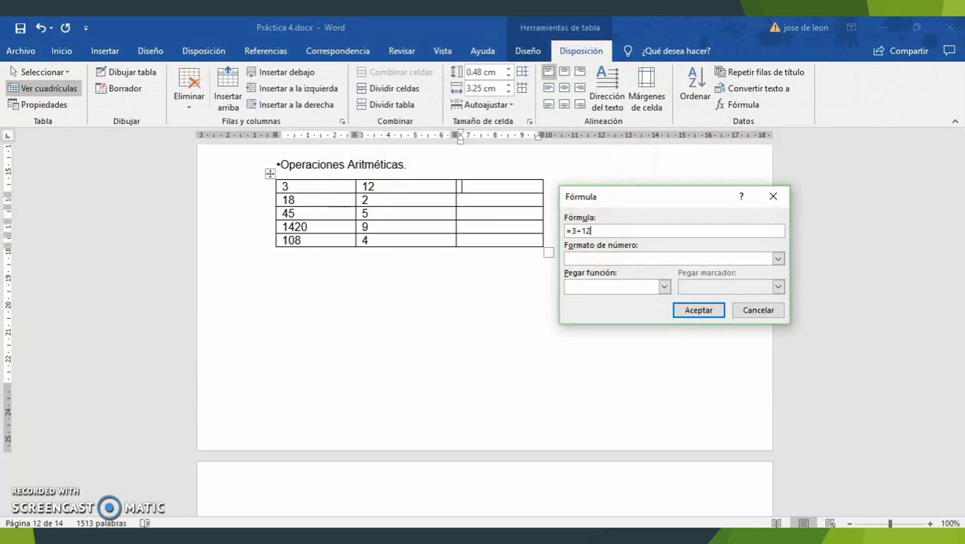
key(Return)
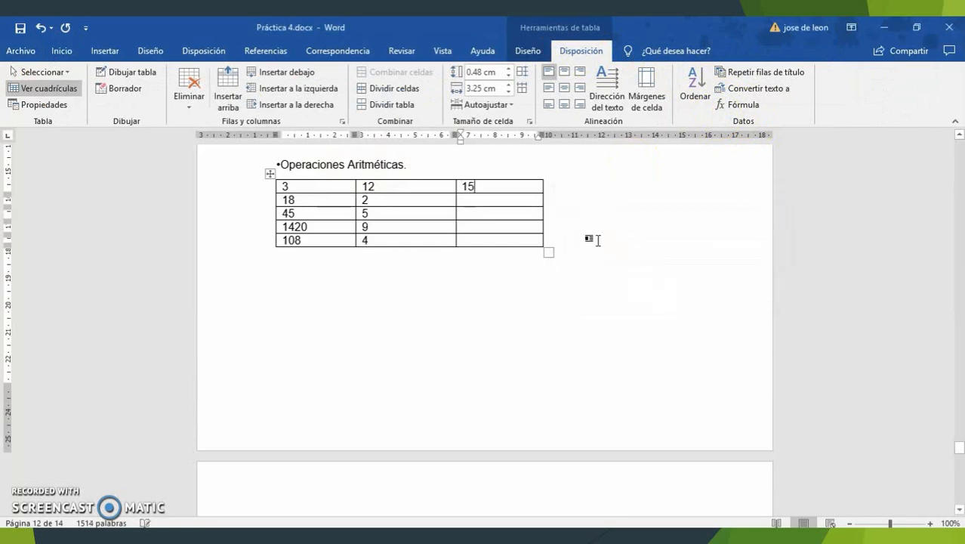
Insert the formula =18*2 in the third cell of the second row of the Operaciones Aritméticas table
click(472, 201)
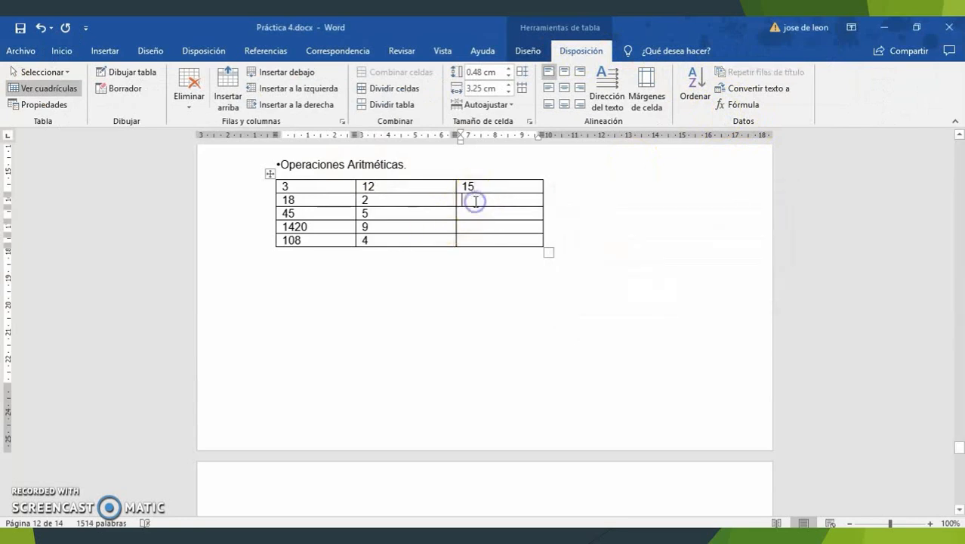
click(732, 106)
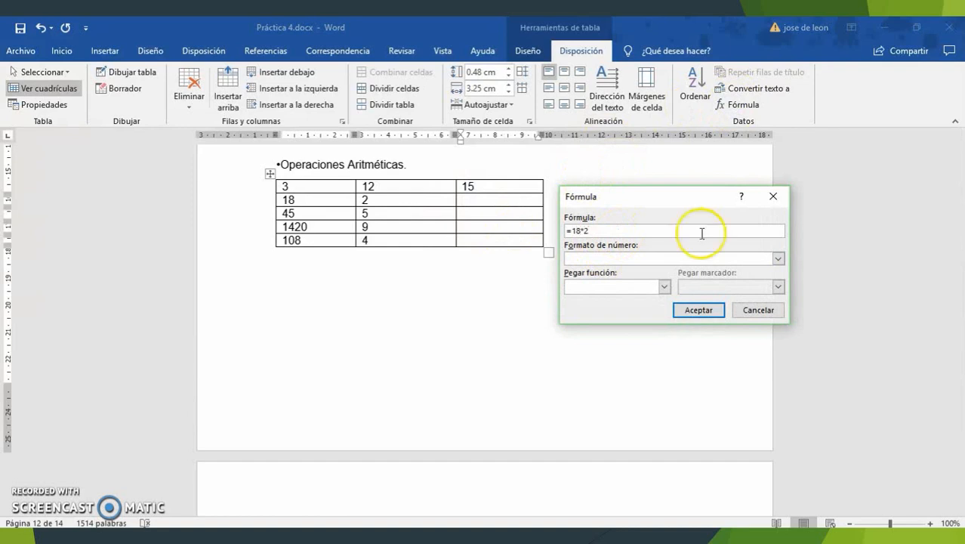
click(698, 310)
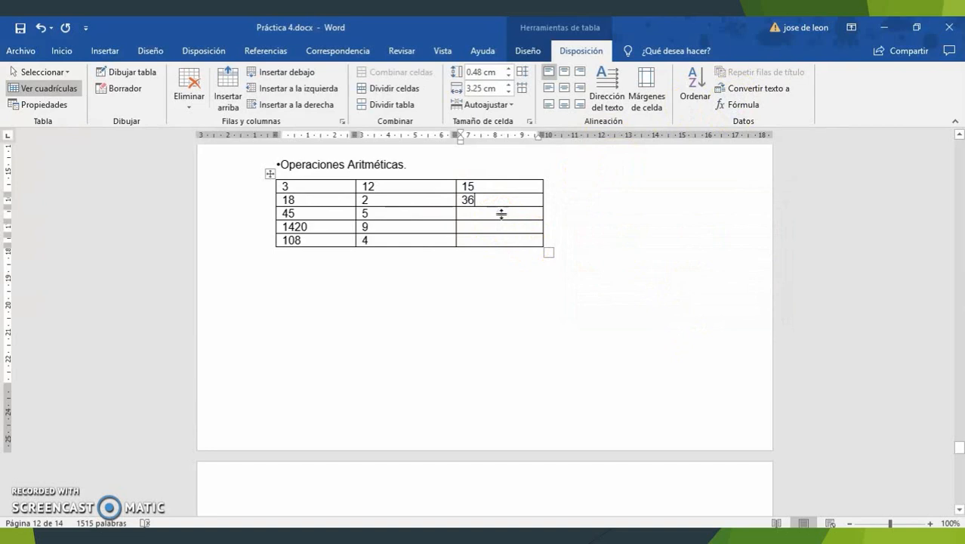
Insert a formula subtracting 5 from 45 in the third cell of the table's third row
click(733, 106)
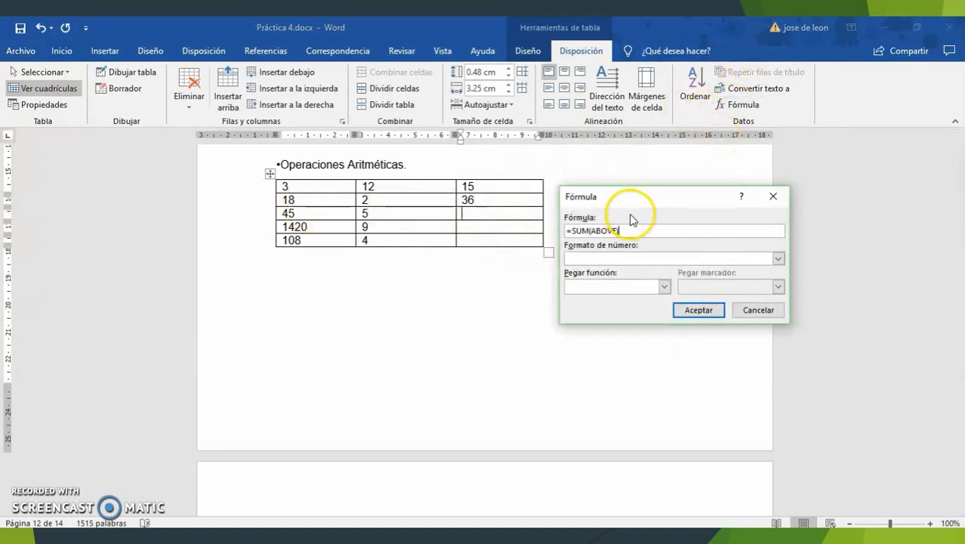
key(BackSpace)
key(BackSpace)
key(BackSpace)
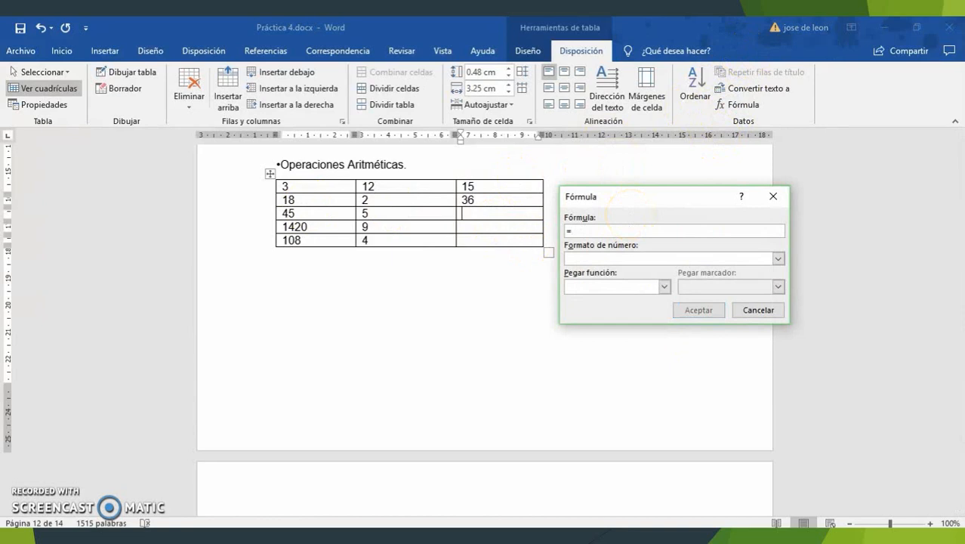
text(45)
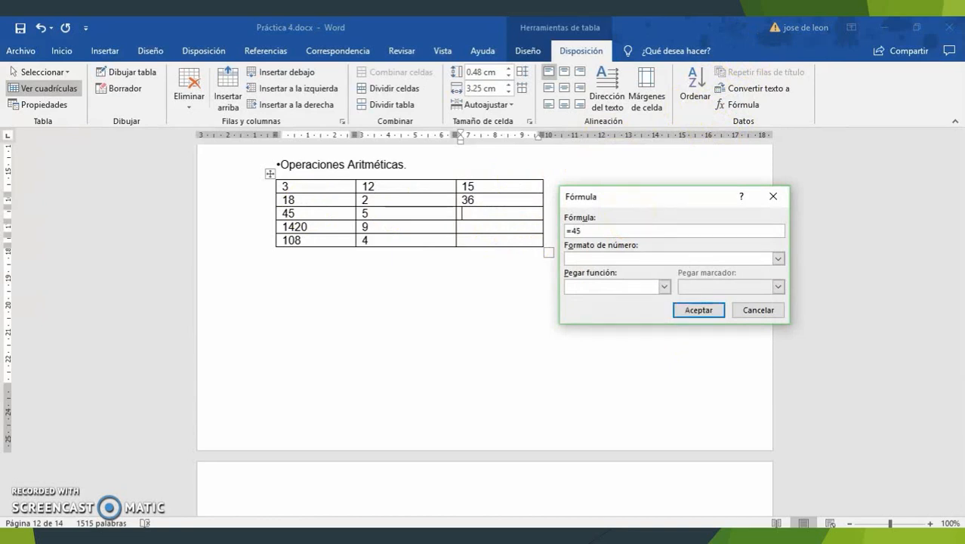
text(*5)
click(710, 311)
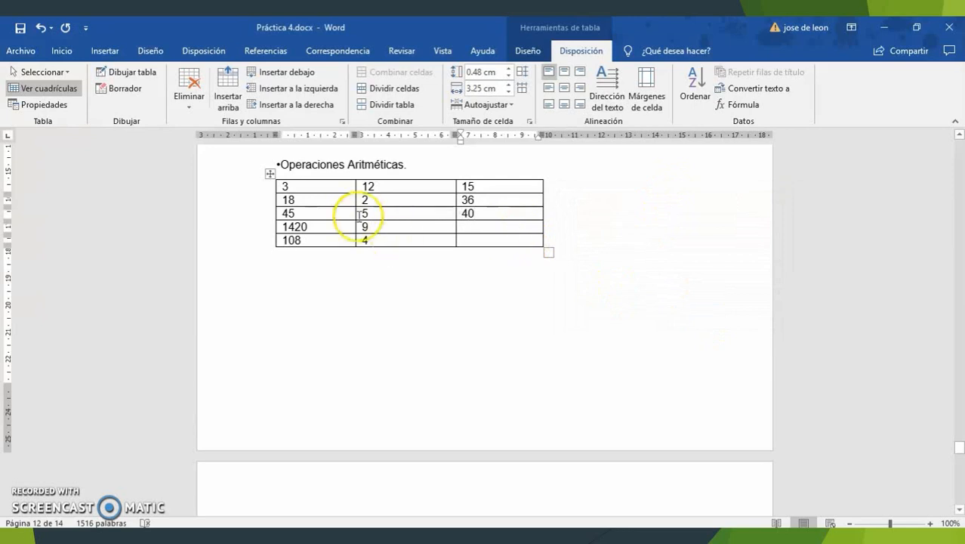
Insert the formula =1420/9 in the third cell of the table's fourth row
click(729, 104)
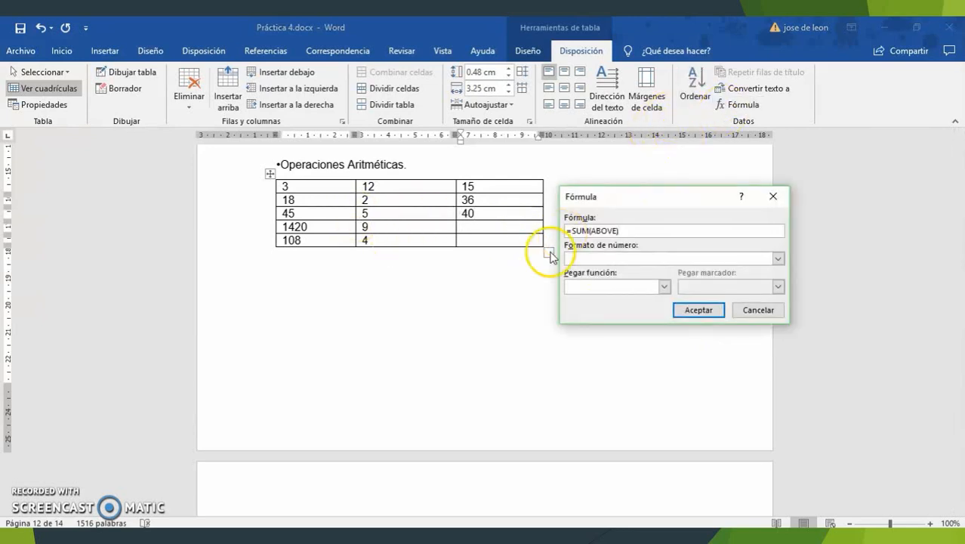
click(635, 234)
key(BackSpace)
key(BackSpace)
text(1420/9)
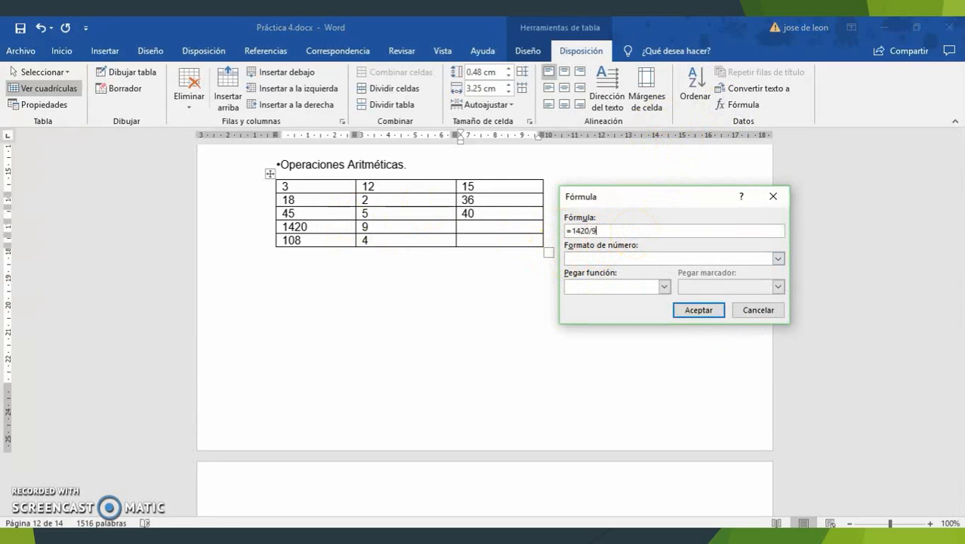
click(685, 309)
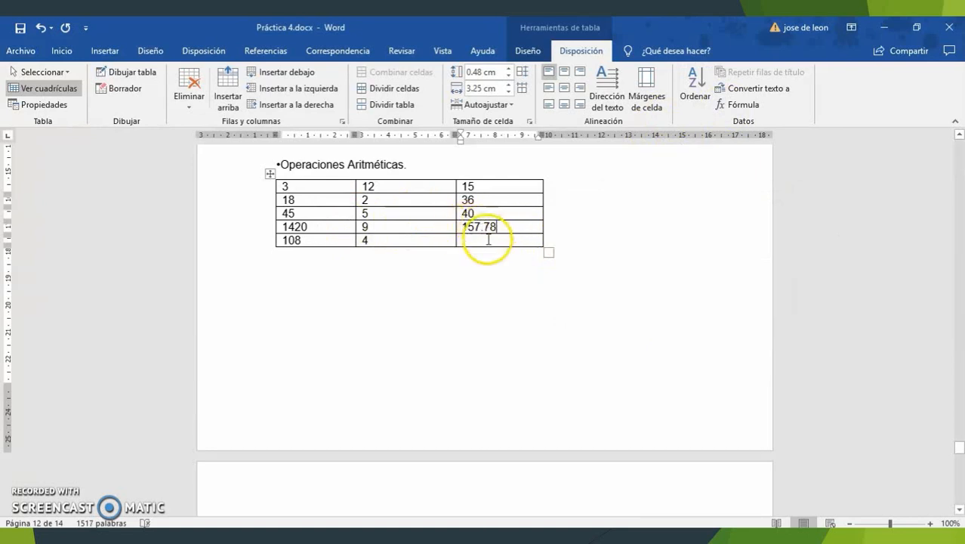
Insert a formula multiplying 108 by 4 in the third cell of the table's last row
click(489, 239)
click(731, 105)
click(631, 234)
key(BackSpace)
key(BackSpace)
key(BackSpace)
key(BackSpace)
key(BackSpace)
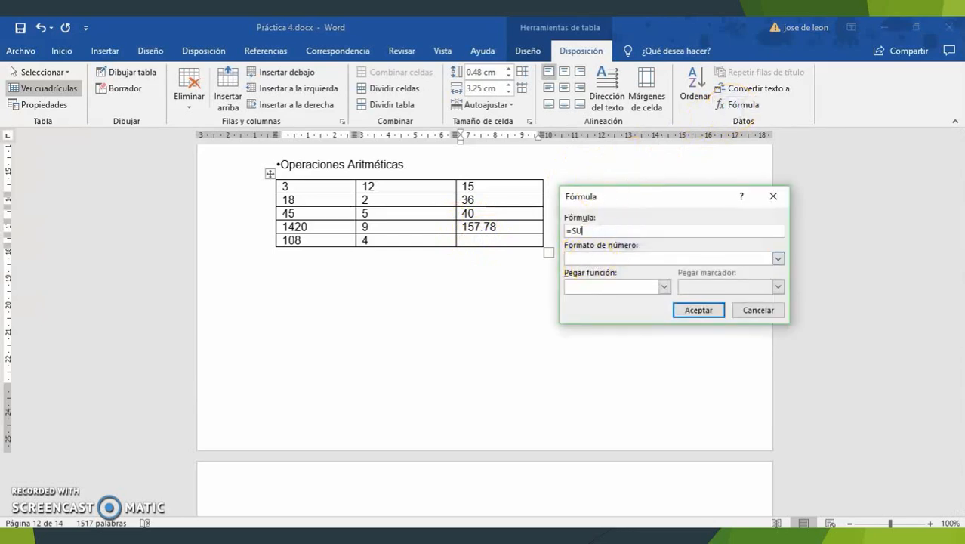
key(BackSpace)
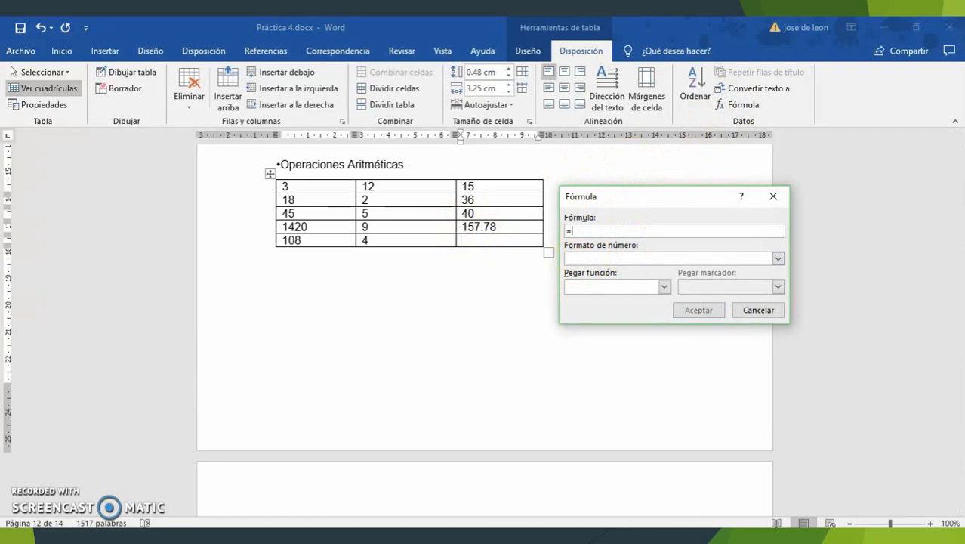
text(13*)
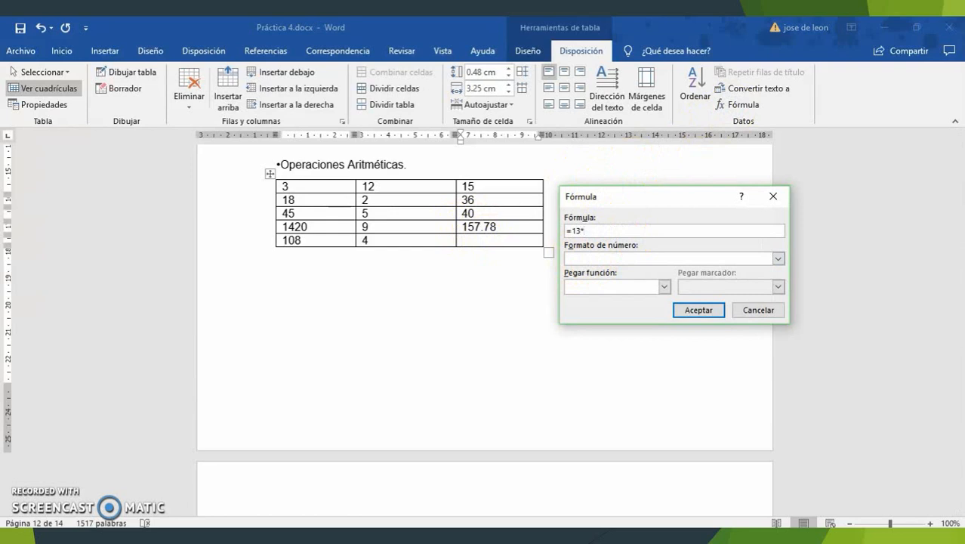
key(BackSpace)
text(1)
key(Return)
click(609, 222)
click(481, 240)
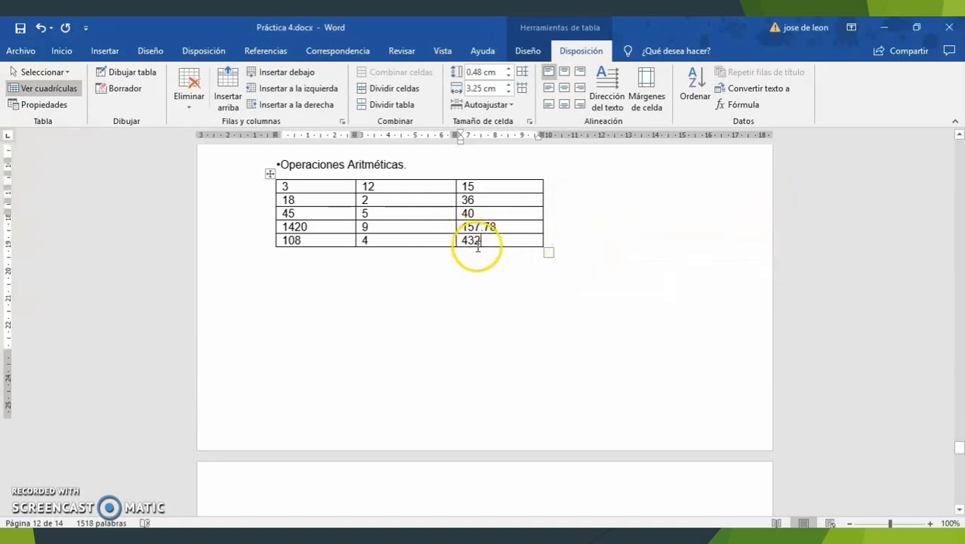
Review the "Repetir encabezados" section, including its instructions, illustration and the inventory practice table below
scroll(478, 245, down, 10)
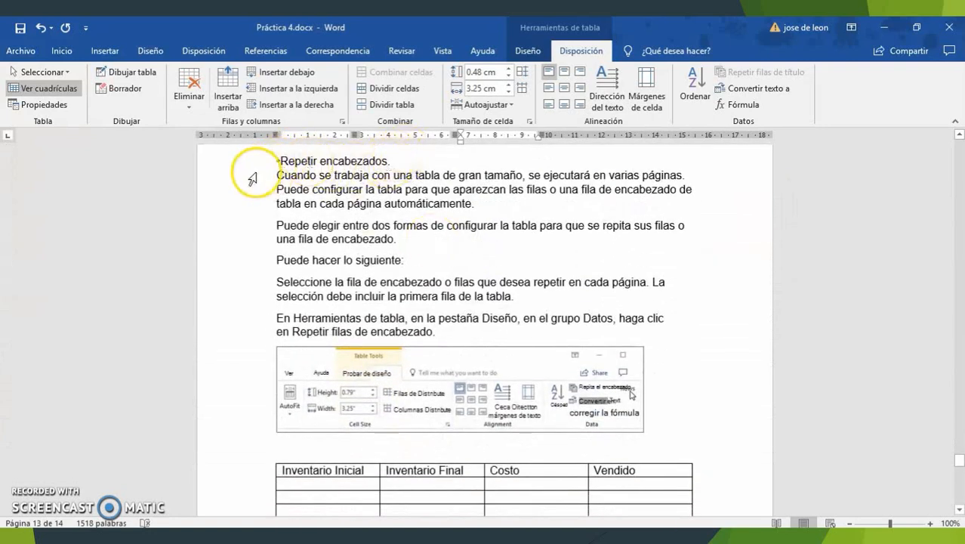
scroll(252, 178, down, 9)
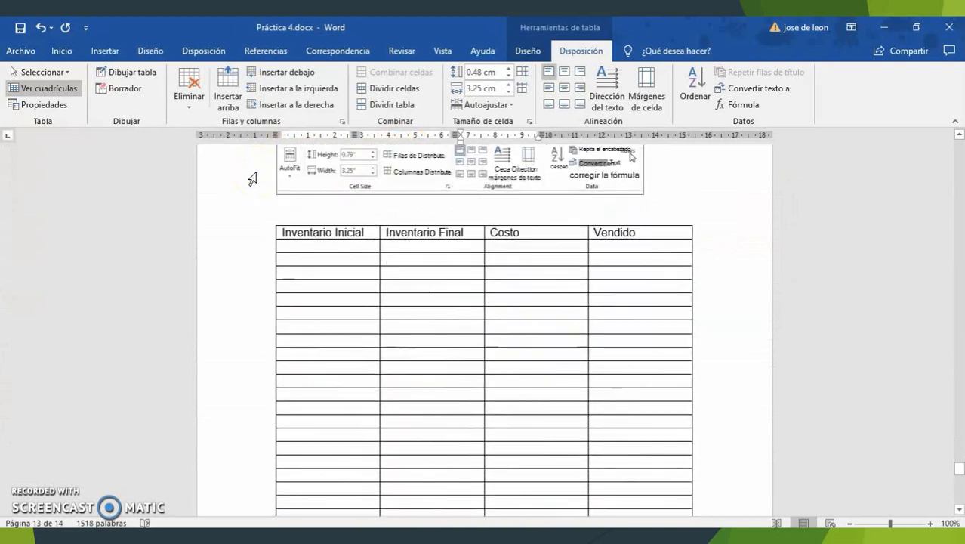
scroll(253, 178, up, 1)
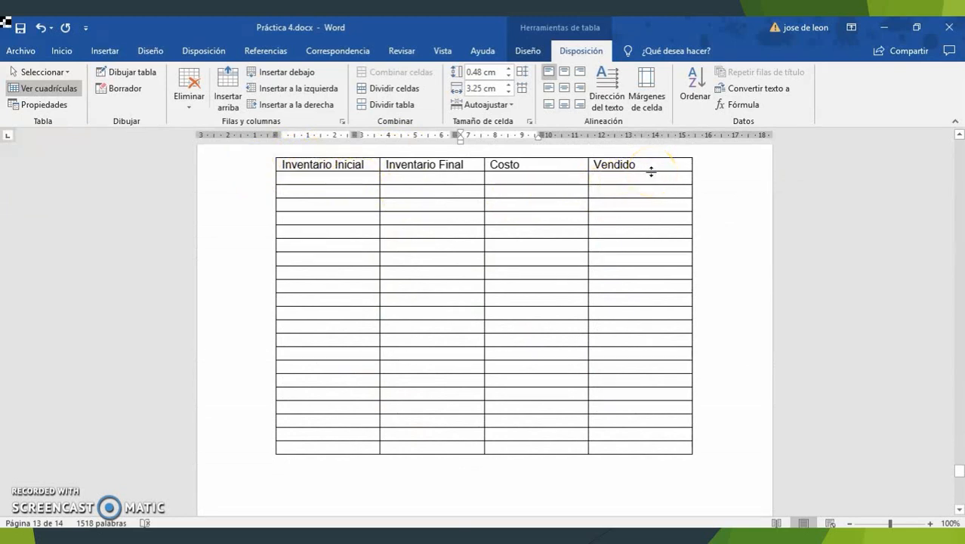
click(746, 220)
scroll(657, 275, up, 6)
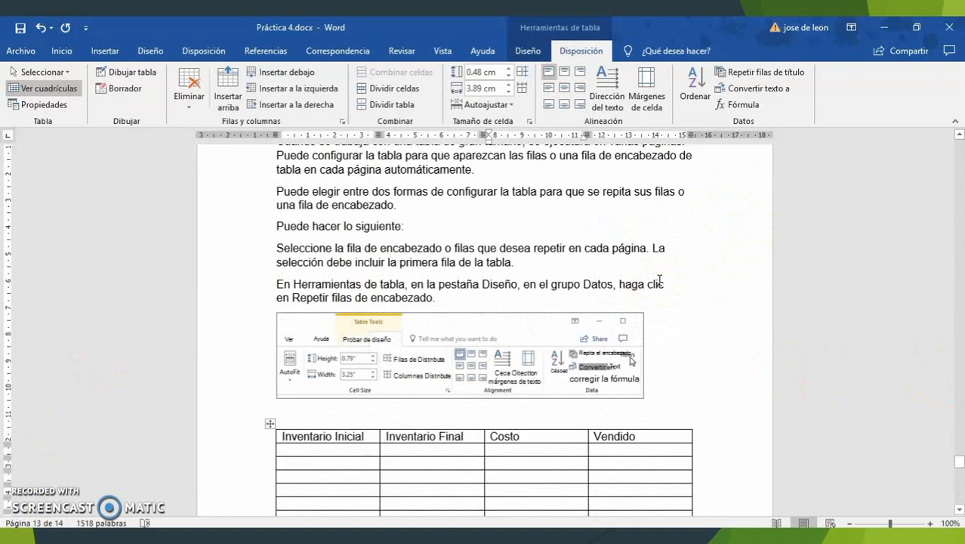
scroll(558, 327, down, 1)
scroll(558, 327, up, 4)
scroll(558, 328, down, 2)
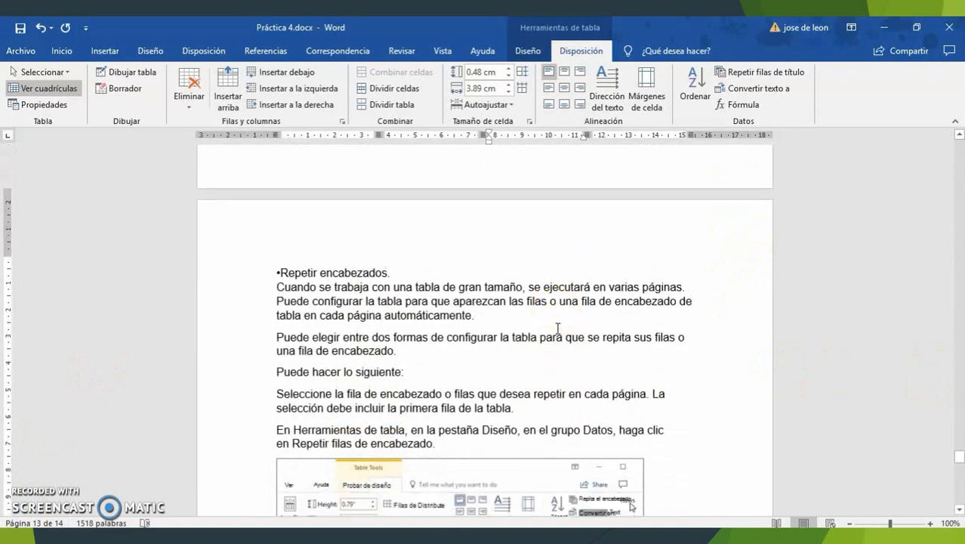
scroll(558, 329, down, 1)
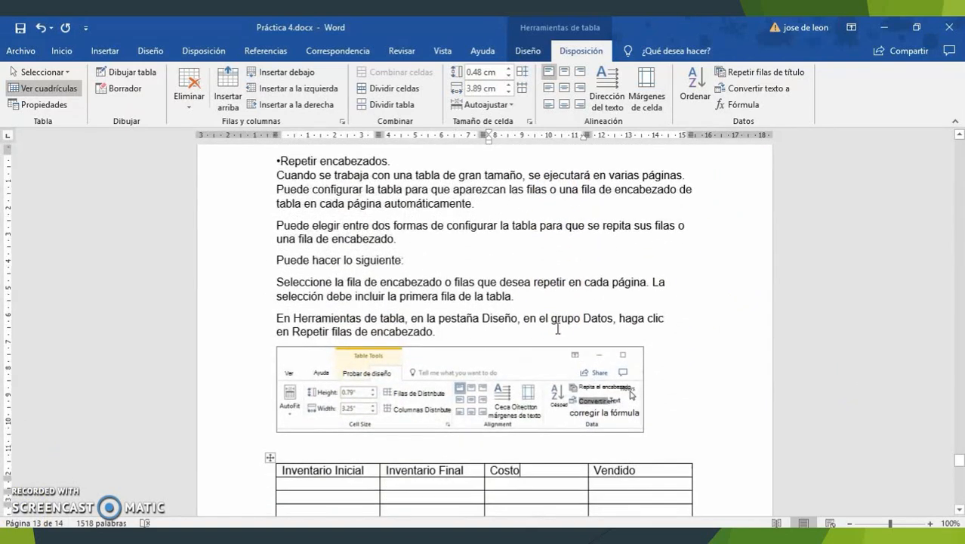
scroll(558, 328, down, 4)
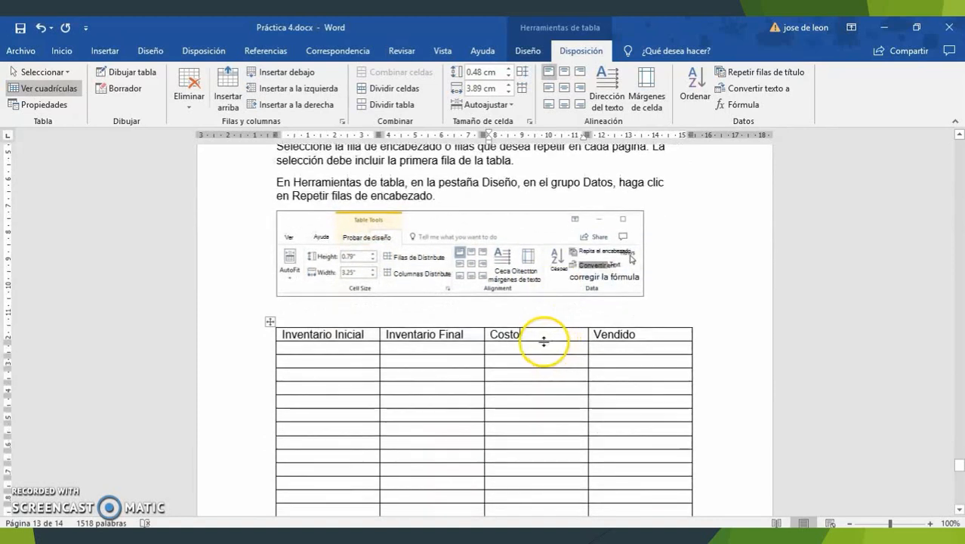
Set the inventory table's header row, from Inventario Inicial to Vendido, to repeat as a title row on every page
click(666, 338)
drag(666, 339, 336, 338)
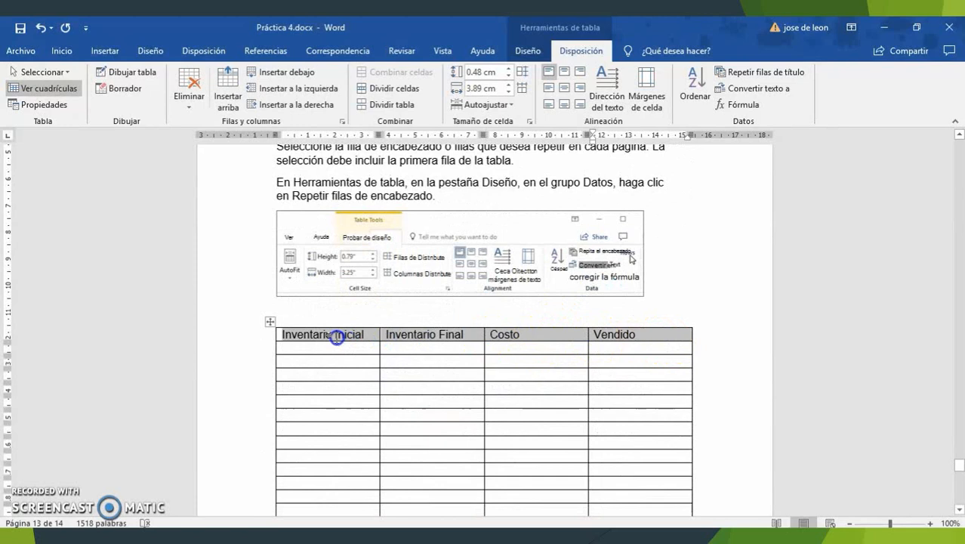
click(572, 51)
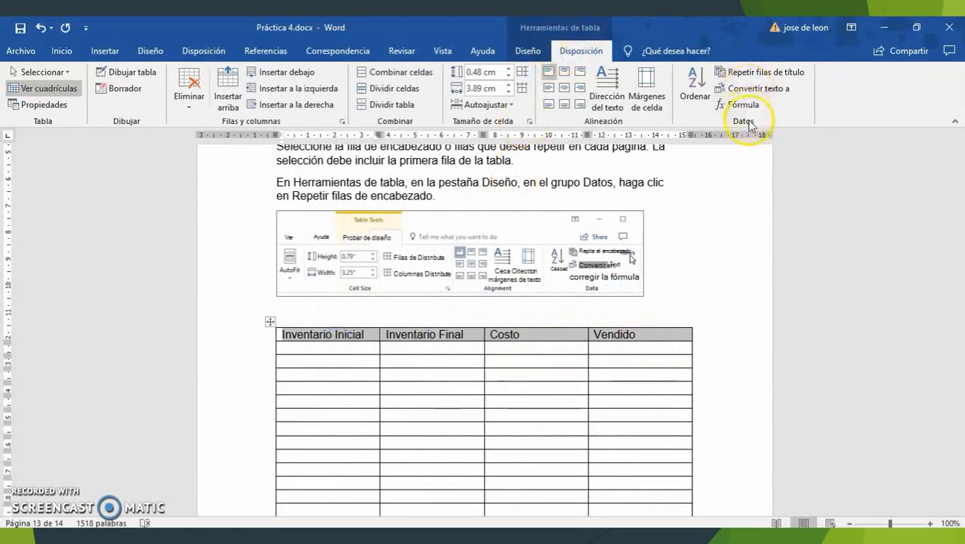
click(770, 73)
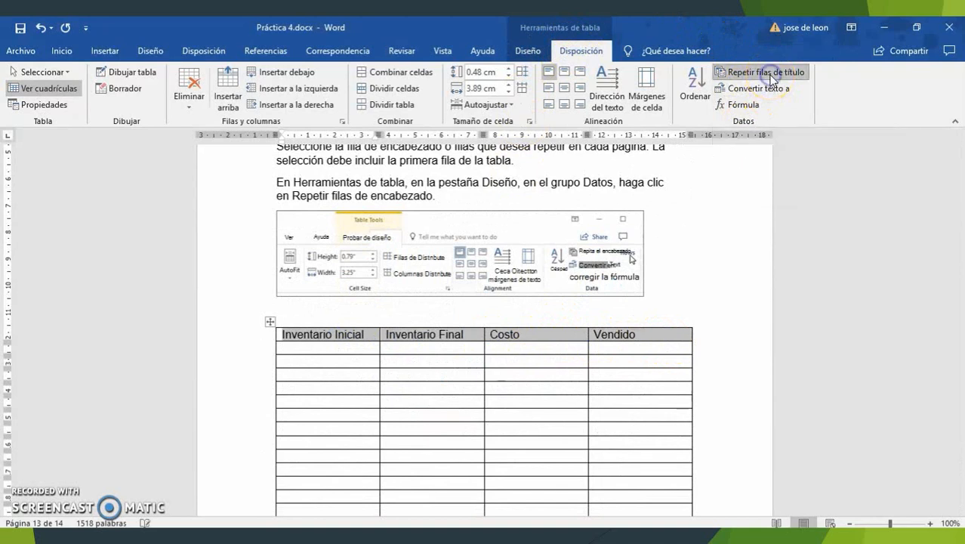
Add a blank line in the last Vendido cell so the inventory table's final row extends onto the next page
scroll(643, 422, down, 10)
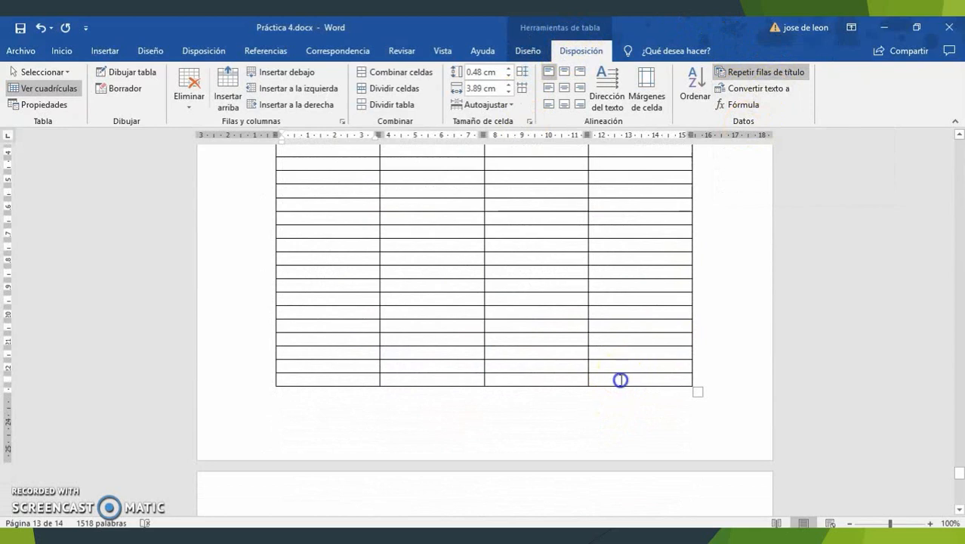
click(621, 379)
scroll(621, 370, down, 4)
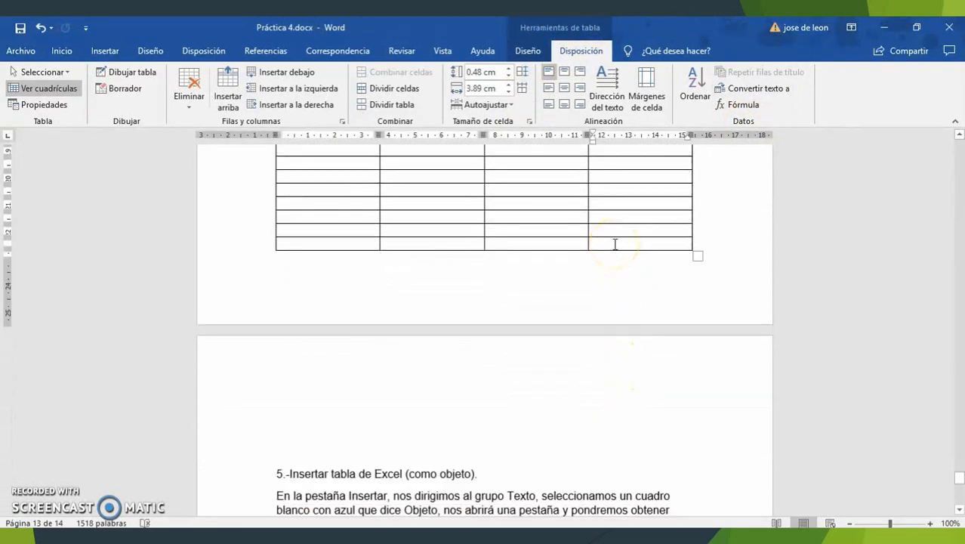
key(Return)
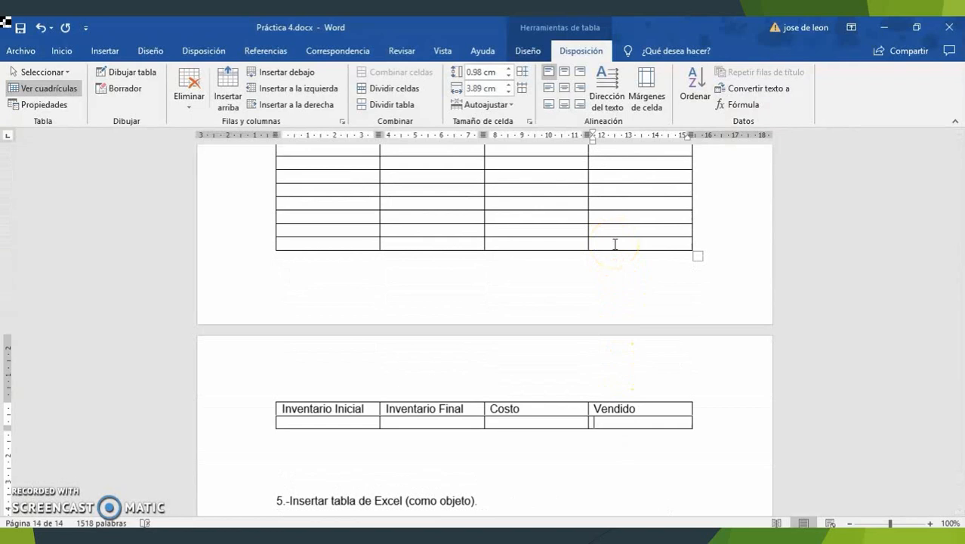
scroll(340, 256, down, 5)
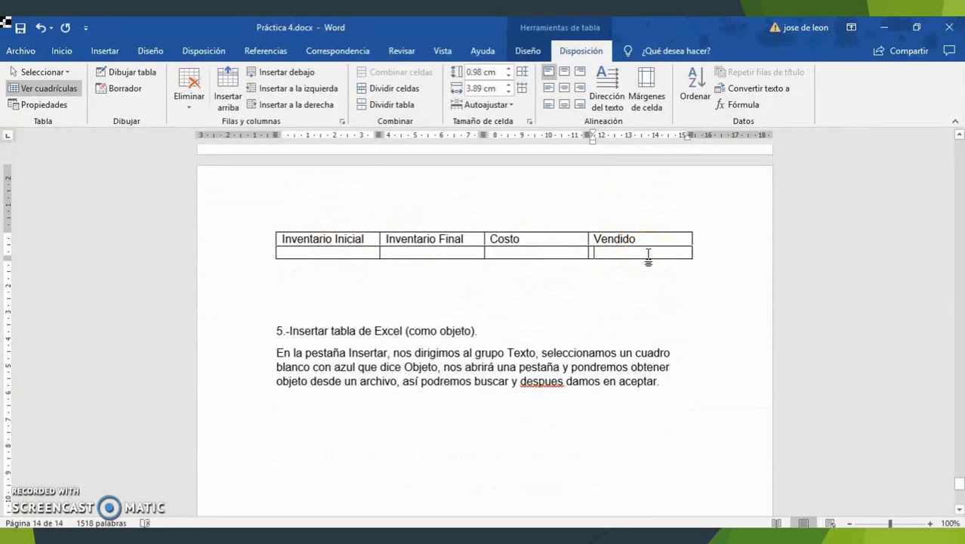
key(Return)
key(Return)
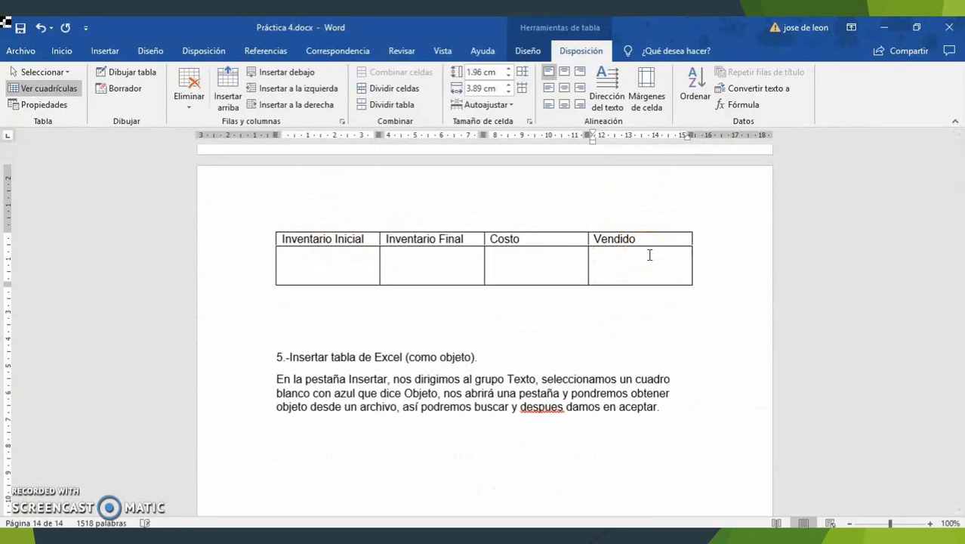
key(BackSpace)
key(BackSpace)
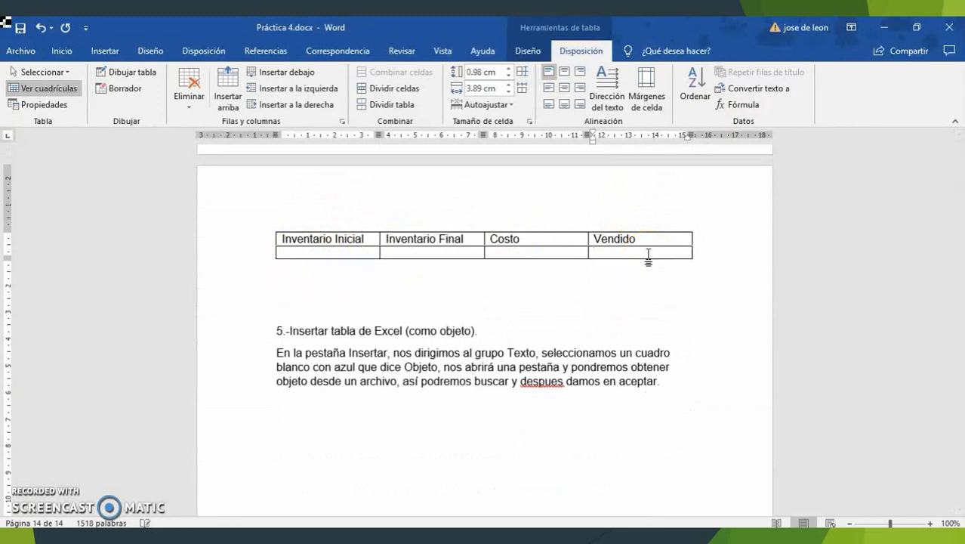
Insert a new empty row below the last row of the inventory table
click(279, 73)
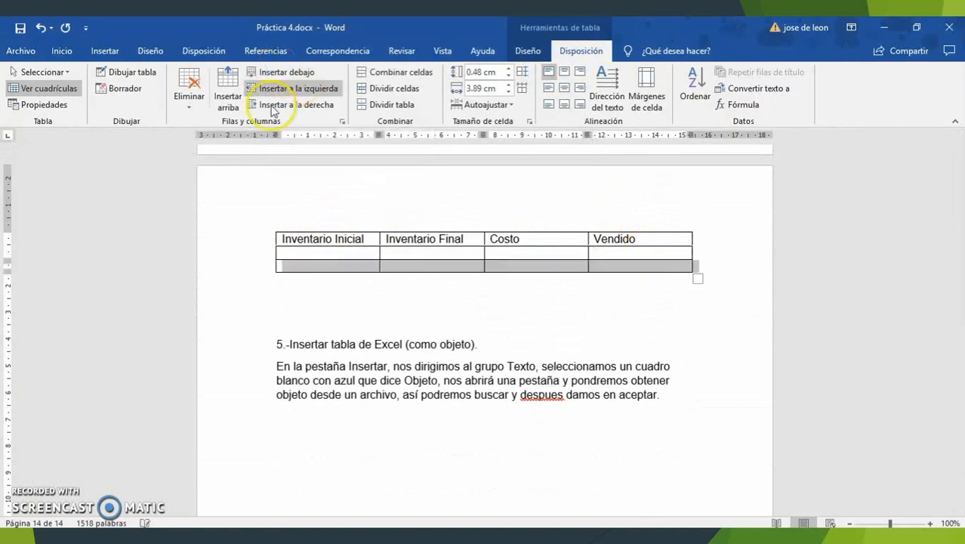
click(364, 265)
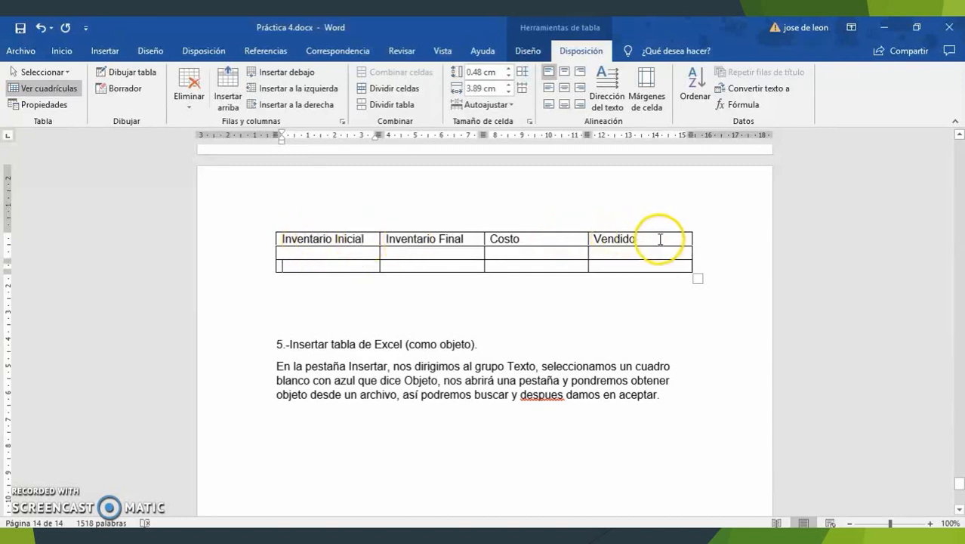
click(597, 252)
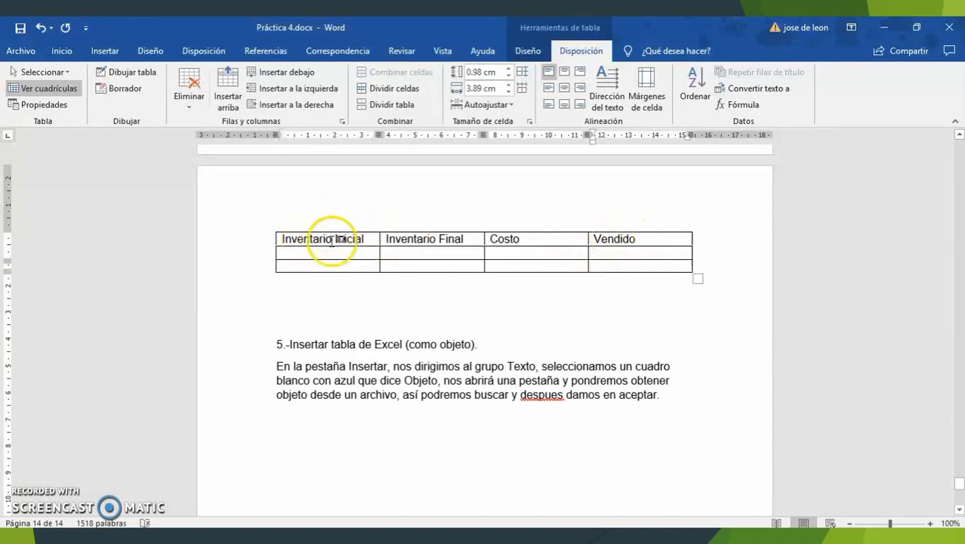
Start inserting an object for the "Insertar tabla de Excel (como objeto)" section and look through the object types that can be created
scroll(318, 269, down, 5)
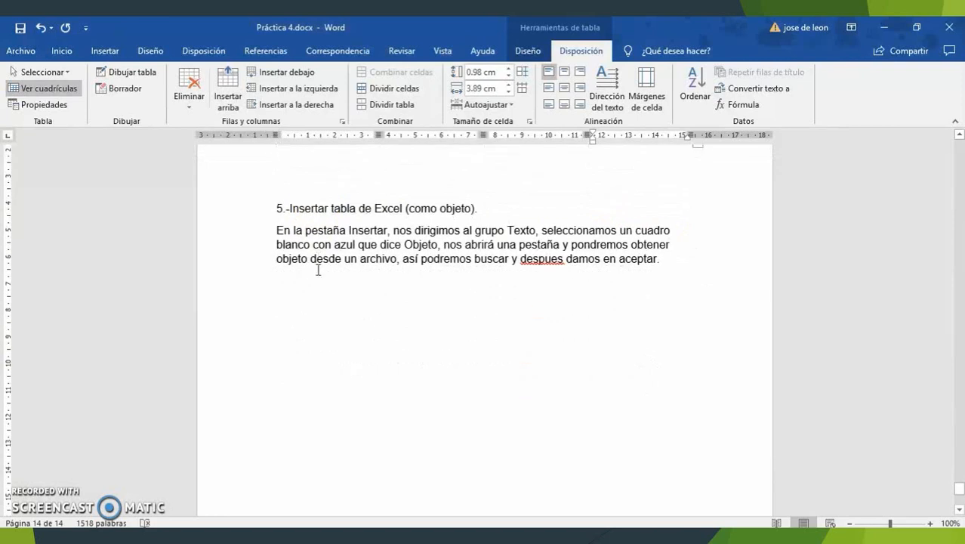
scroll(314, 271, down, 1)
scroll(313, 271, up, 2)
scroll(313, 272, down, 1)
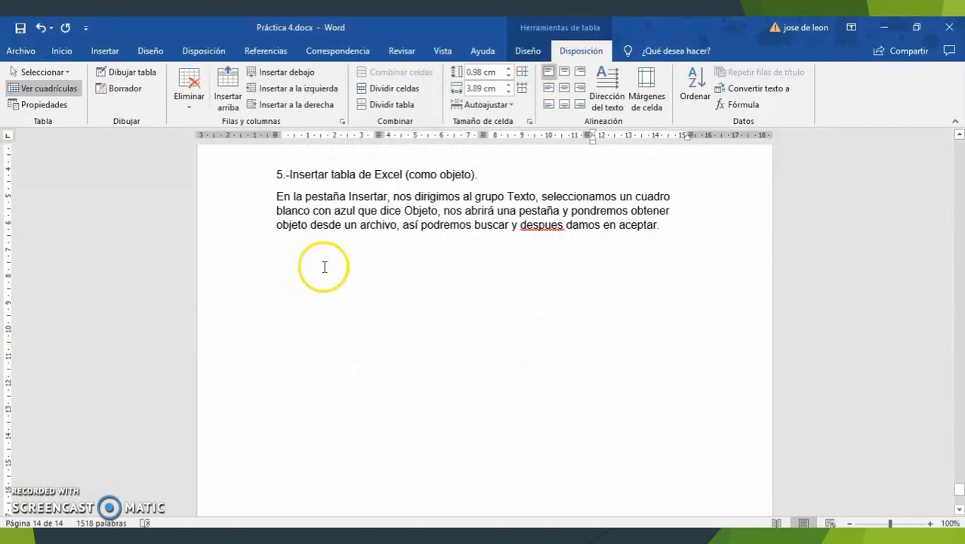
click(115, 73)
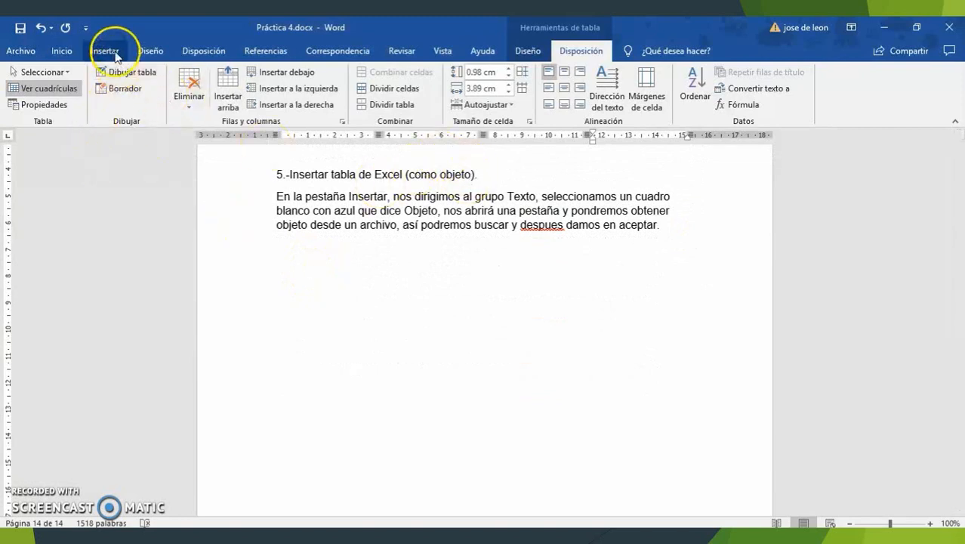
click(105, 53)
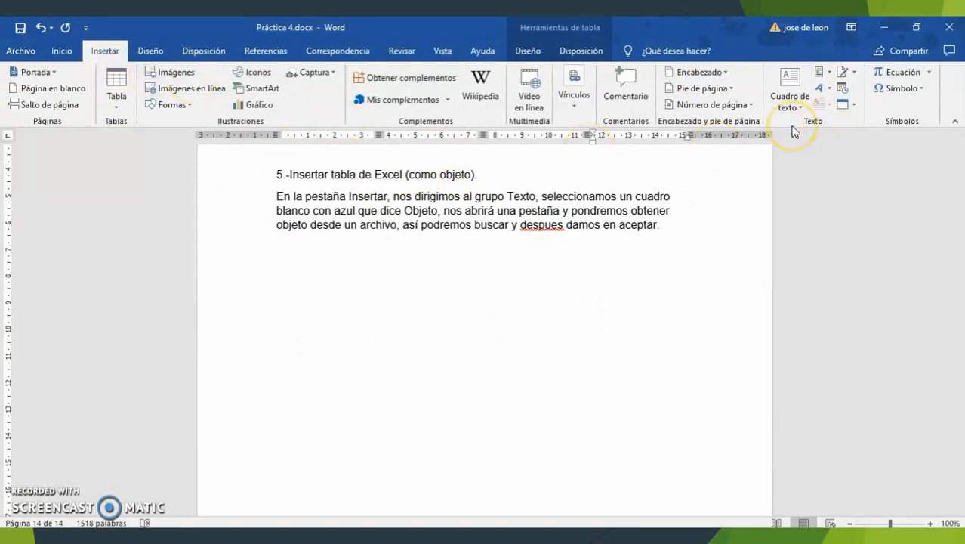
click(853, 105)
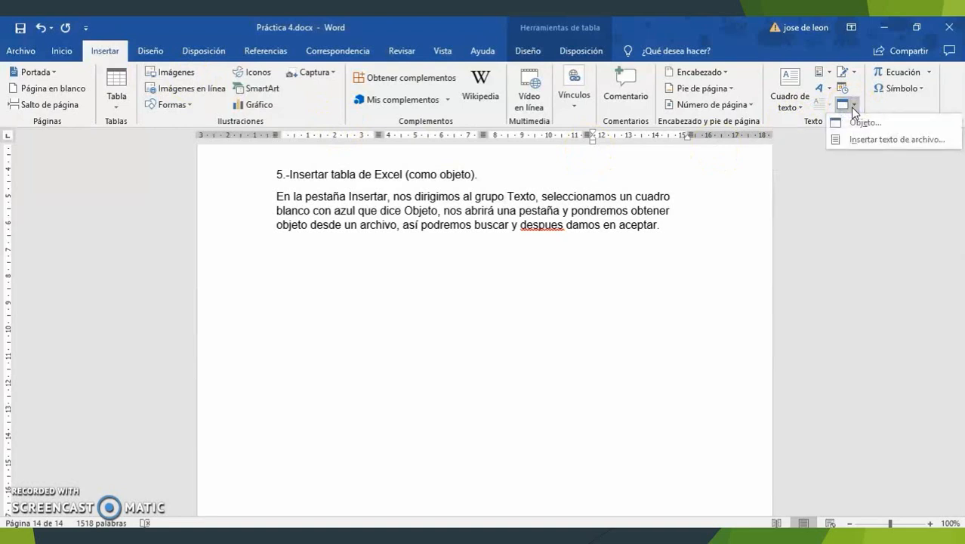
click(844, 126)
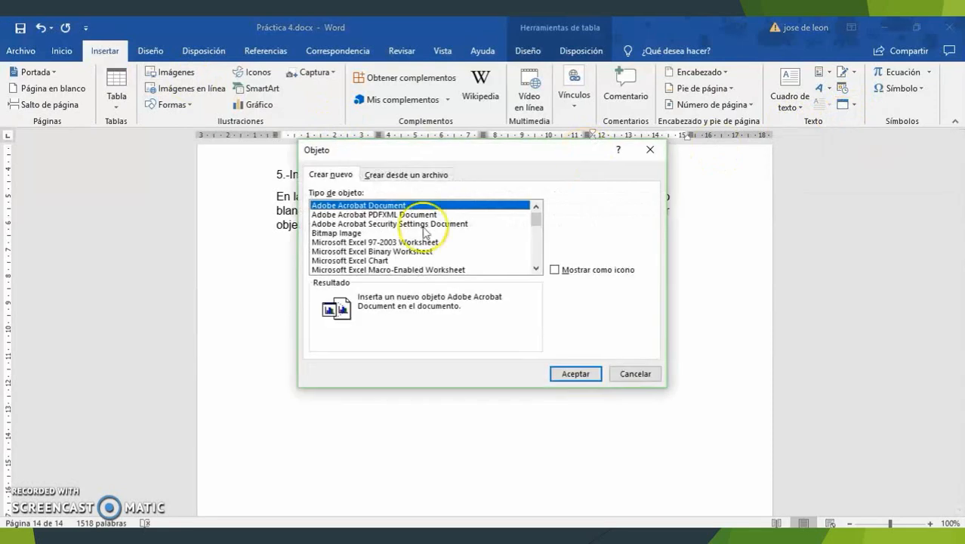
scroll(370, 242, down, 2)
scroll(370, 242, down, 4)
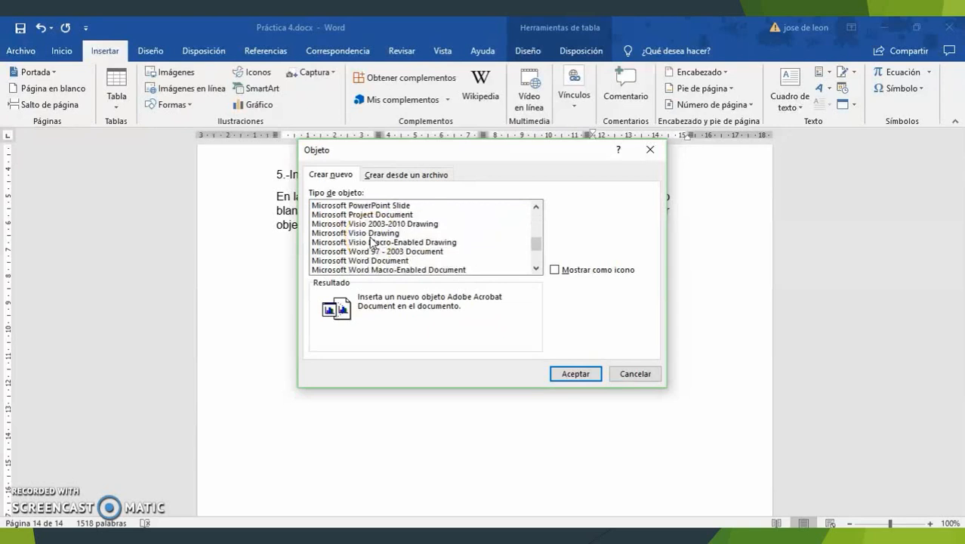
scroll(370, 241, up, 6)
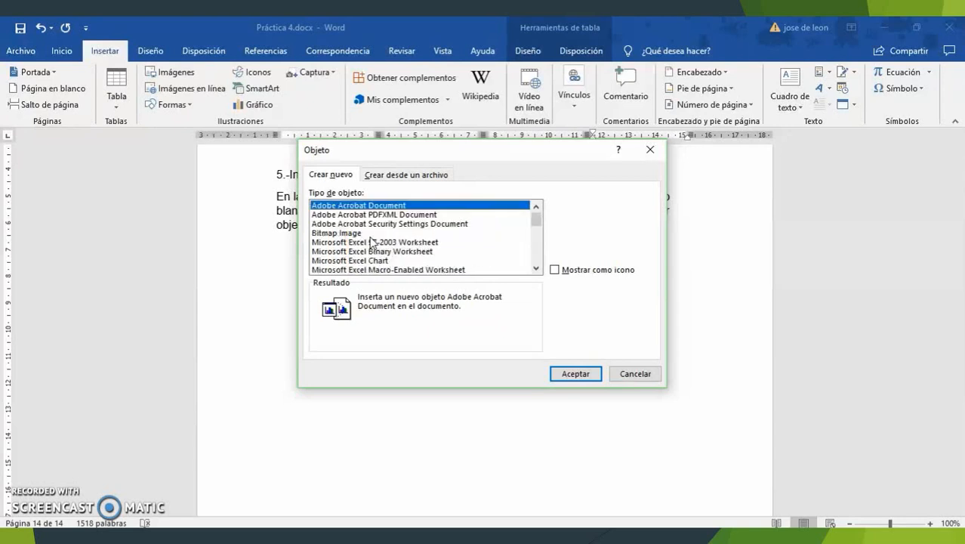
Insert the Excel workbook apoyo.xlsx from the Videos folder as an object created from a file
click(407, 177)
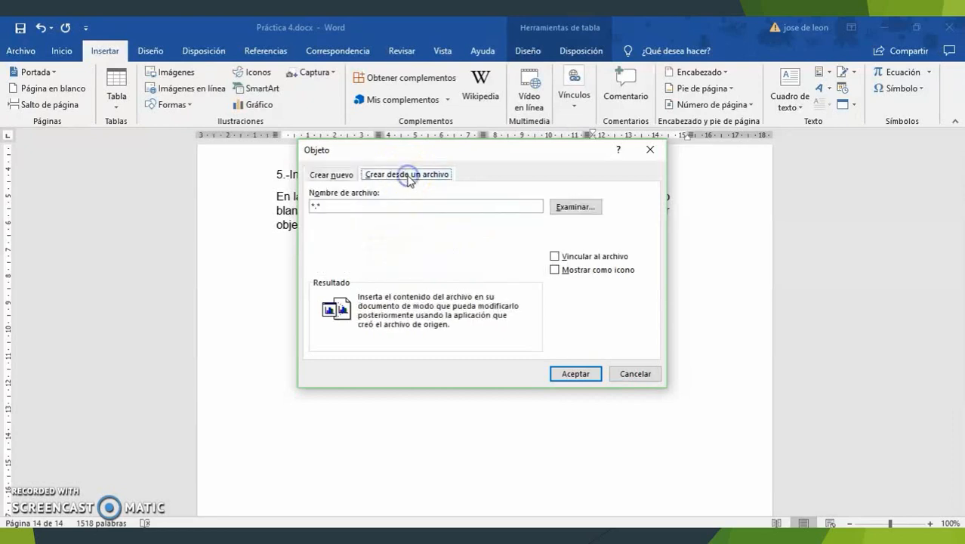
click(568, 209)
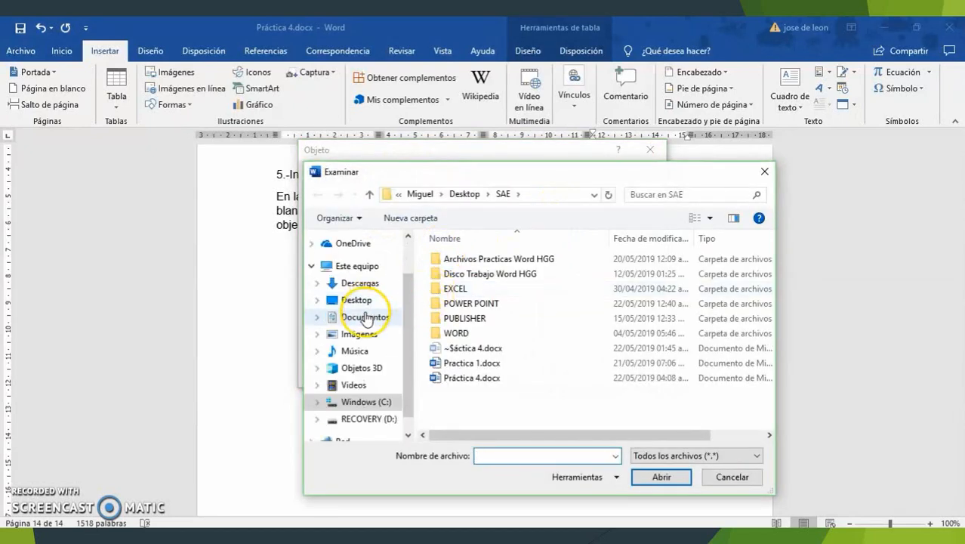
scroll(359, 314, down, 1)
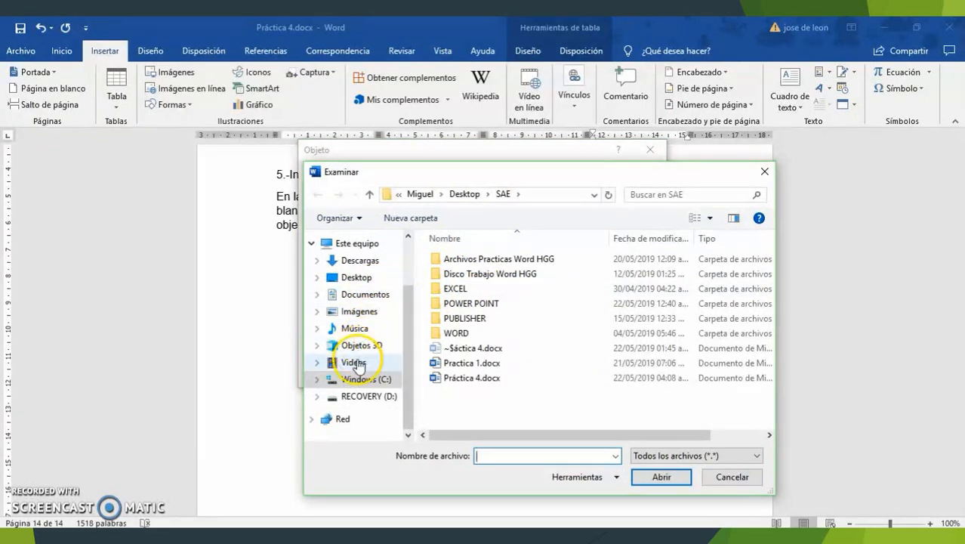
click(353, 362)
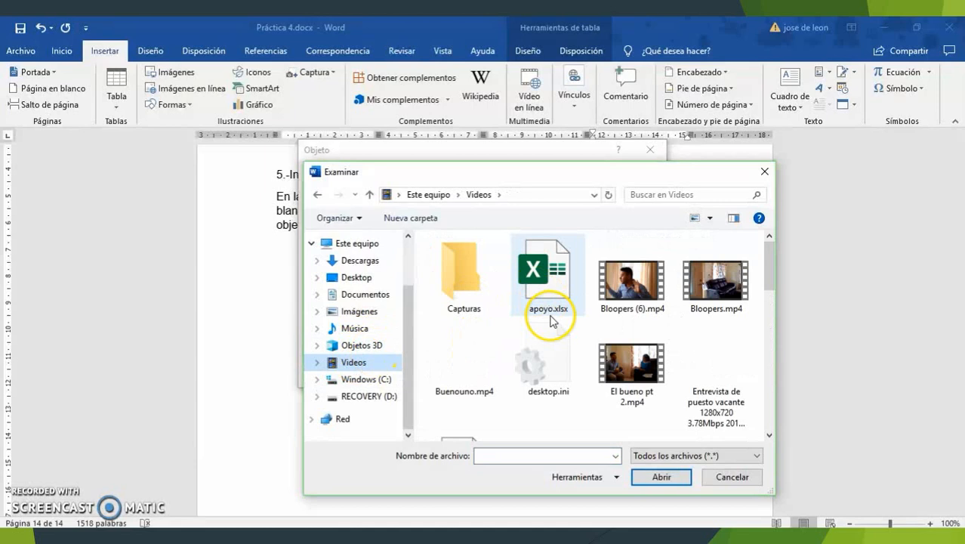
click(552, 317)
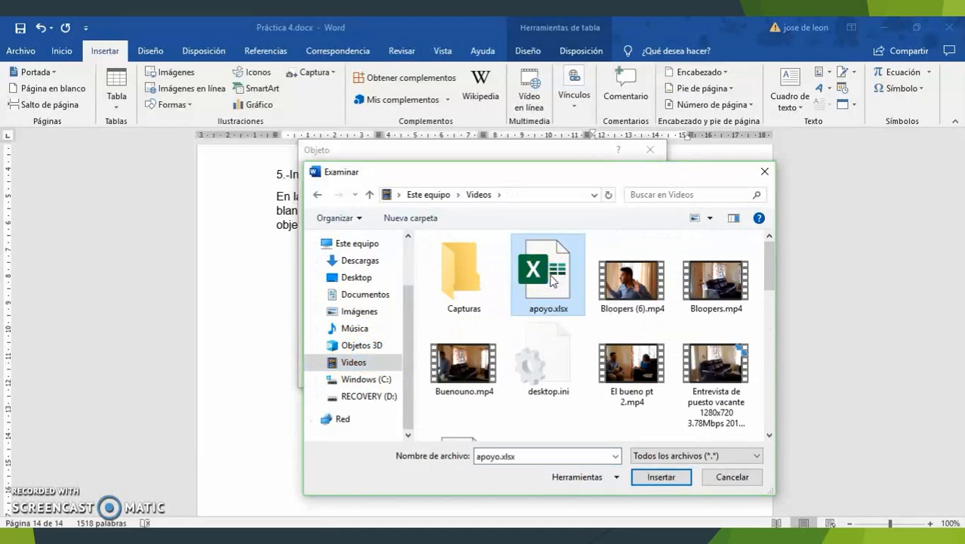
click(651, 481)
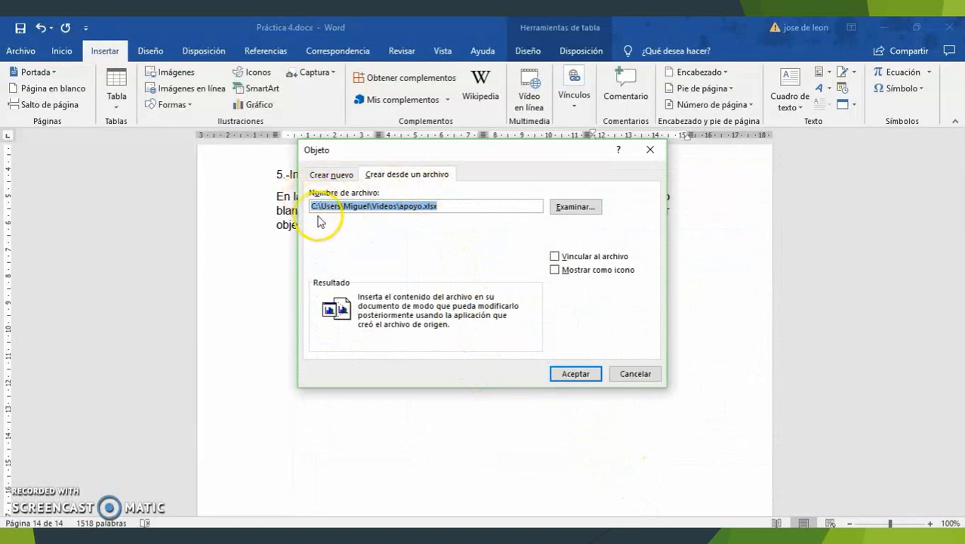
click(576, 374)
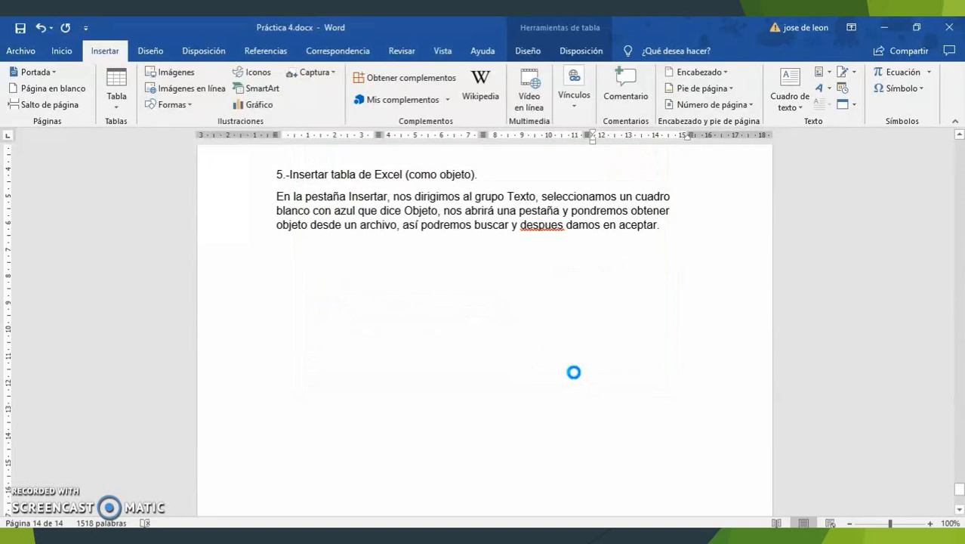
click(414, 343)
click(379, 354)
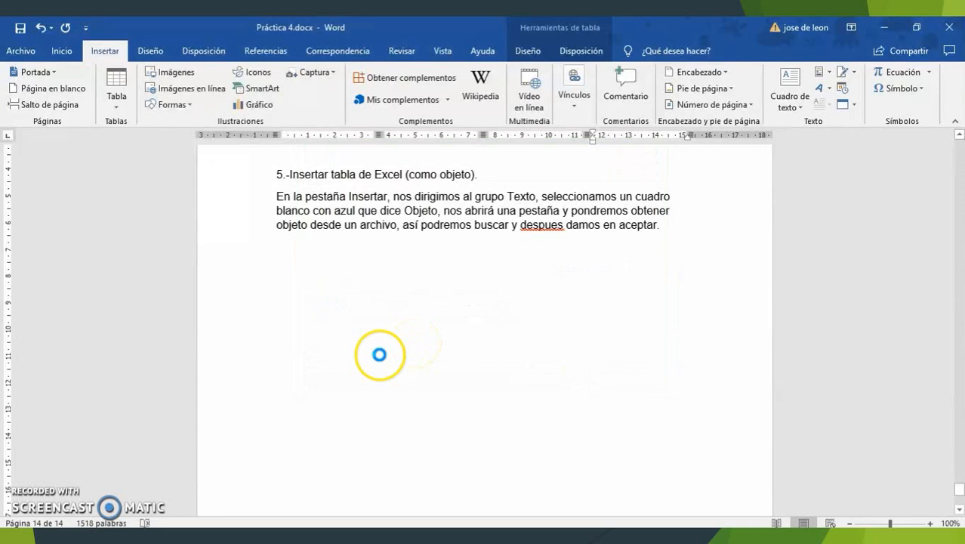